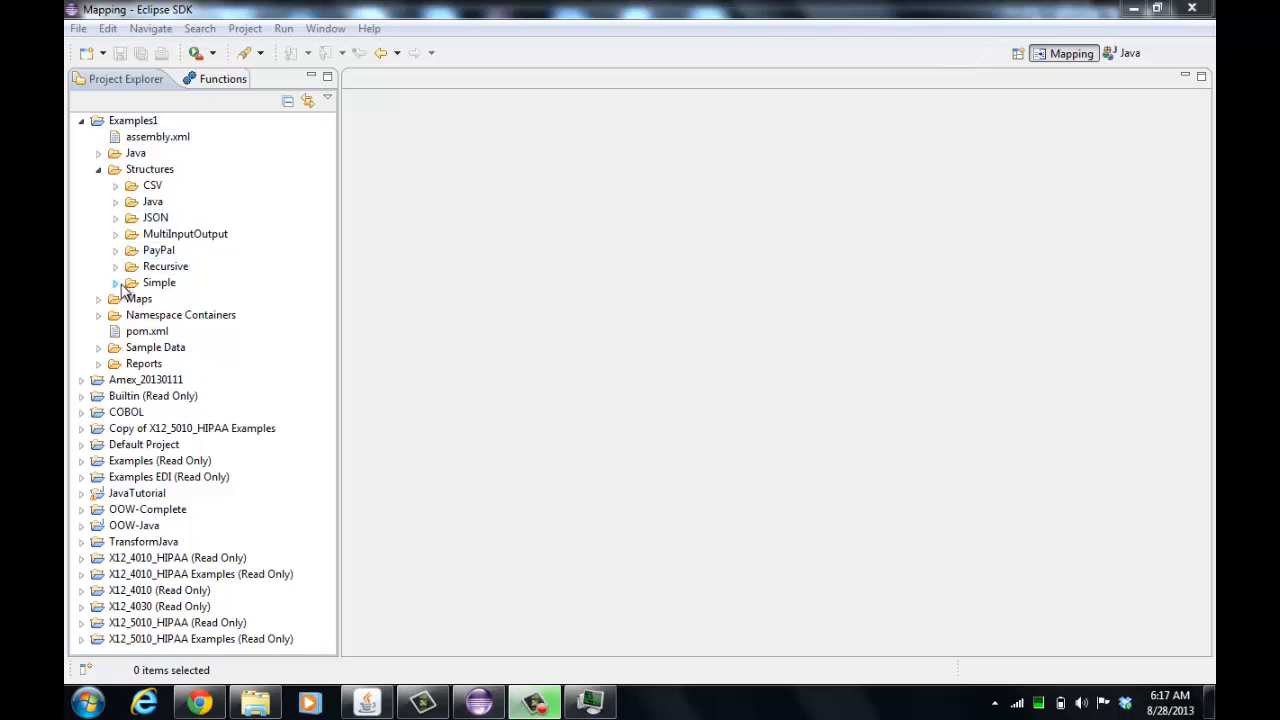
Expand the Simple and POStandard structure folders and open the POFile structure
click(117, 283)
click(132, 364)
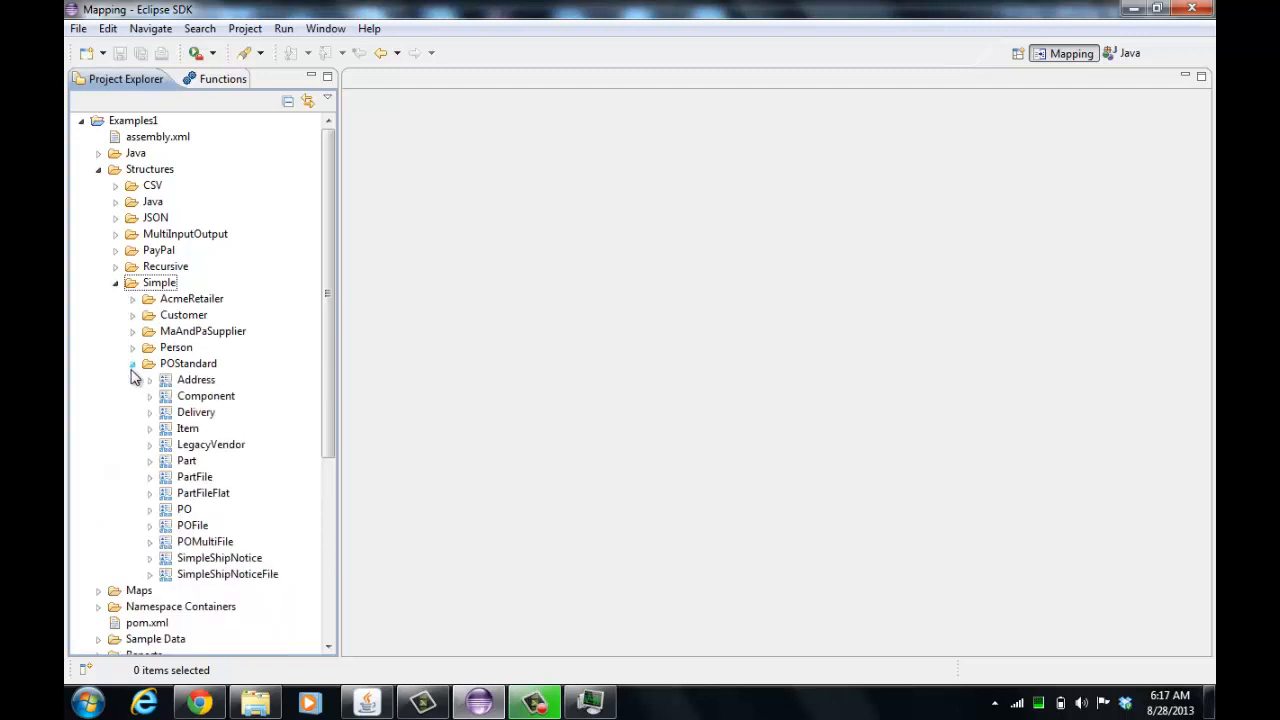
drag(331, 393, 334, 436)
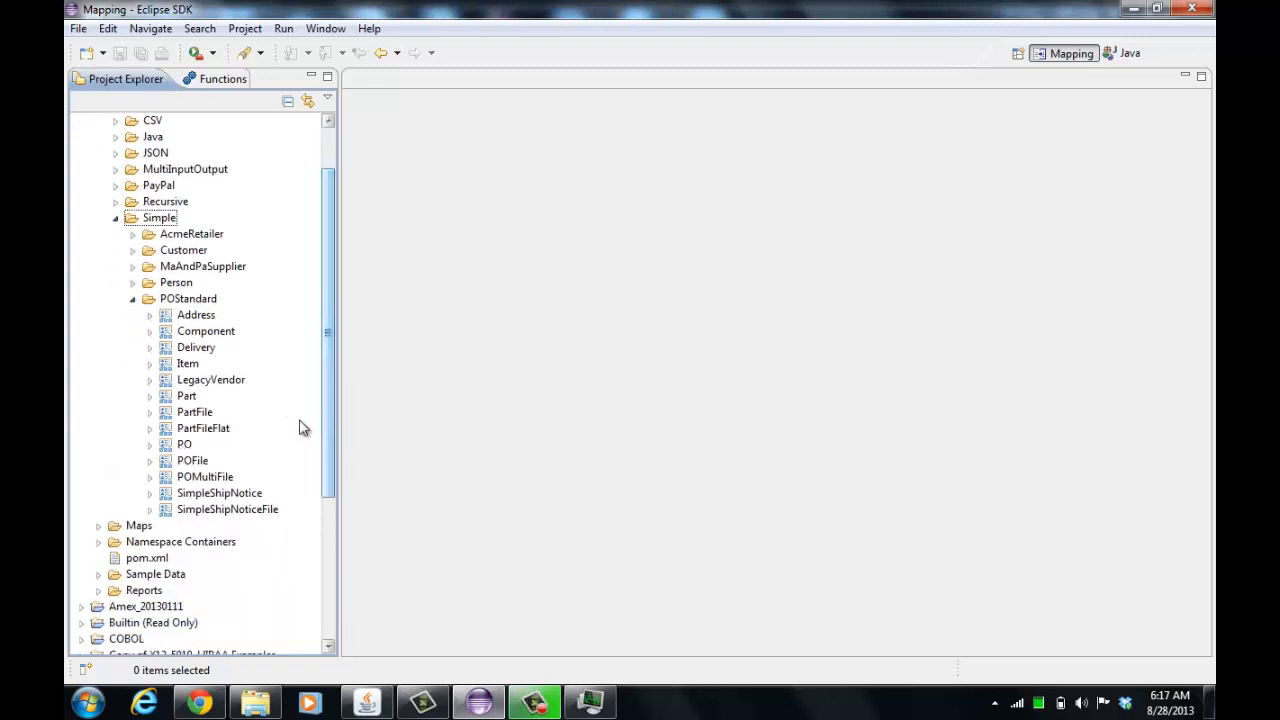
double_click(195, 461)
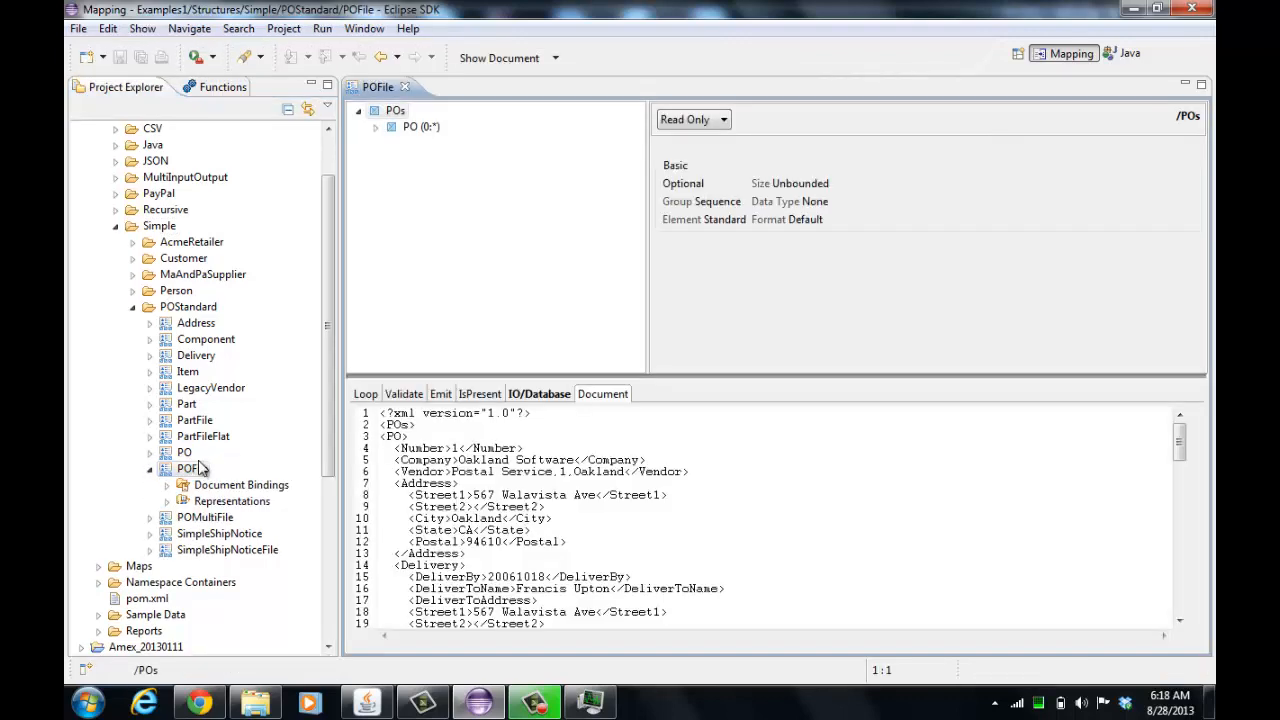
Select the PO element in POFile, expand its children, and examine the sample document
click(427, 132)
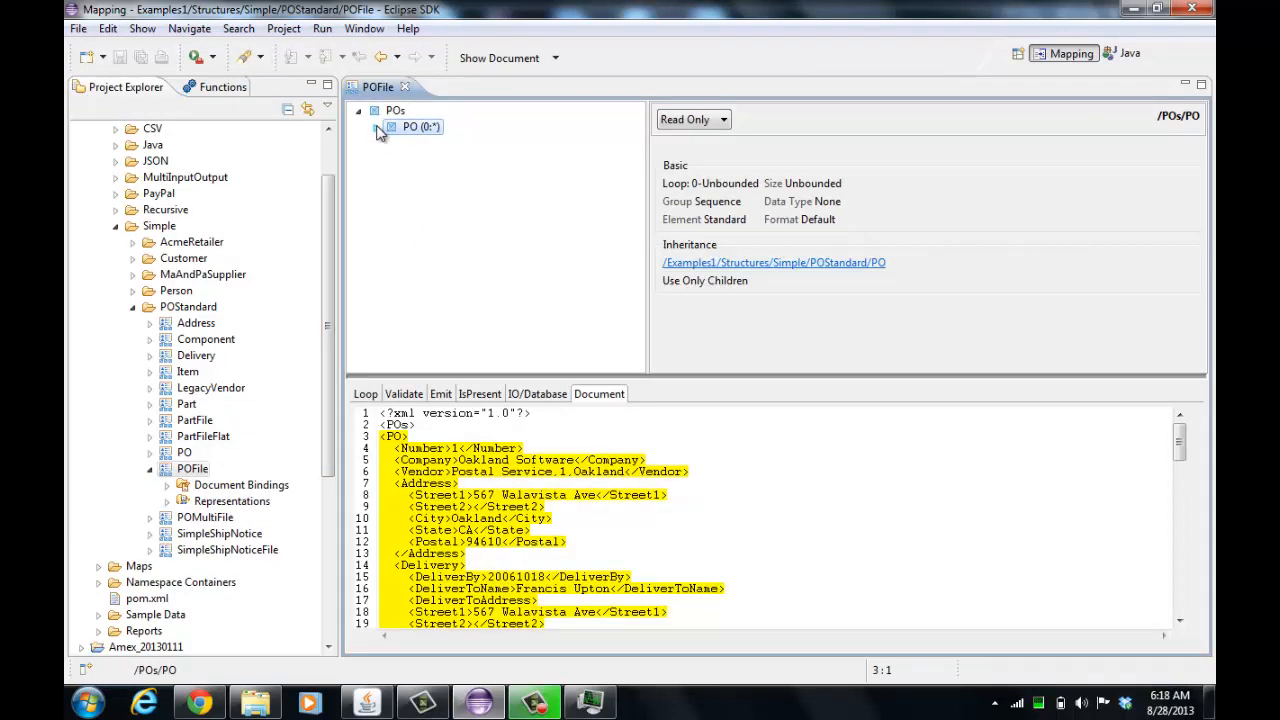
click(378, 128)
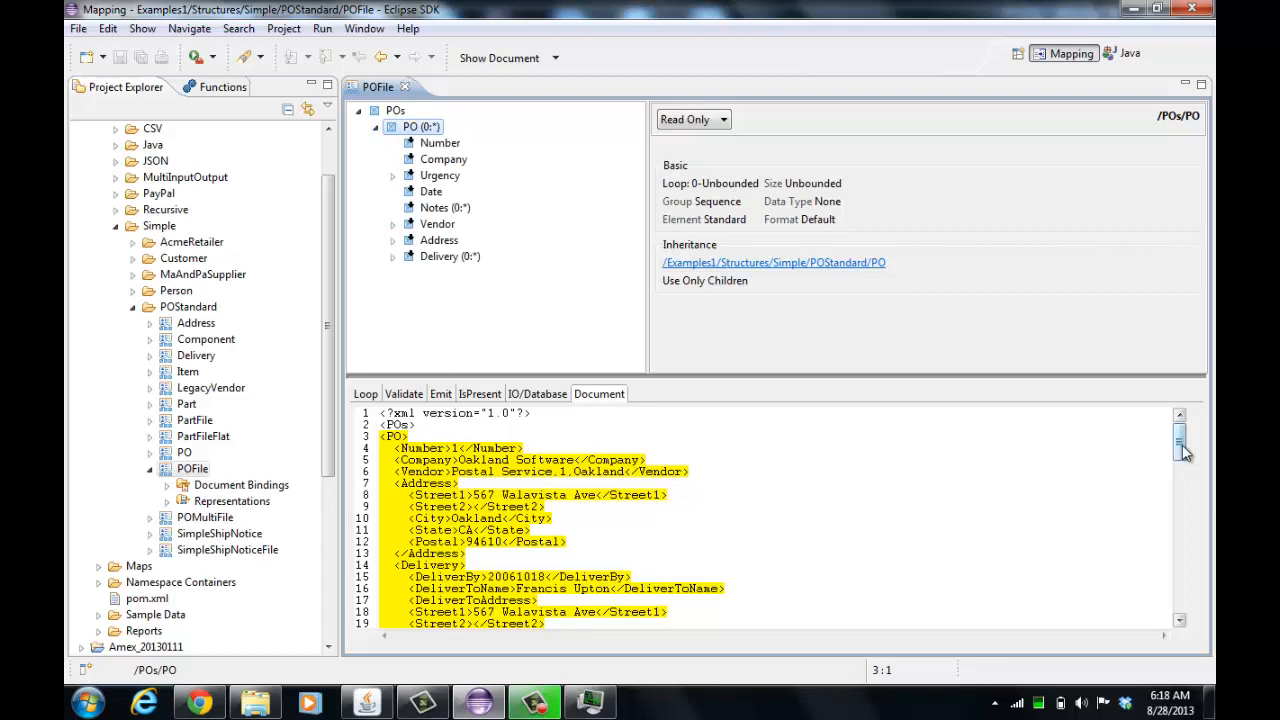
mouse_move(1180, 445)
mouse_down()
mouse_move(1117, 619)
mouse_move(1171, 523)
mouse_move(1172, 445)
mouse_up()
Switch the PO element's properties to Editable and browse its Inherits From structure selection
click(708, 124)
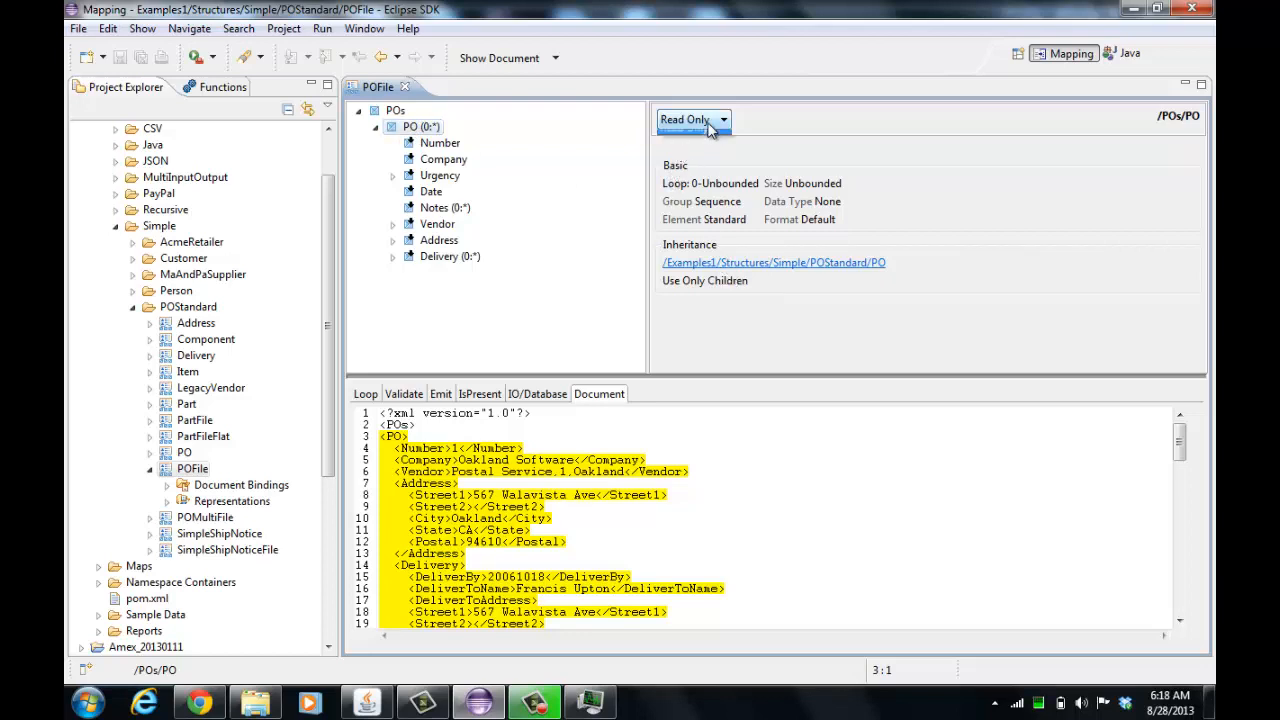
click(679, 137)
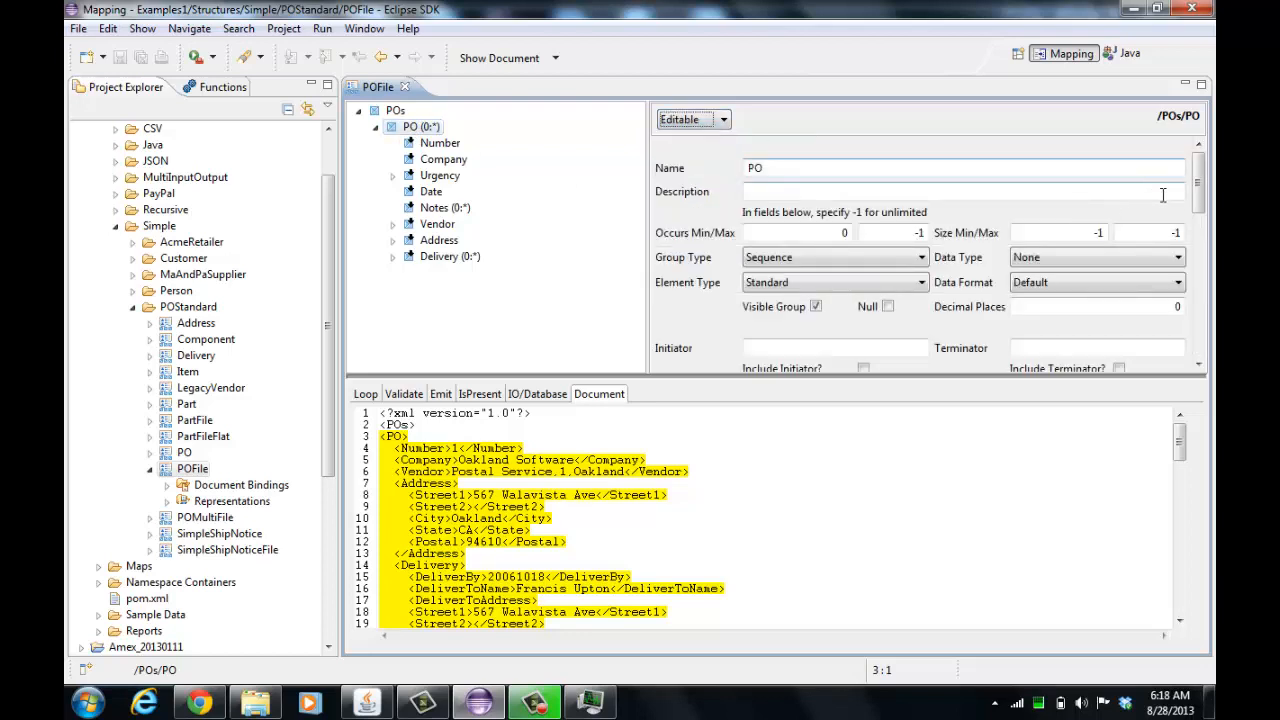
drag(1203, 190, 1205, 268)
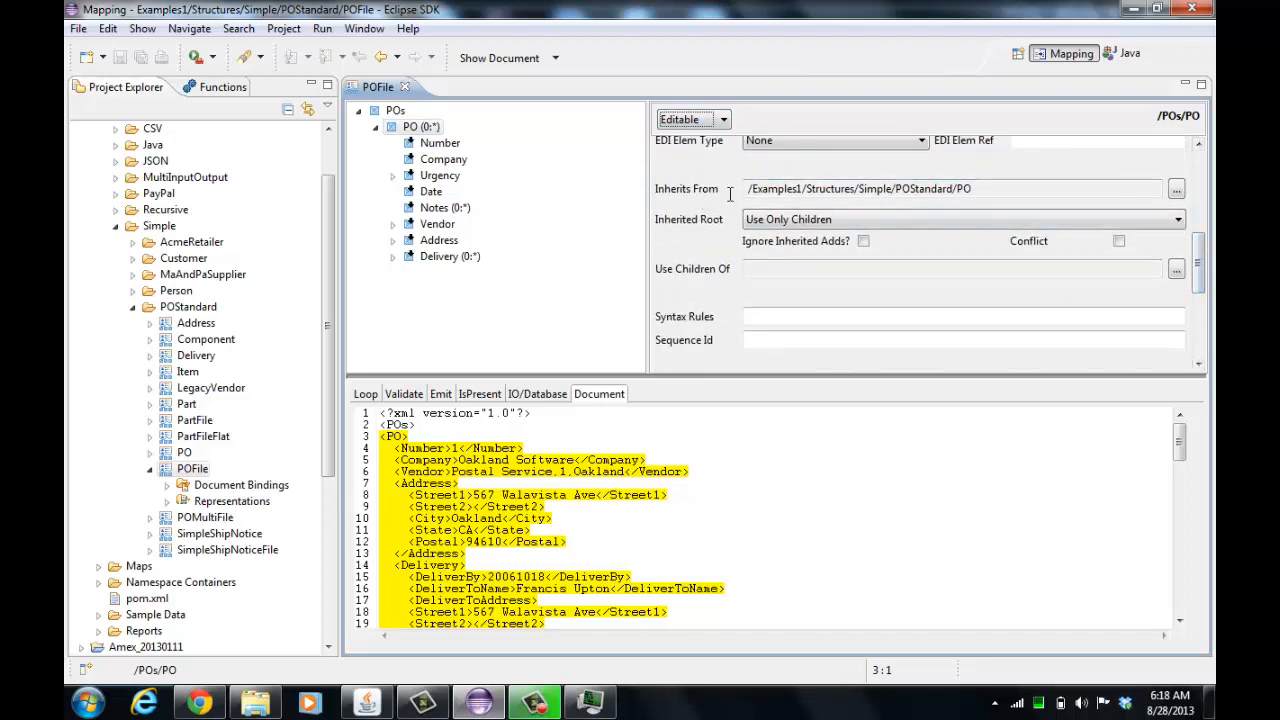
click(1176, 191)
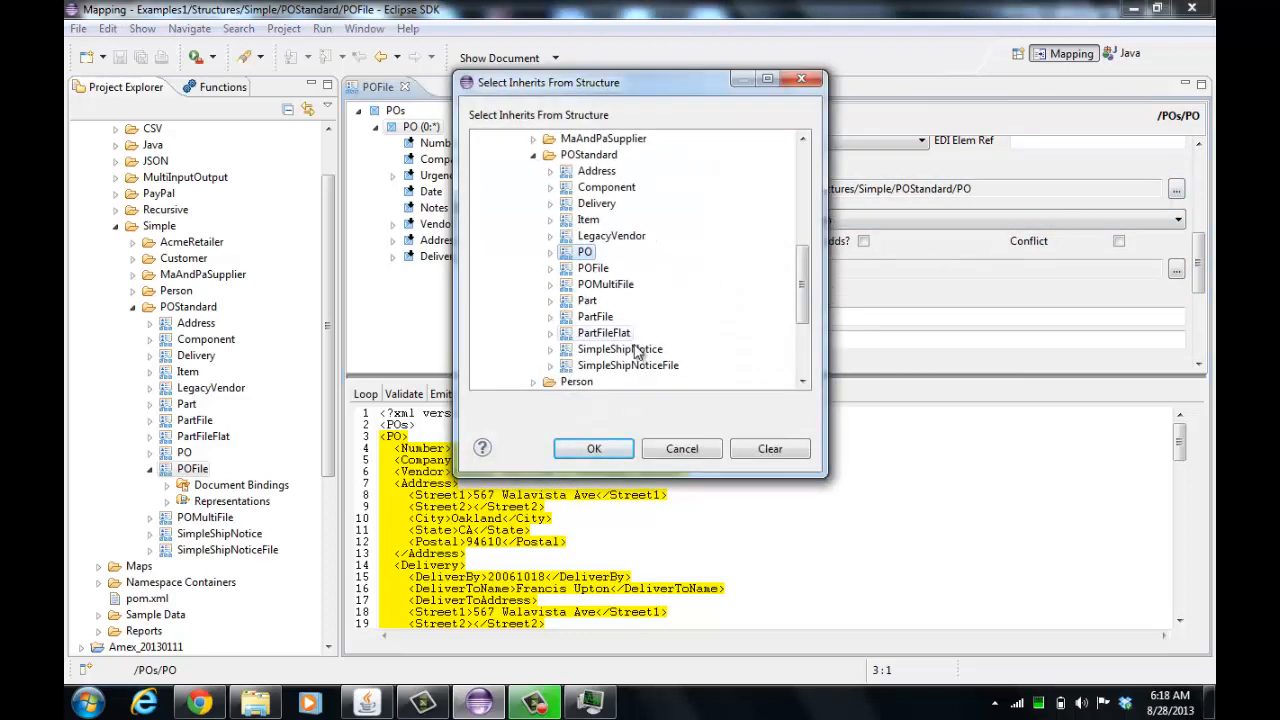
click(684, 452)
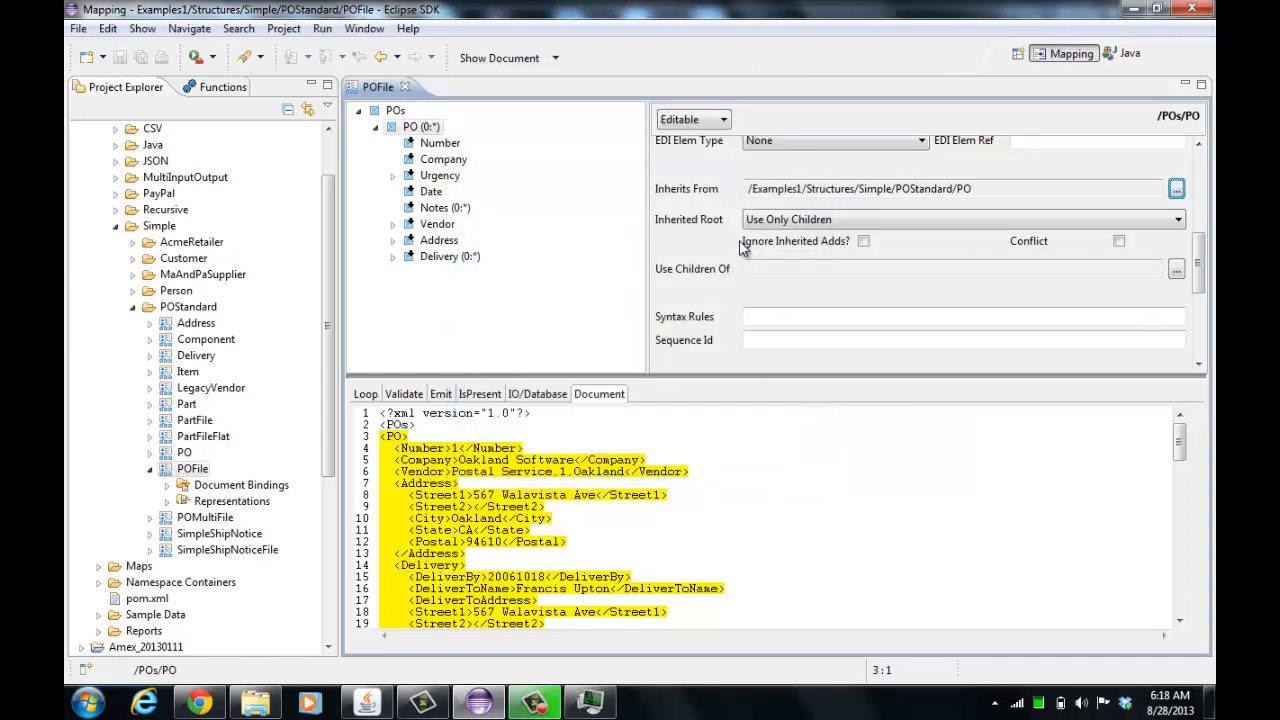
click(766, 228)
Return the properties to Read Only and open the inherited PO structure from the inheritance link
click(694, 121)
click(692, 151)
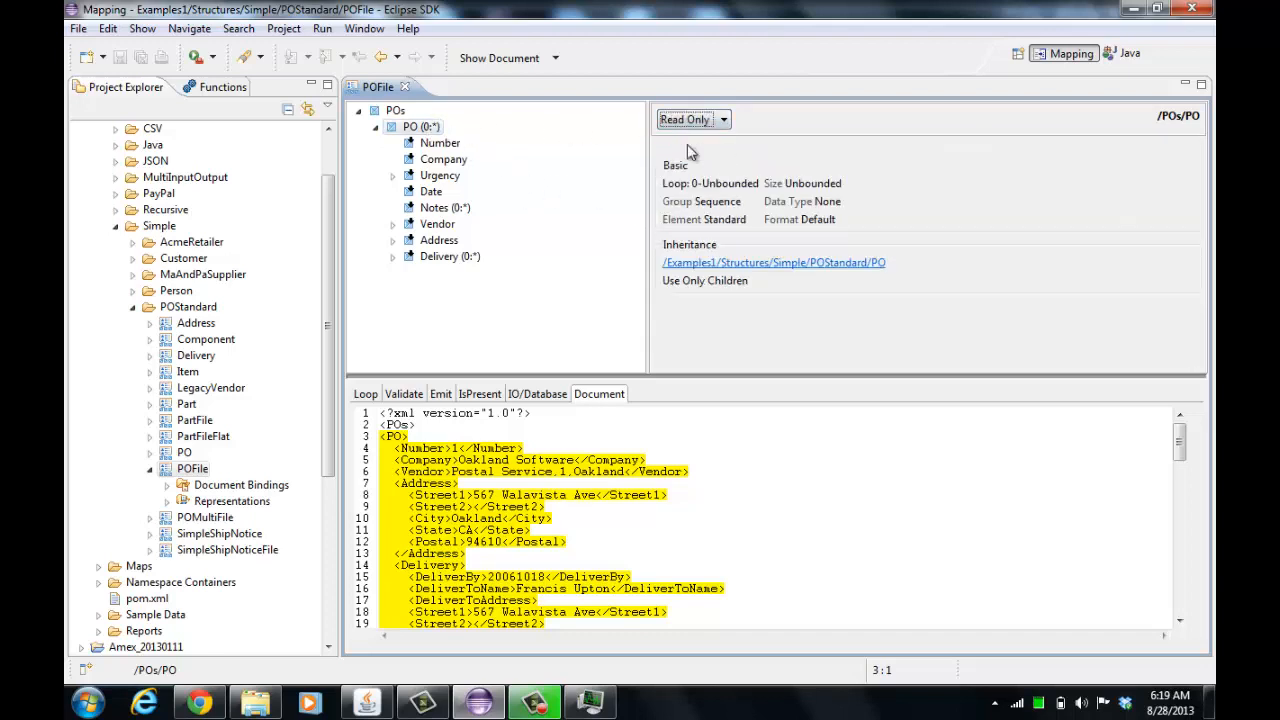
click(724, 264)
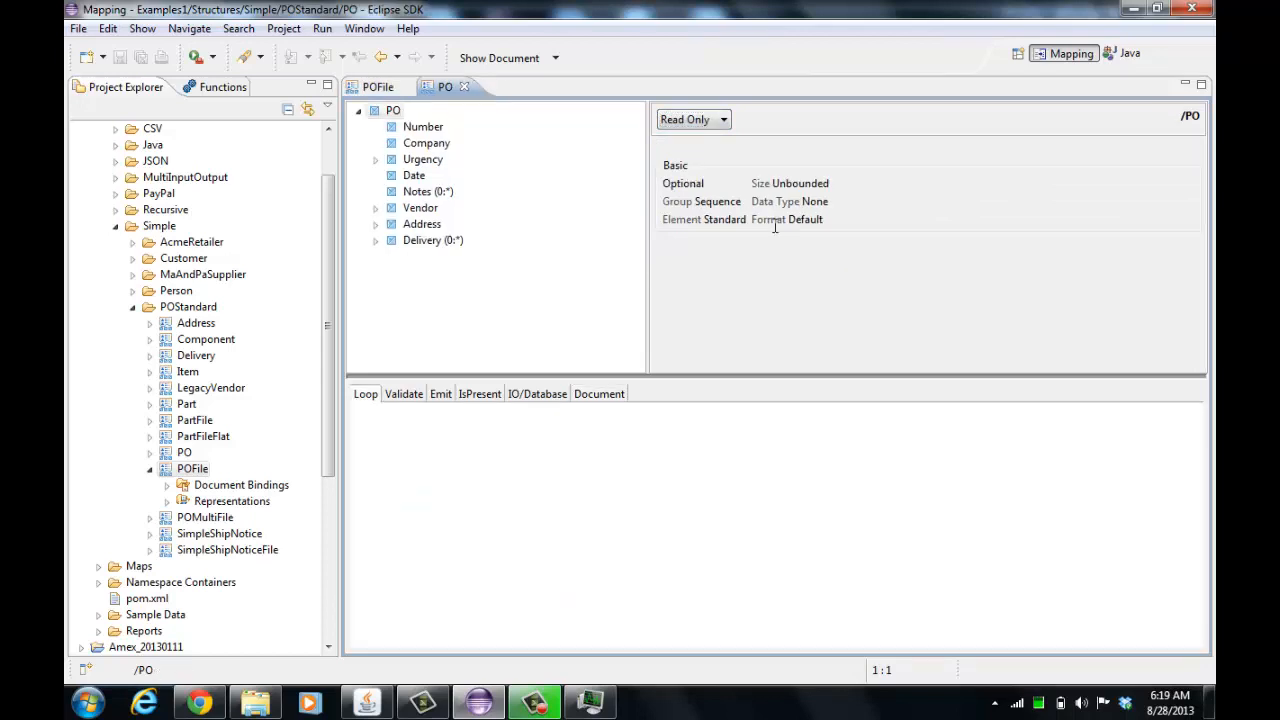
Go back to POFile and switch the PO element's properties to Editable
click(377, 88)
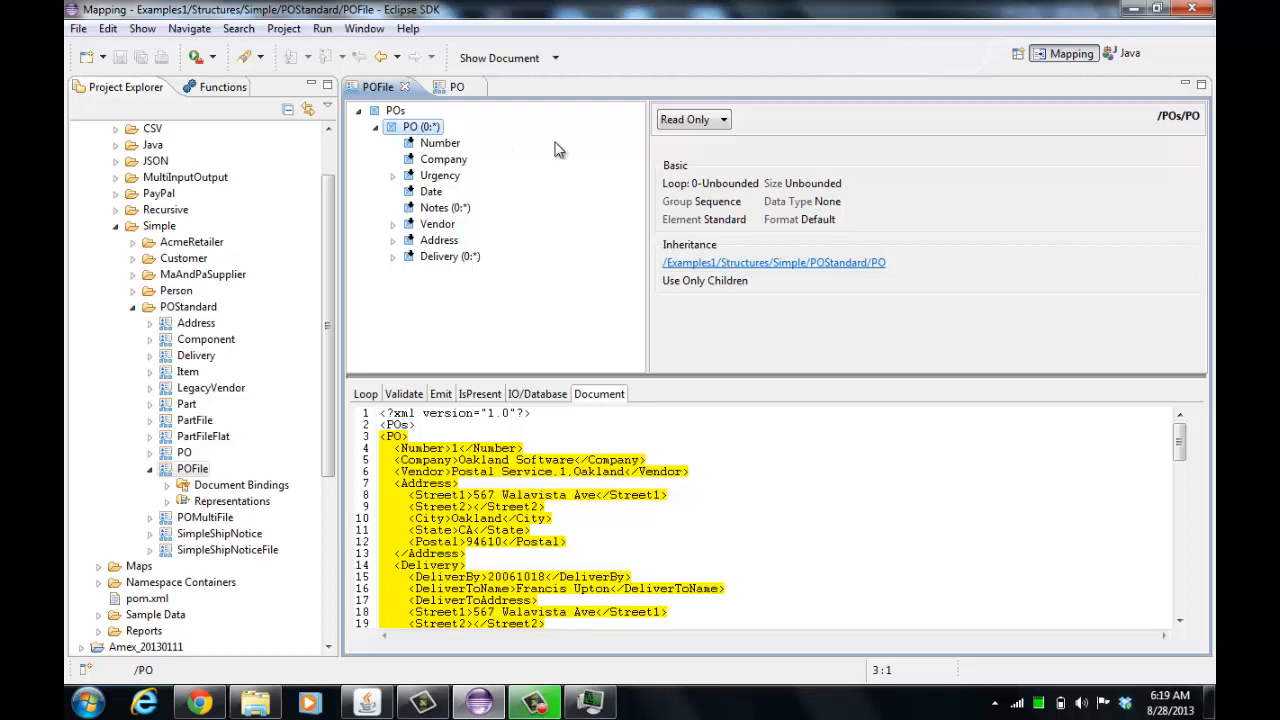
click(695, 120)
click(691, 127)
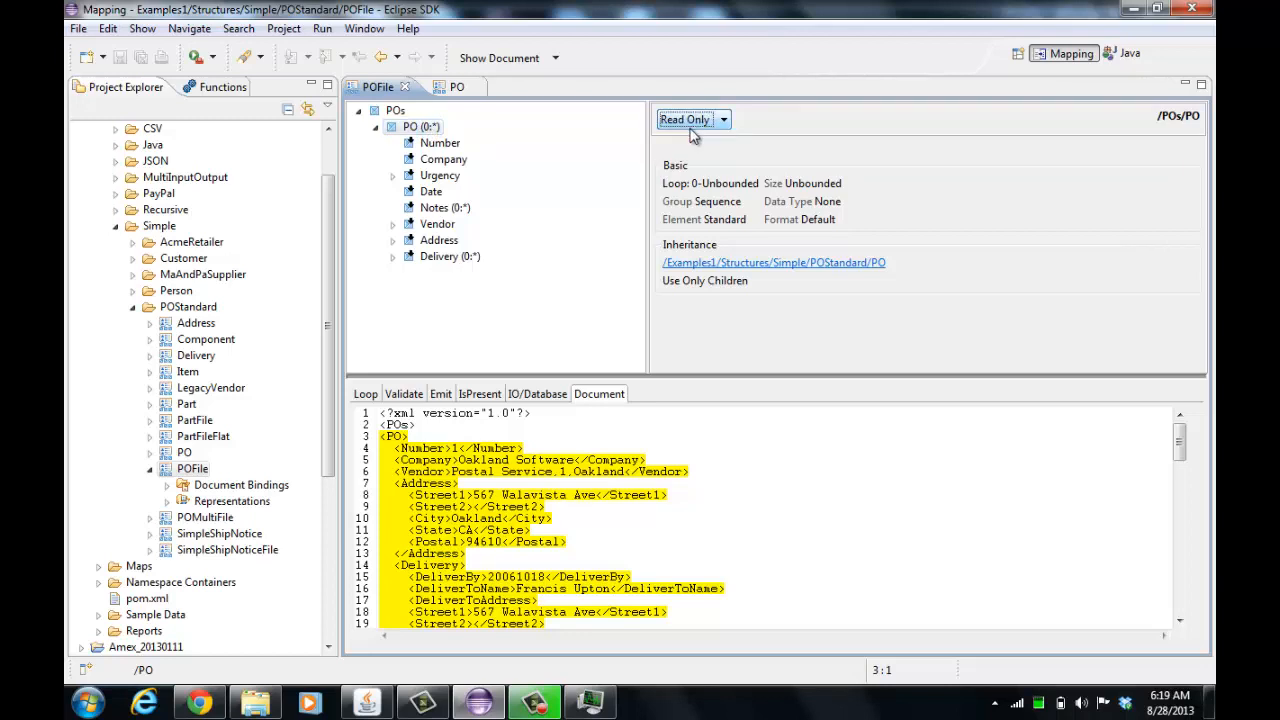
click(692, 122)
click(690, 137)
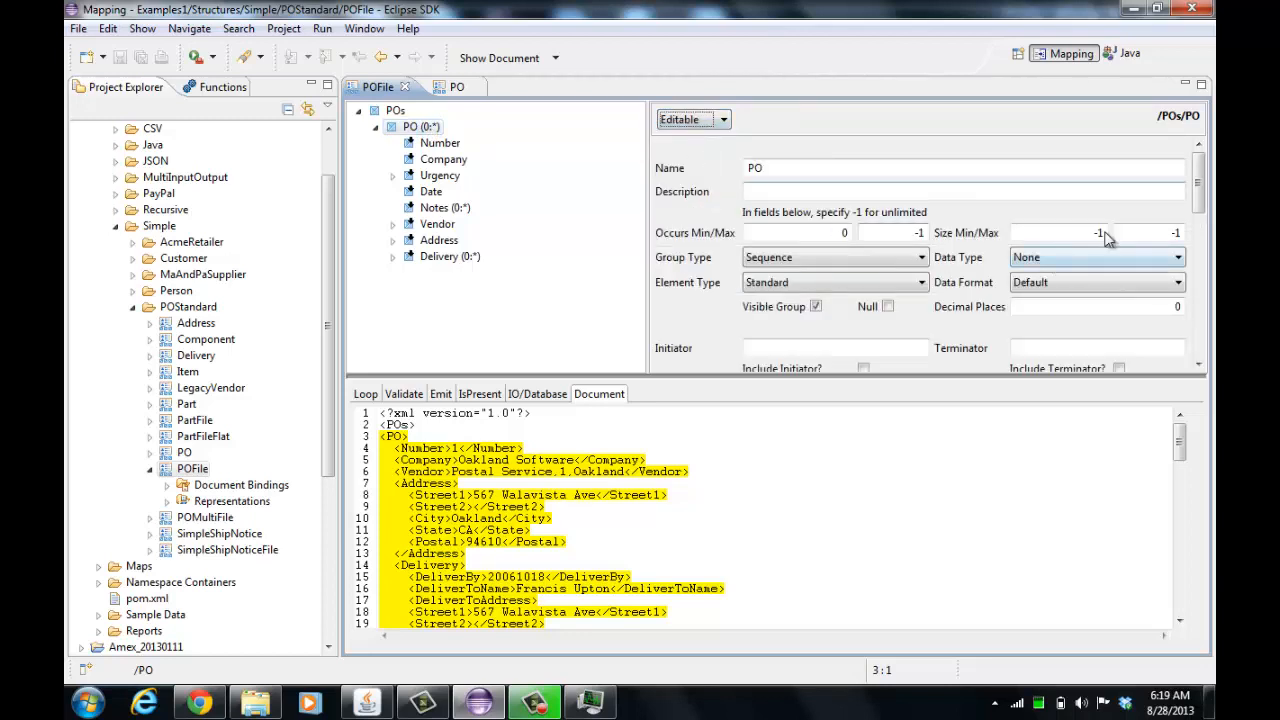
Review the Inherited Root options for the PO element and pick Use Only Children
drag(1198, 197, 1190, 230)
scroll(913, 290, down, 5)
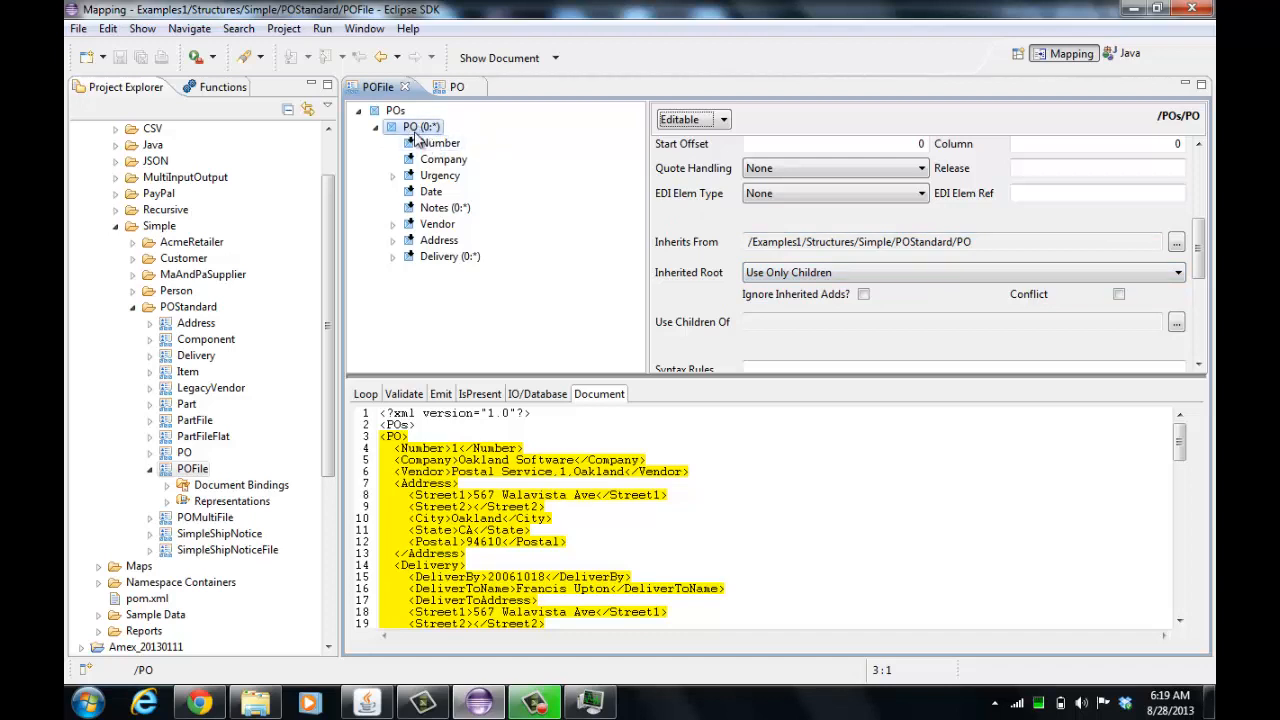
click(765, 273)
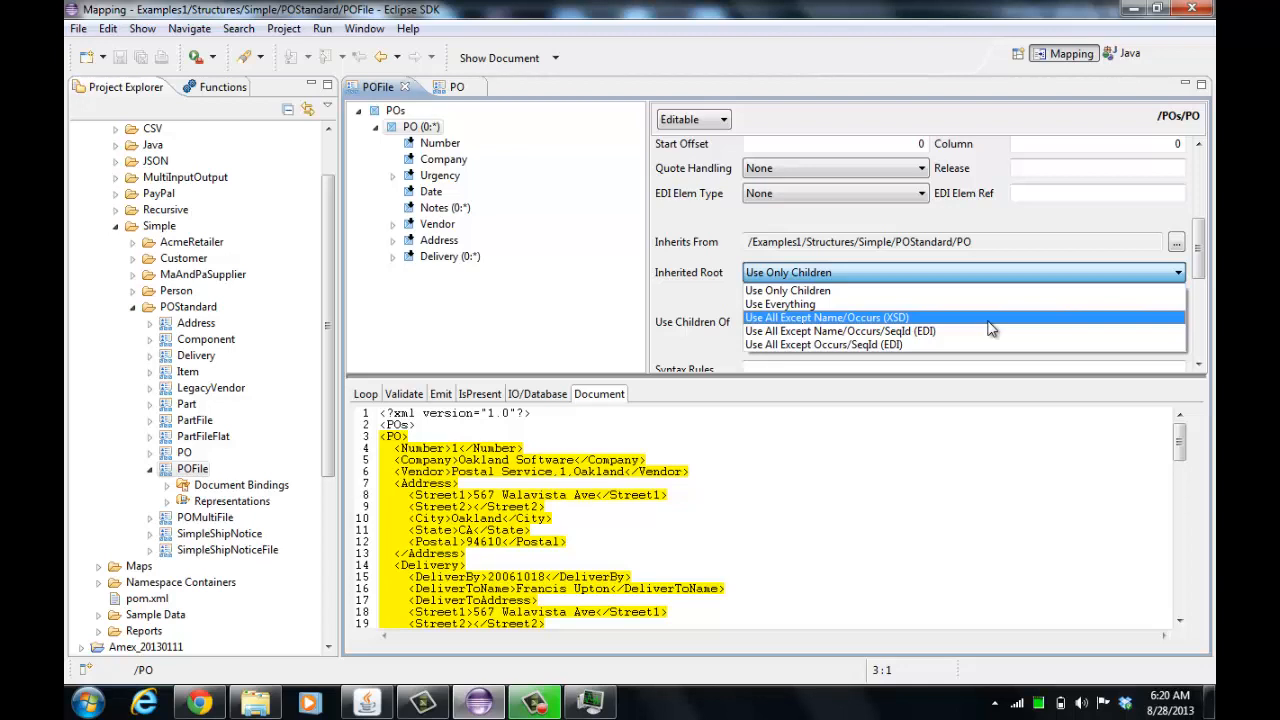
click(927, 290)
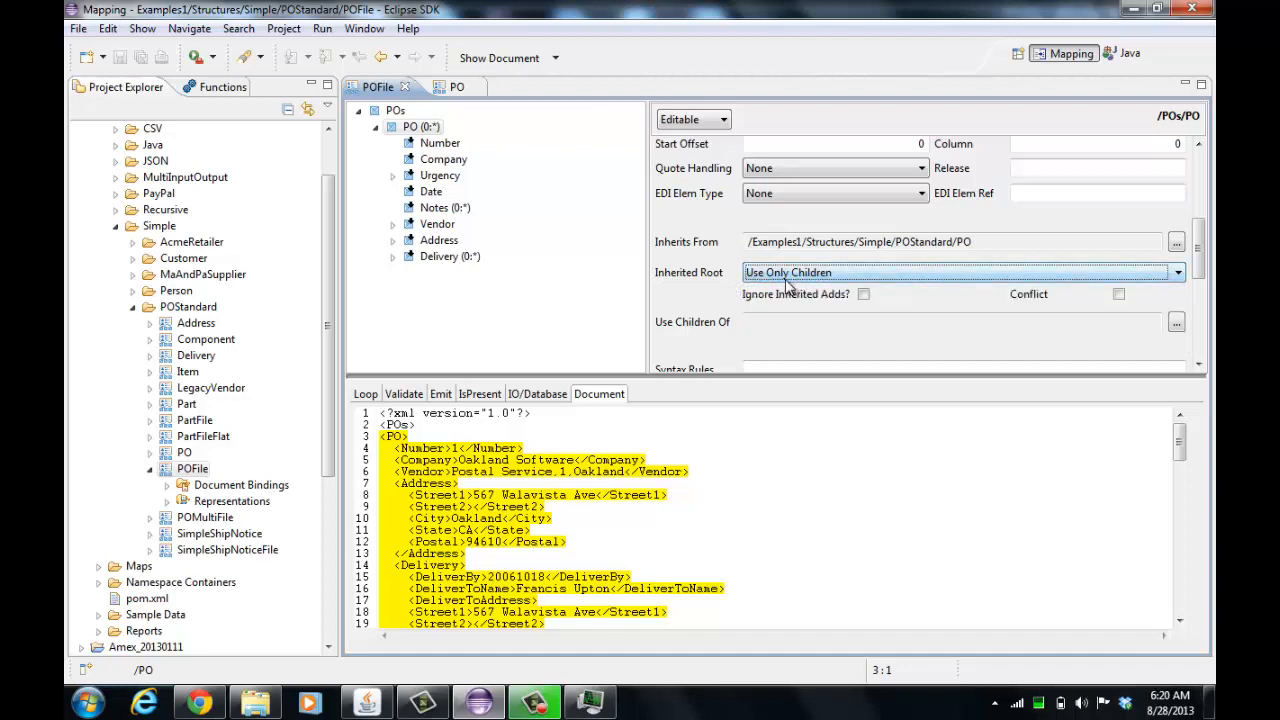
Glance at the PO structure tab and return POFile's properties to Read Only
click(449, 88)
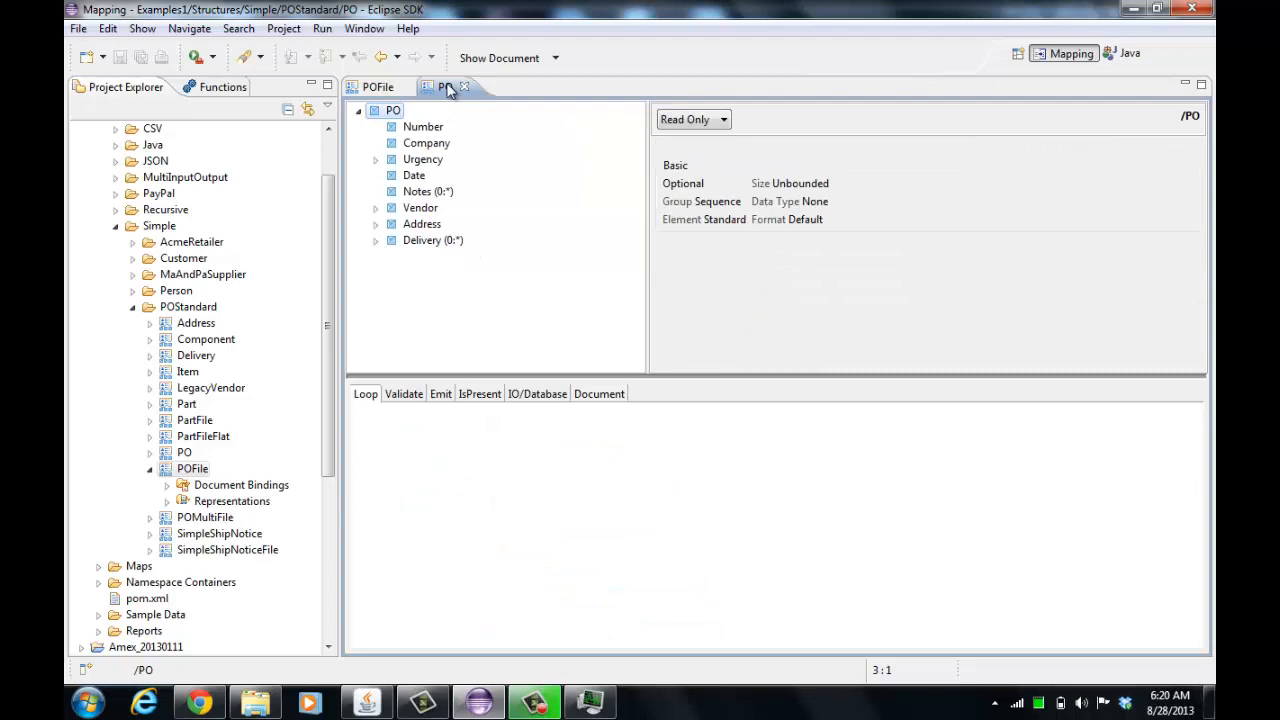
click(376, 87)
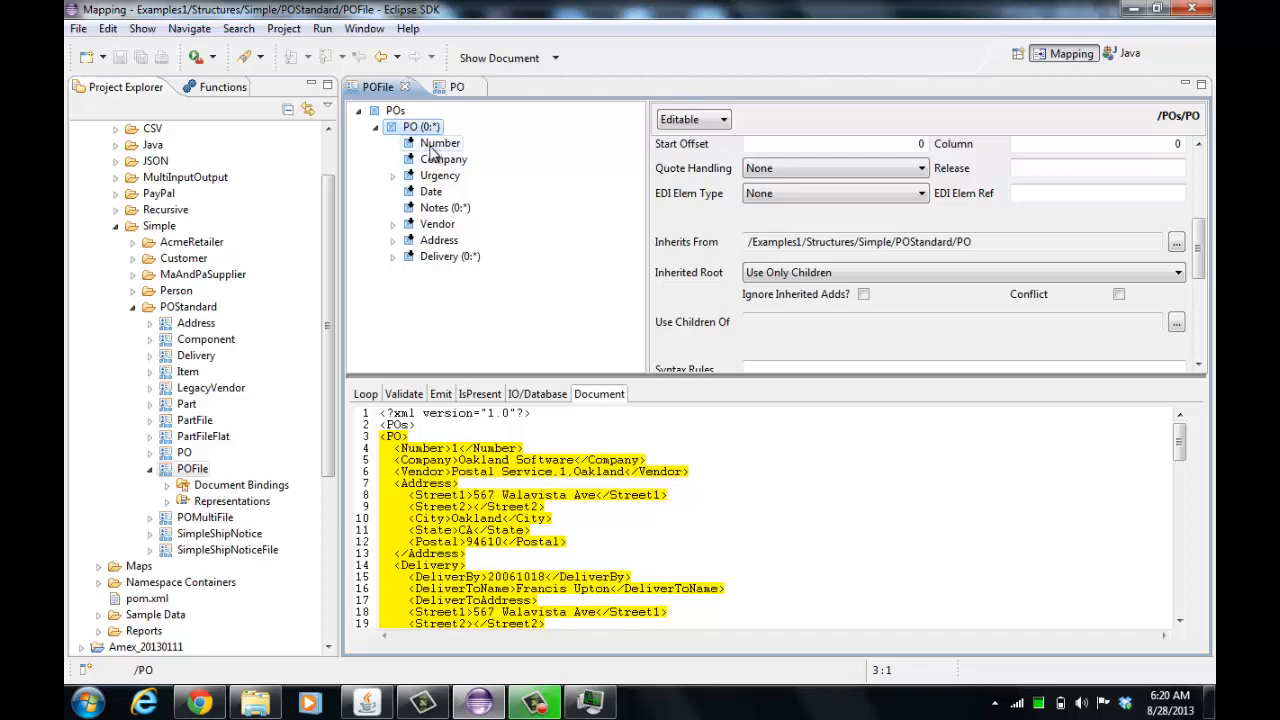
click(692, 121)
click(685, 152)
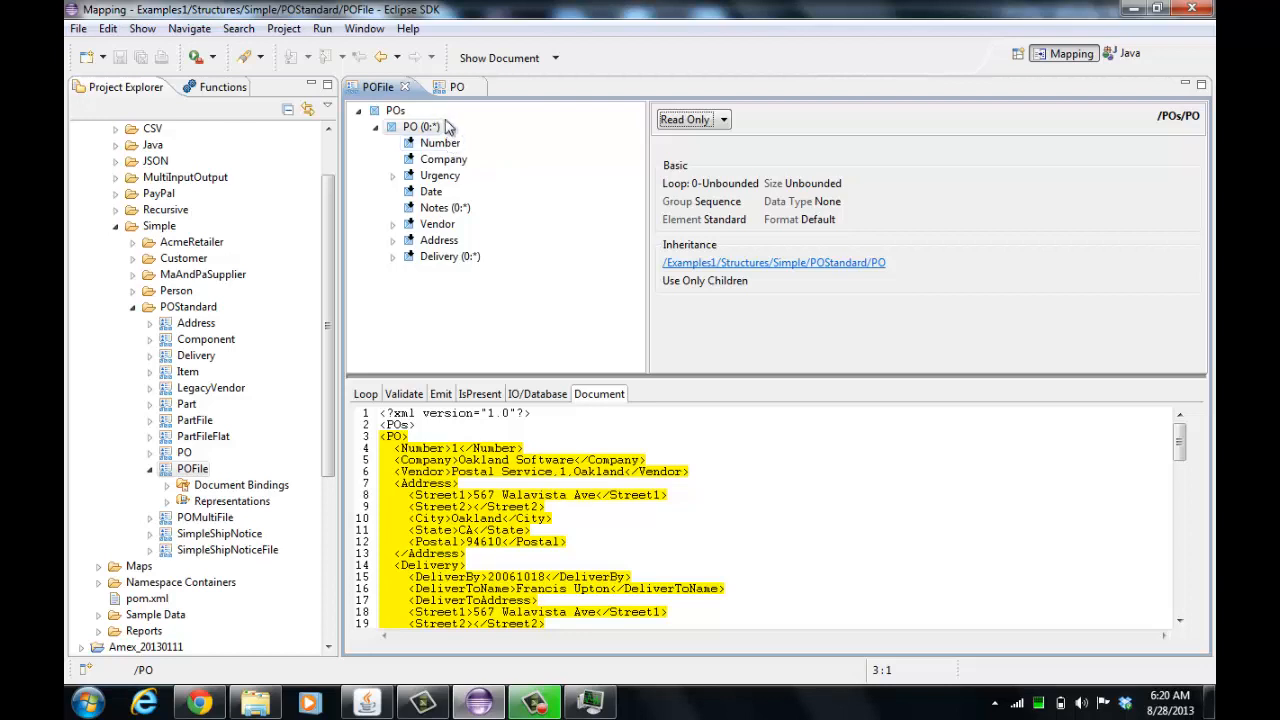
In the PO structure, expand Address and open its inherited Address structure
click(450, 88)
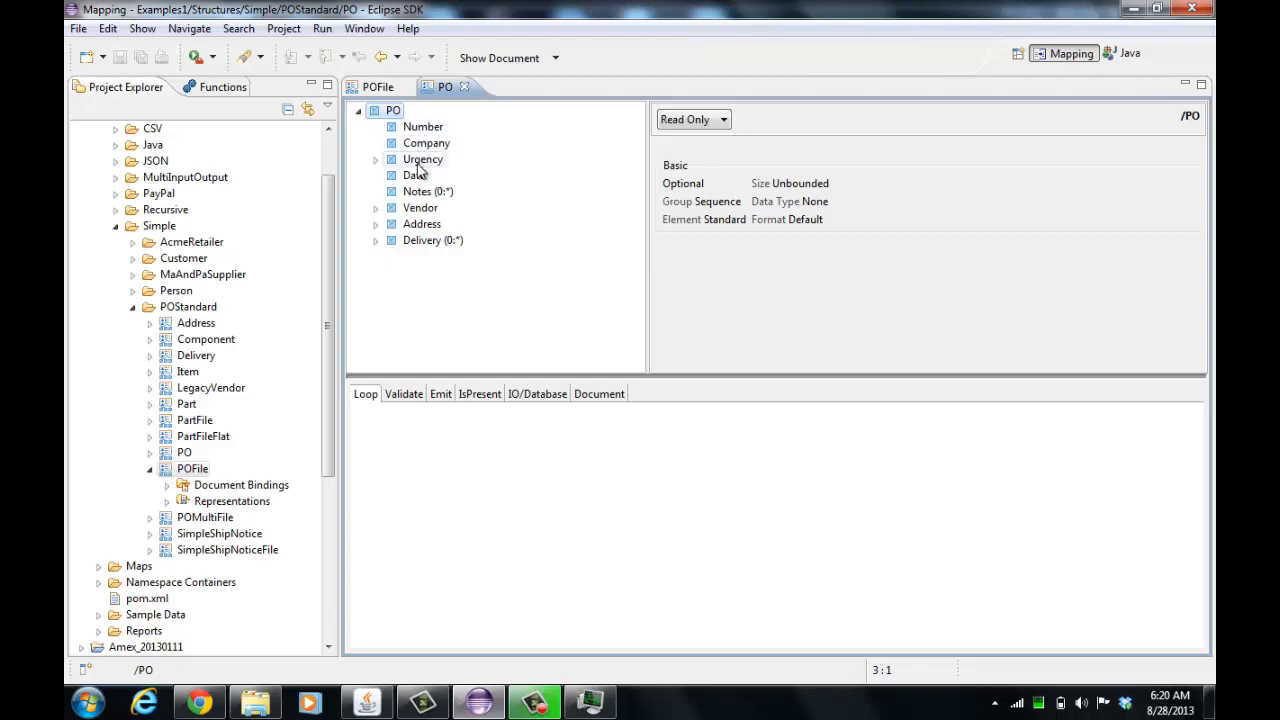
click(412, 226)
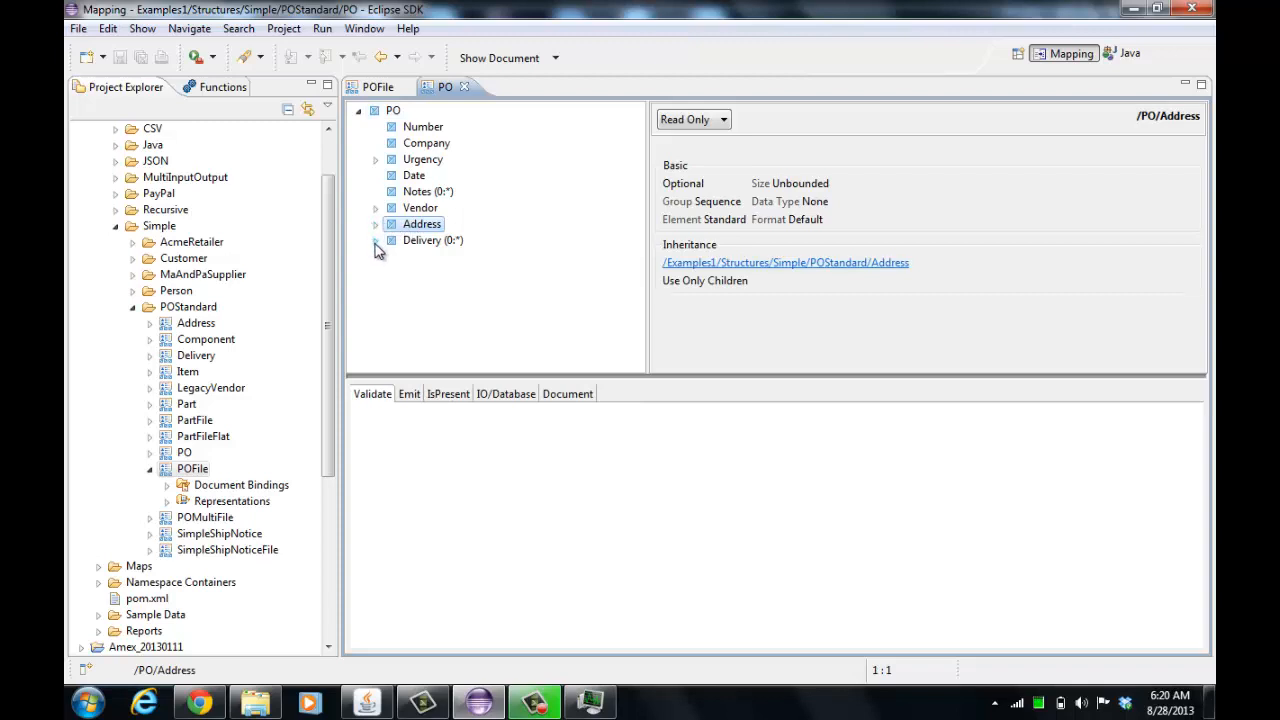
click(376, 226)
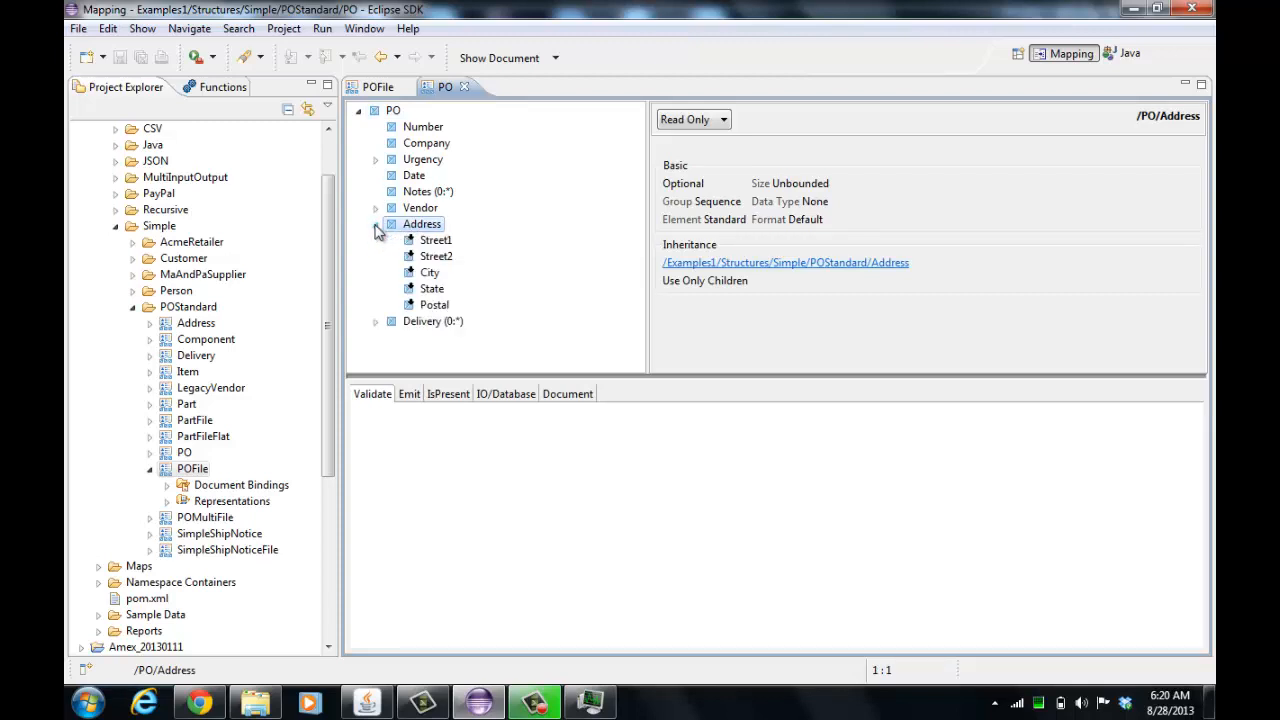
click(800, 264)
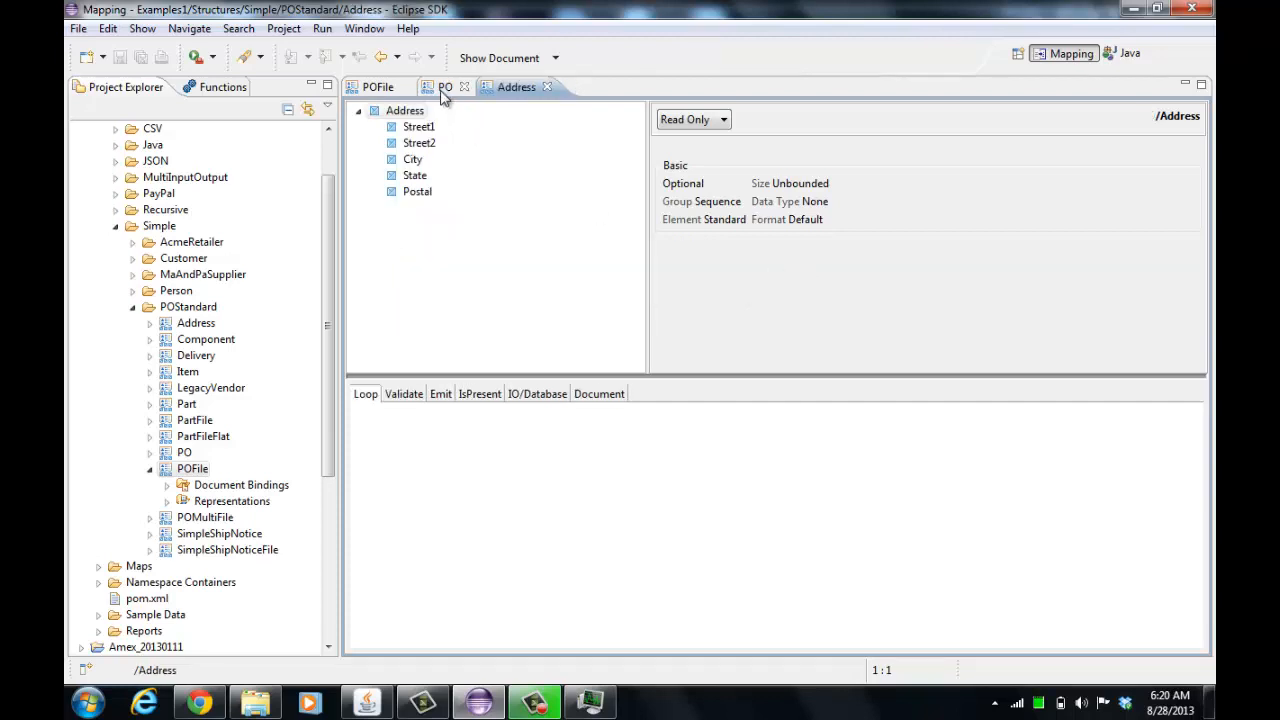
Expand Delivery in the PO structure and examine the DeliverToAddress children
click(443, 90)
click(376, 321)
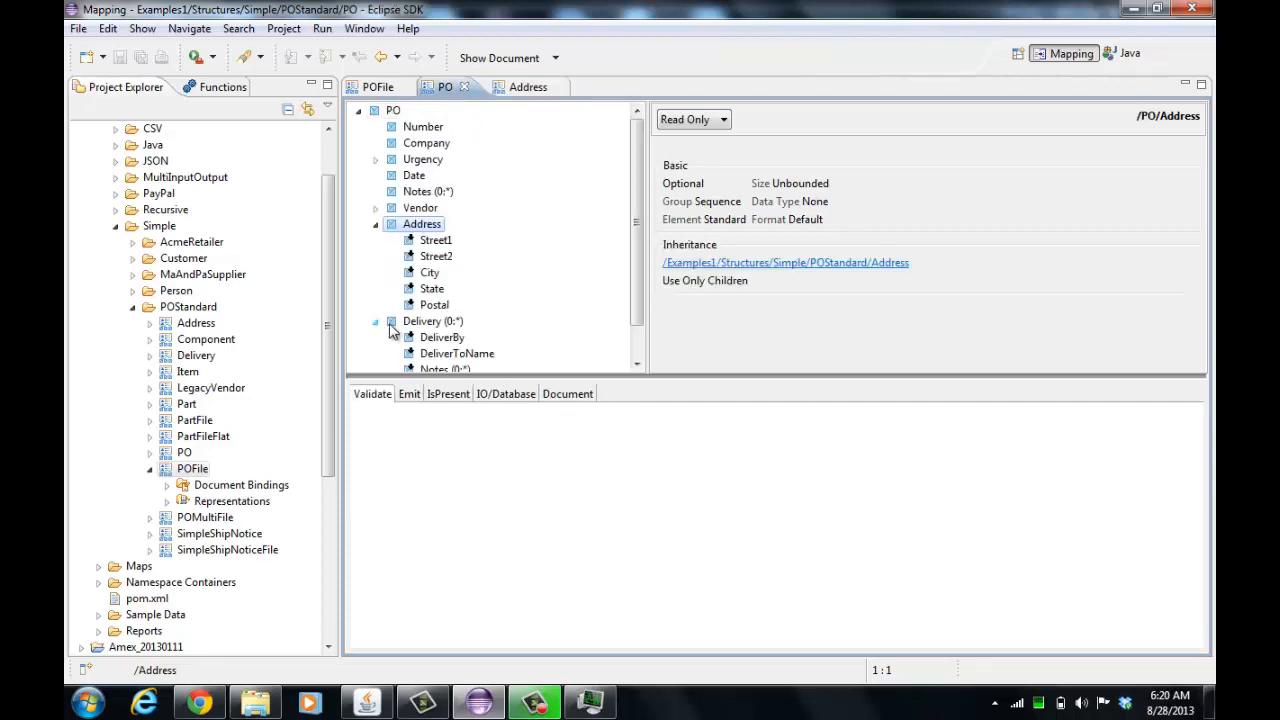
scroll(518, 325, down, 1)
click(478, 347)
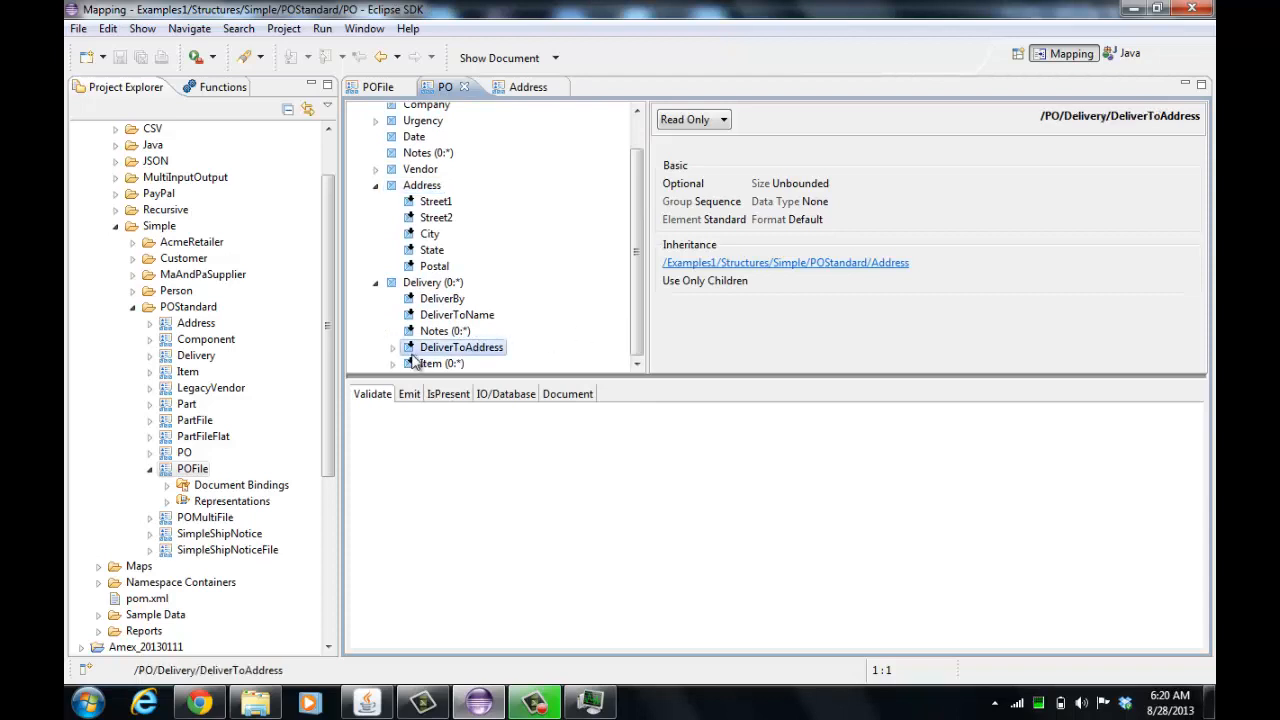
click(393, 347)
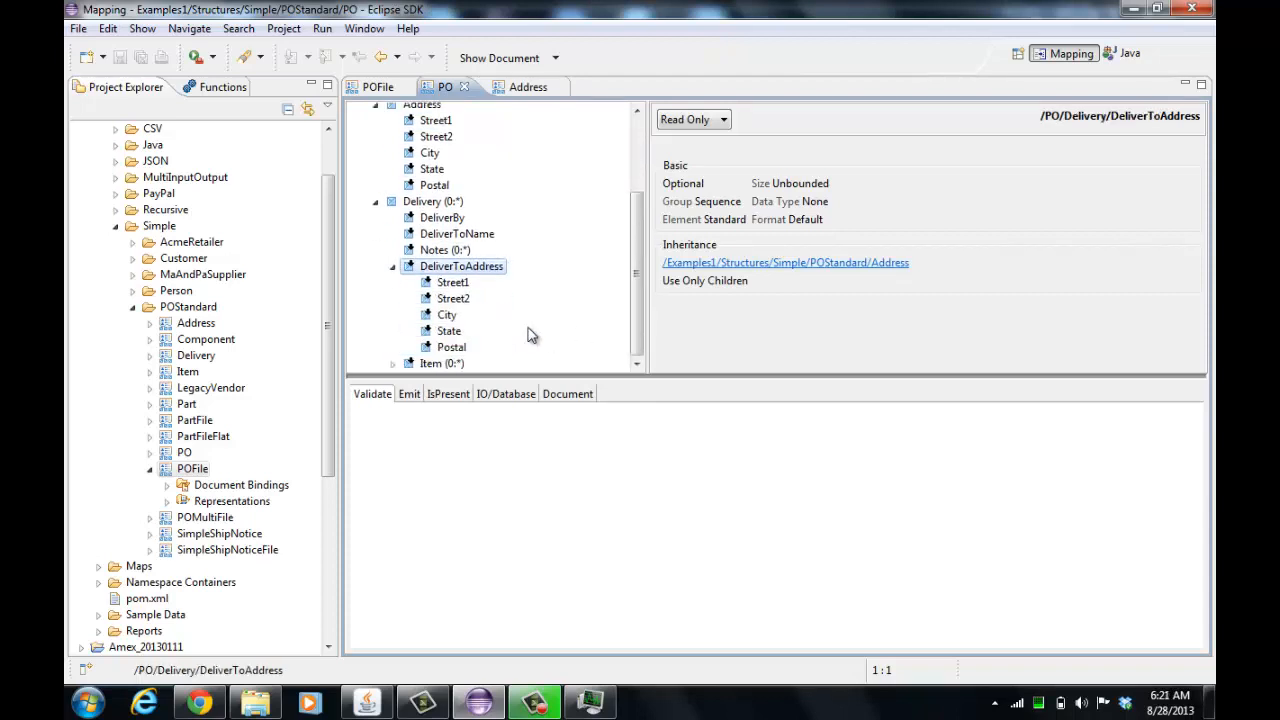
scroll(531, 335, up, 1)
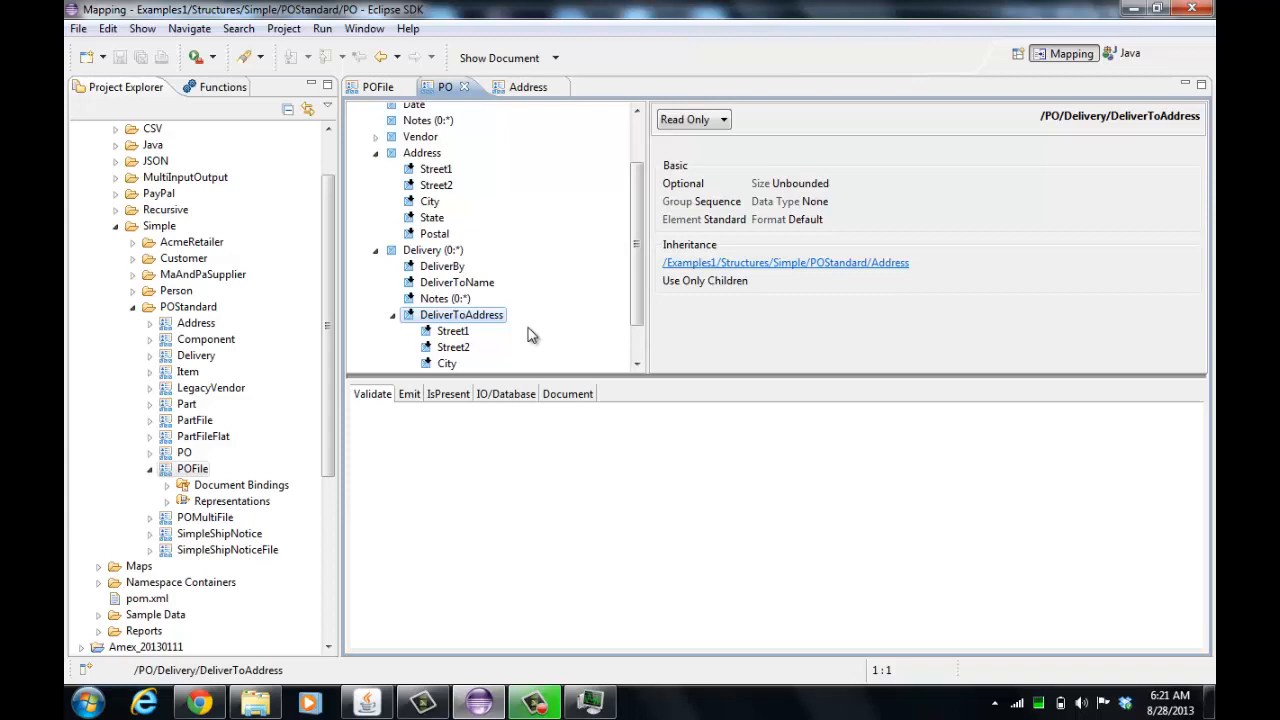
click(394, 316)
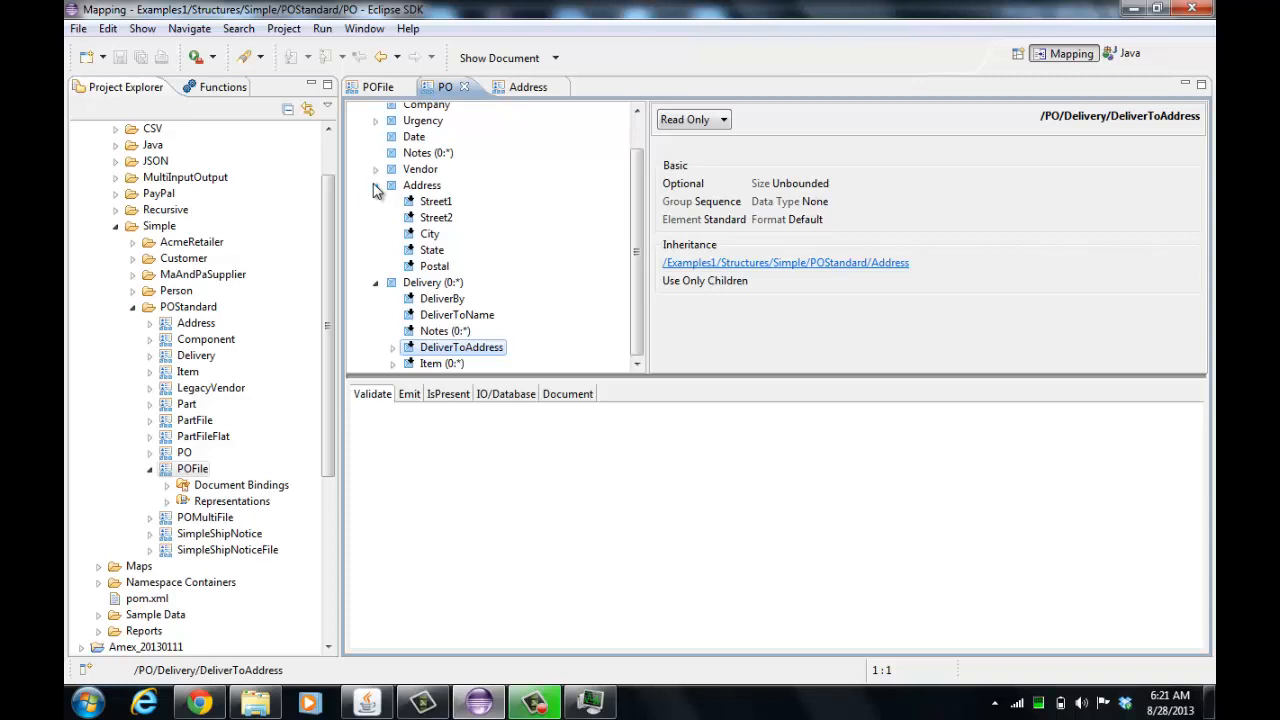
Collapse Address and Delivery in the PO structure and return to the POFile tab
click(375, 185)
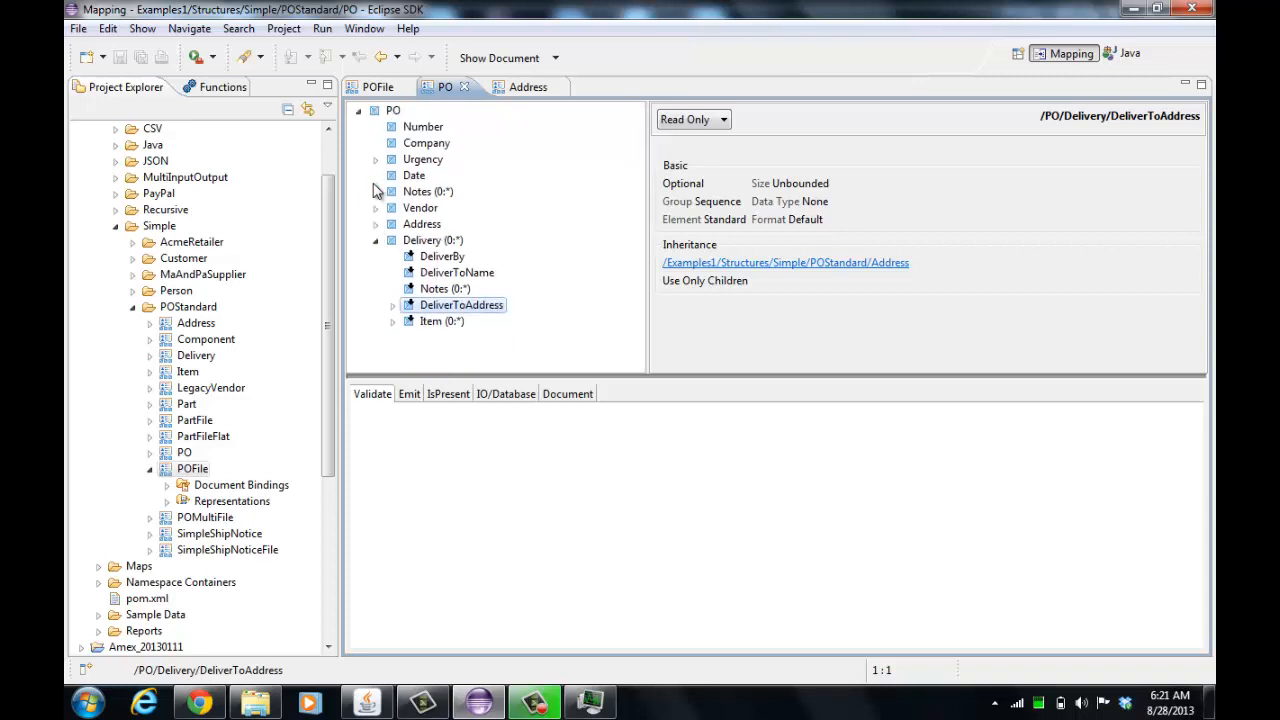
click(376, 243)
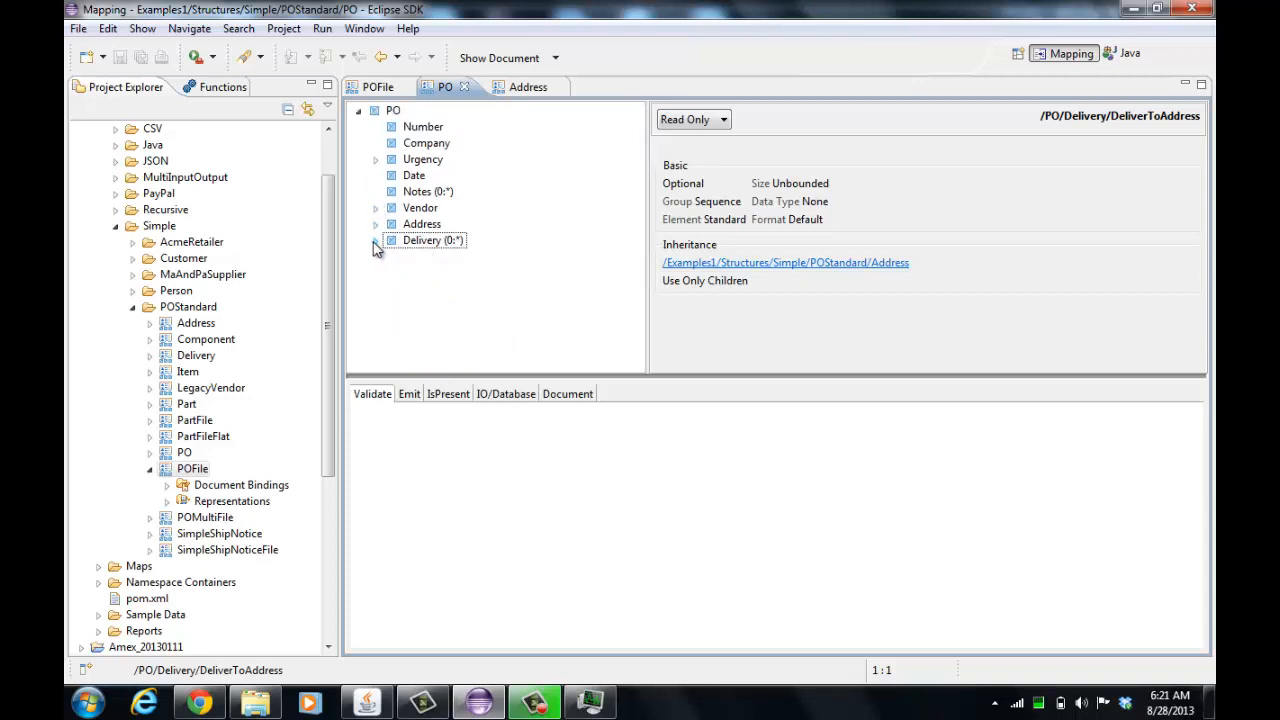
click(384, 88)
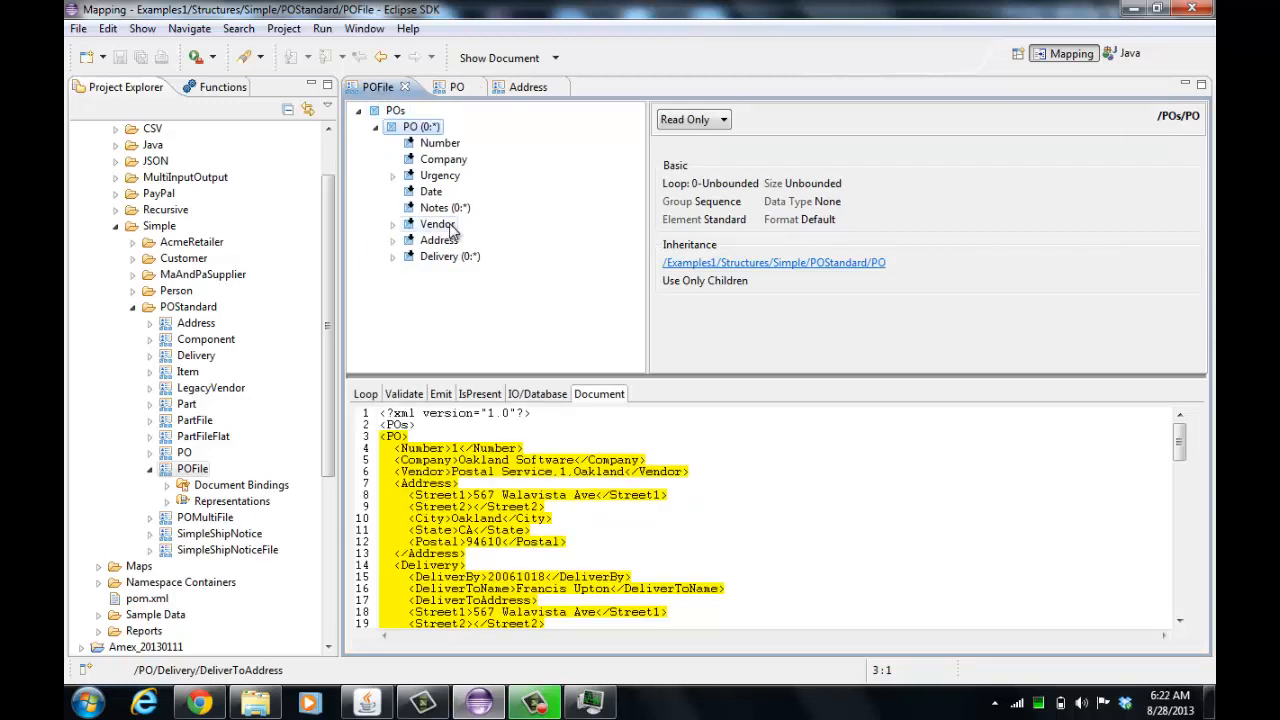
Create a new structure named POFile2 in the POStandard folder, choosing to enter its elements manually
right_click(210, 313)
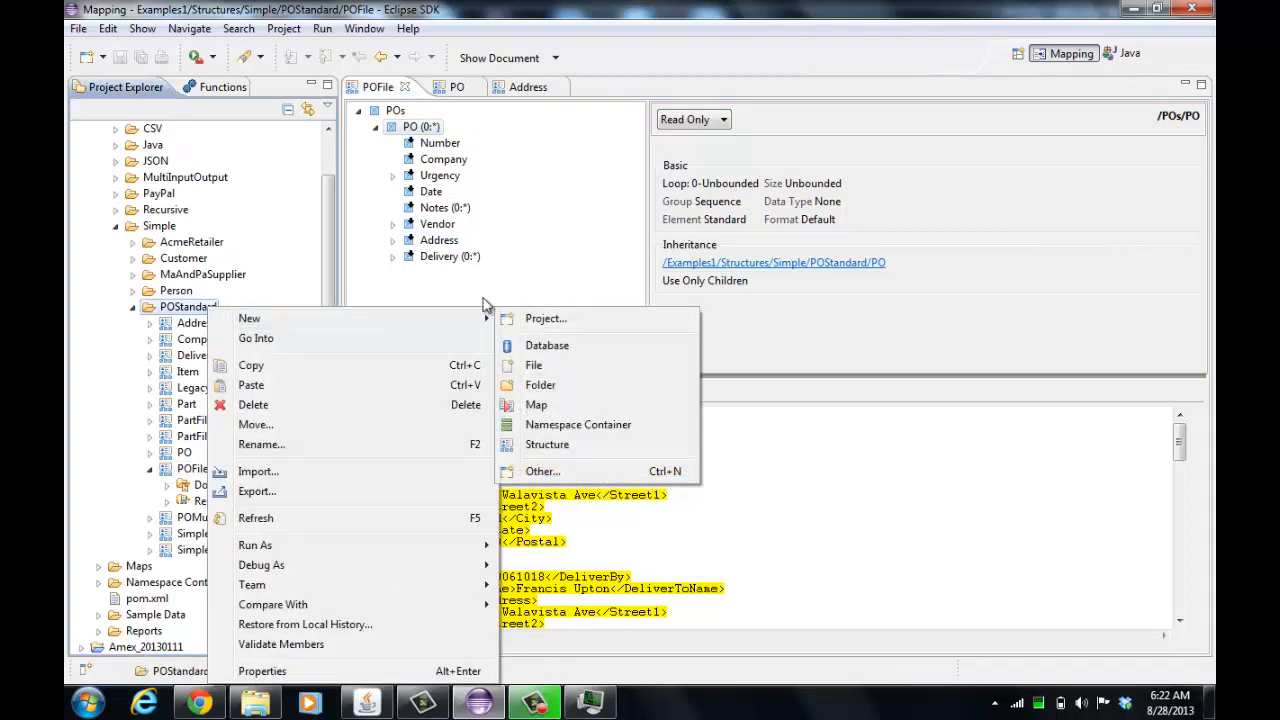
mouse_move(494, 322)
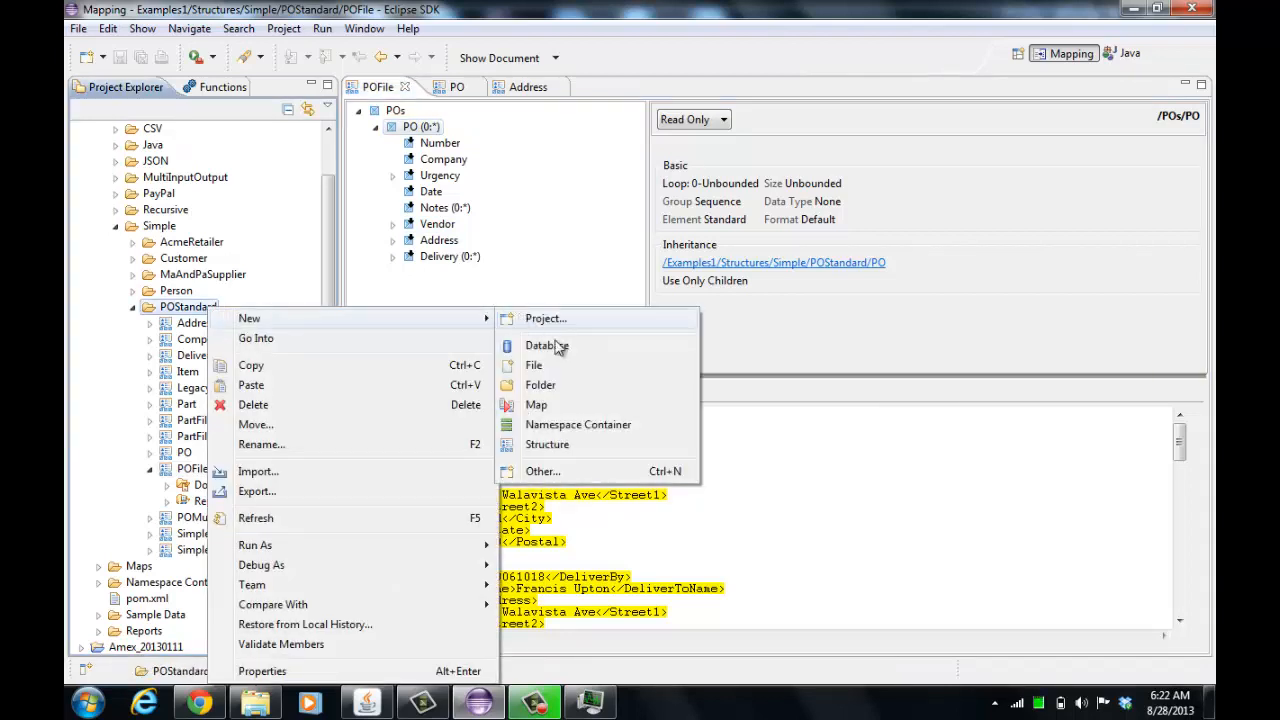
click(545, 444)
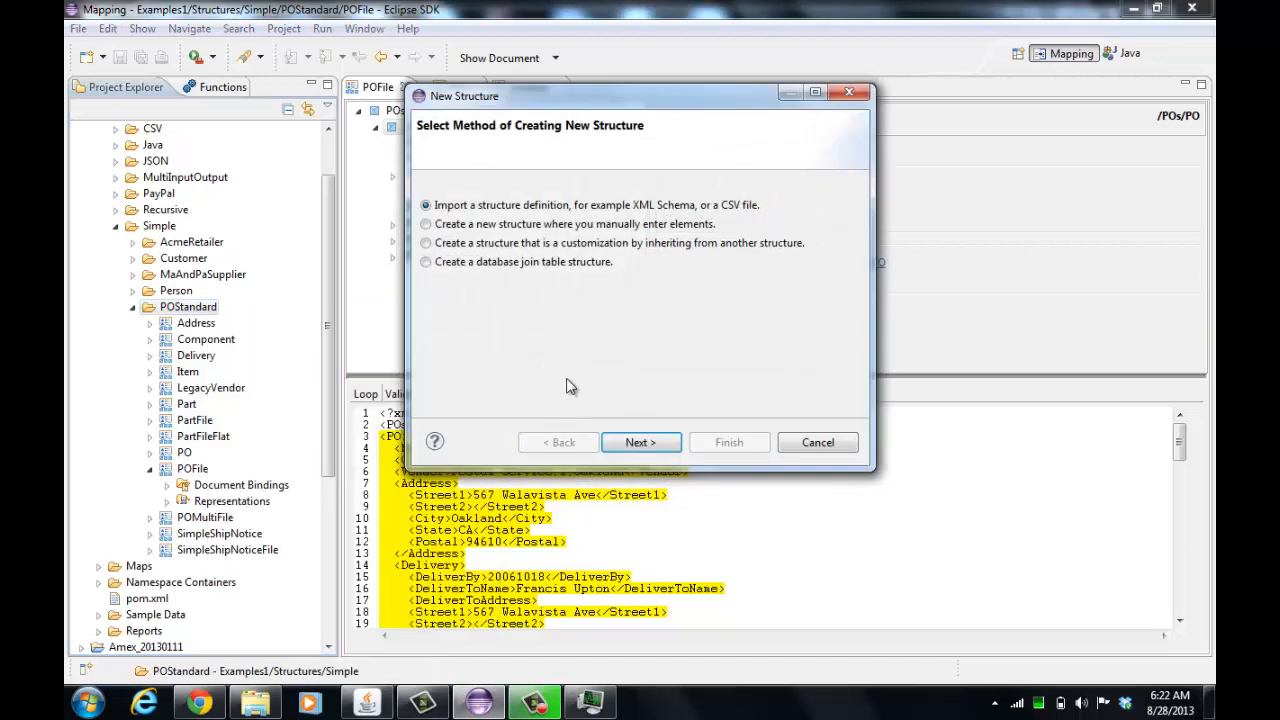
click(704, 226)
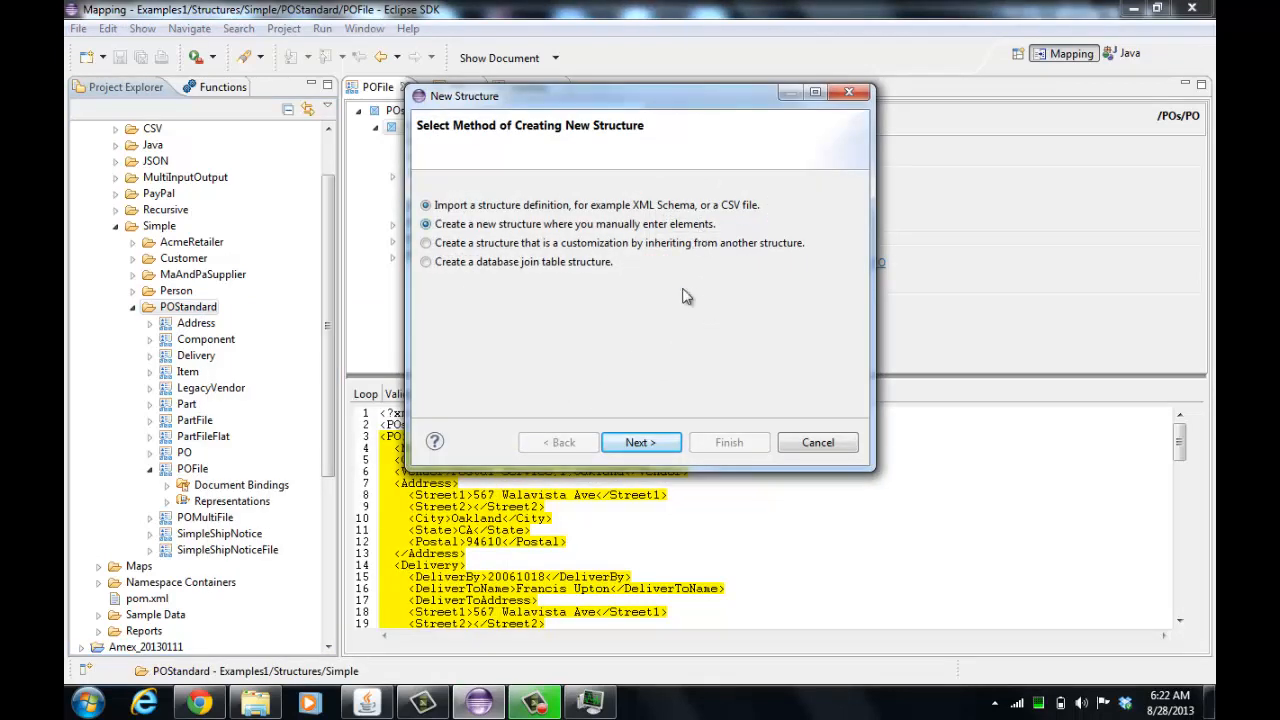
click(672, 440)
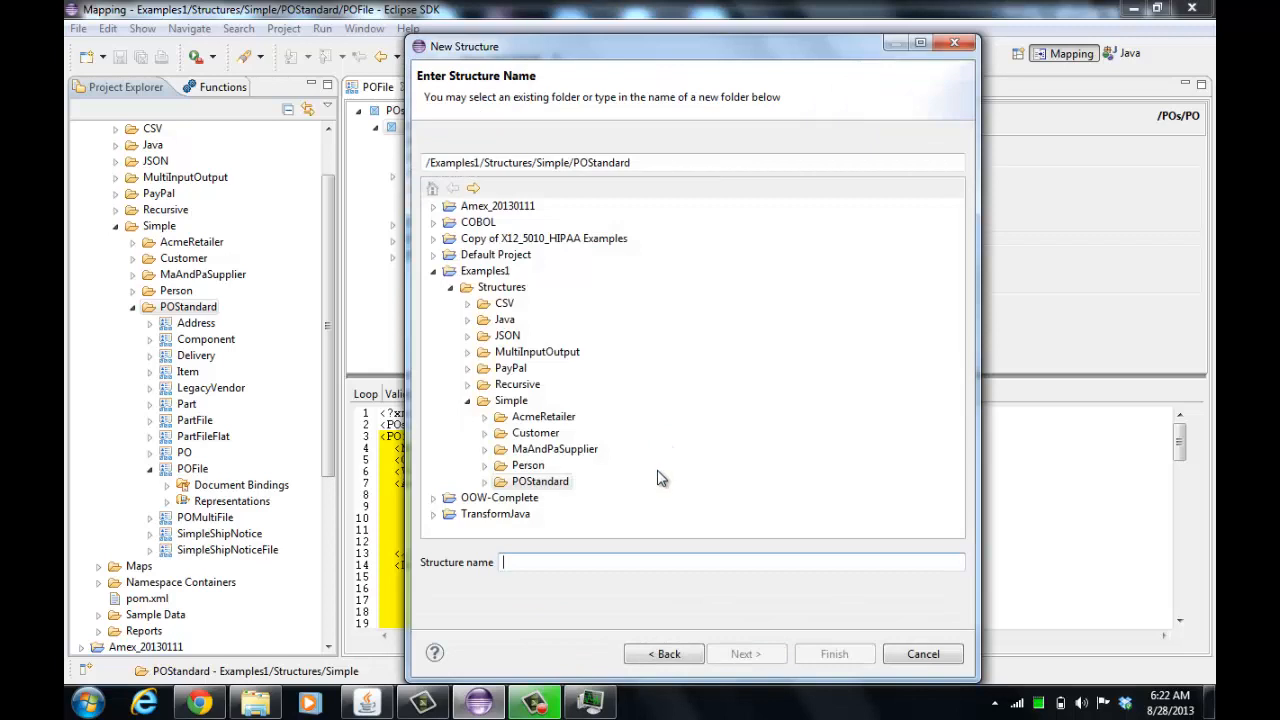
text(POFile2)
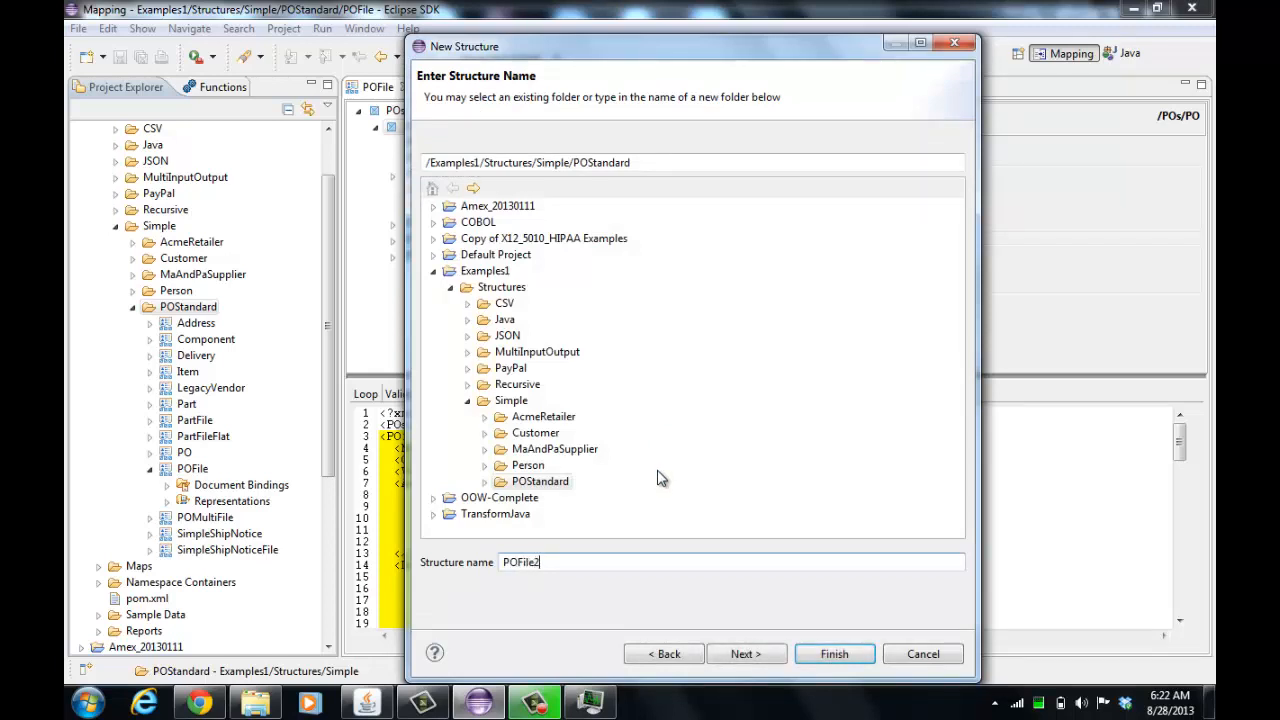
key(Return)
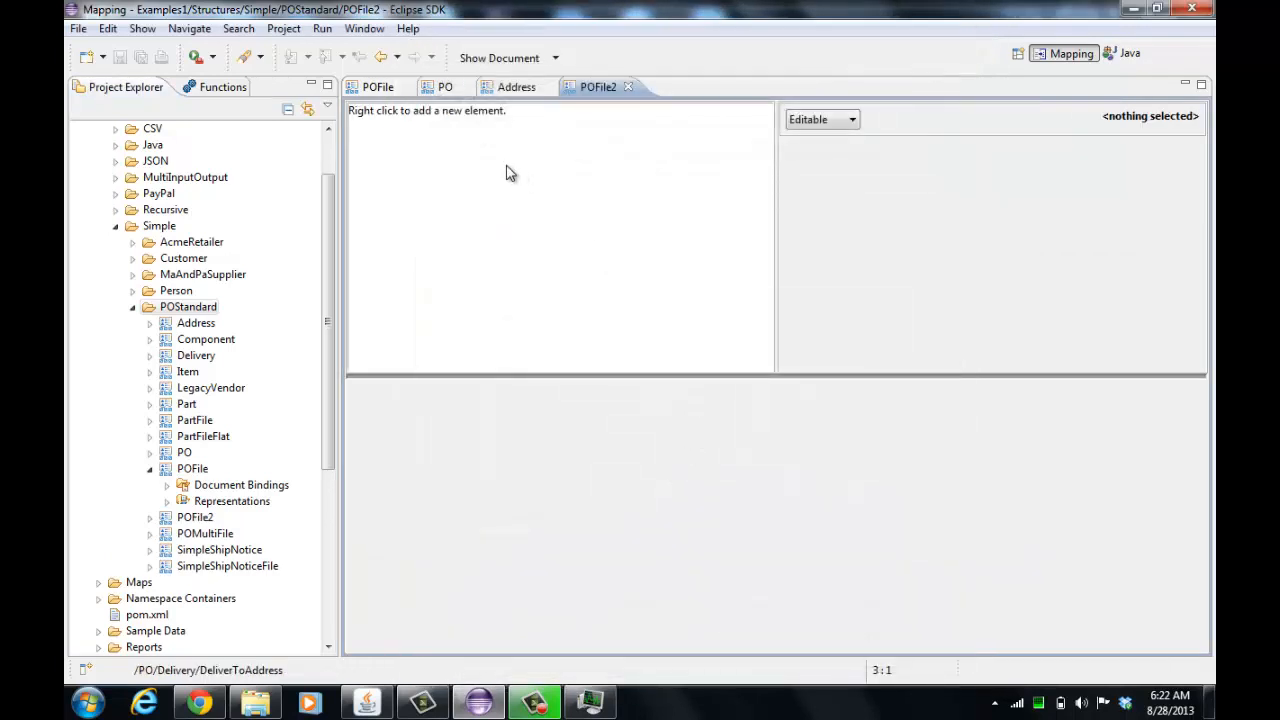
Add a root element POs to POFile2 and give it a child element named PO
right_click(508, 172)
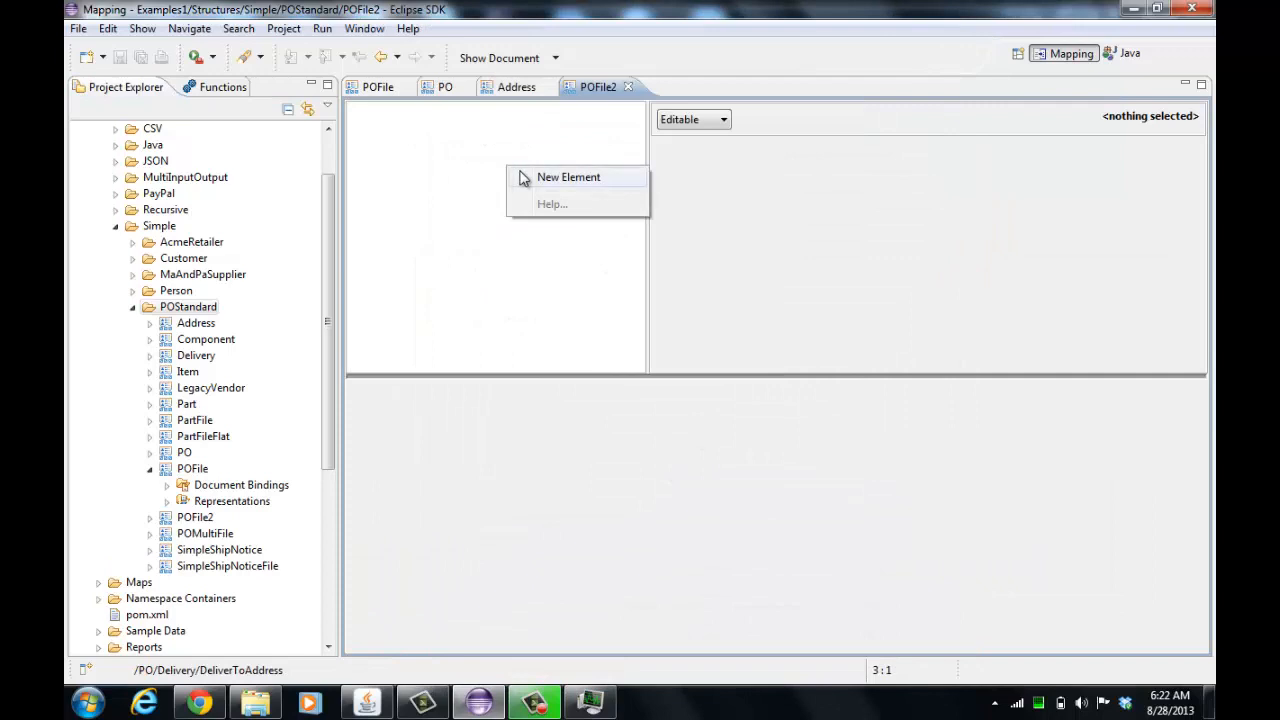
click(566, 177)
text(POs)
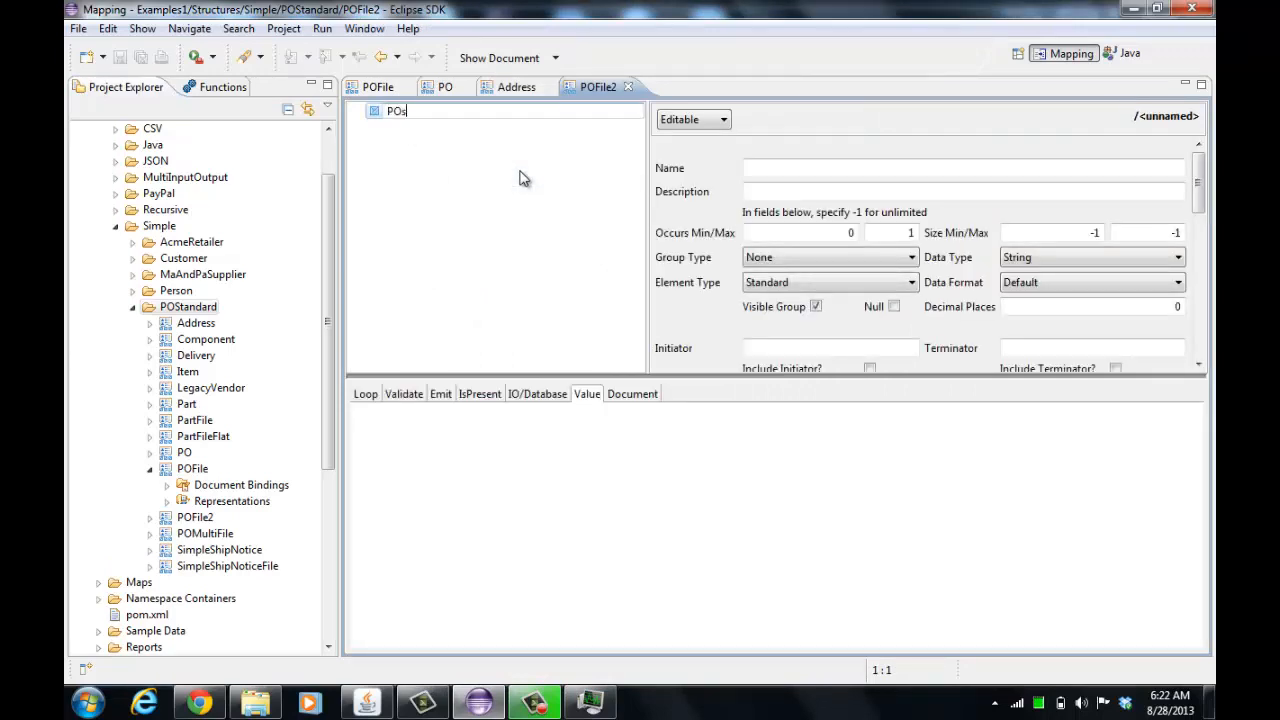
key(Return)
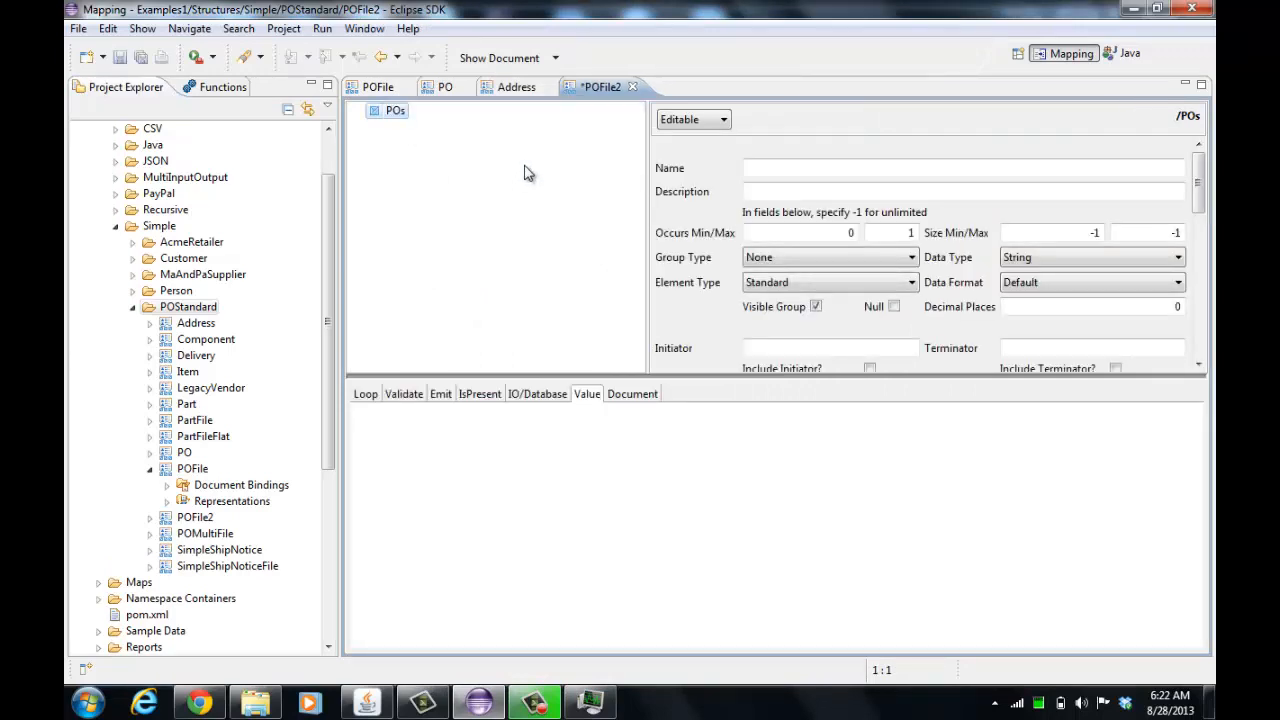
right_click(396, 112)
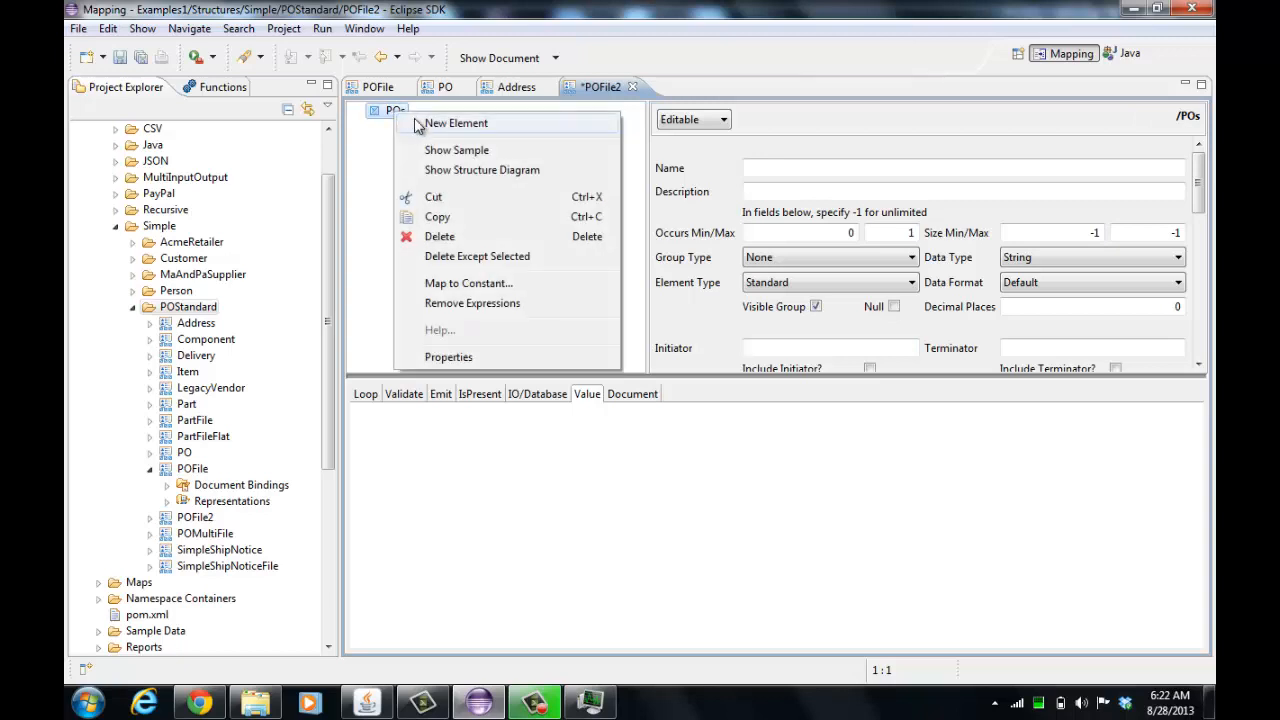
click(456, 123)
text(PO)
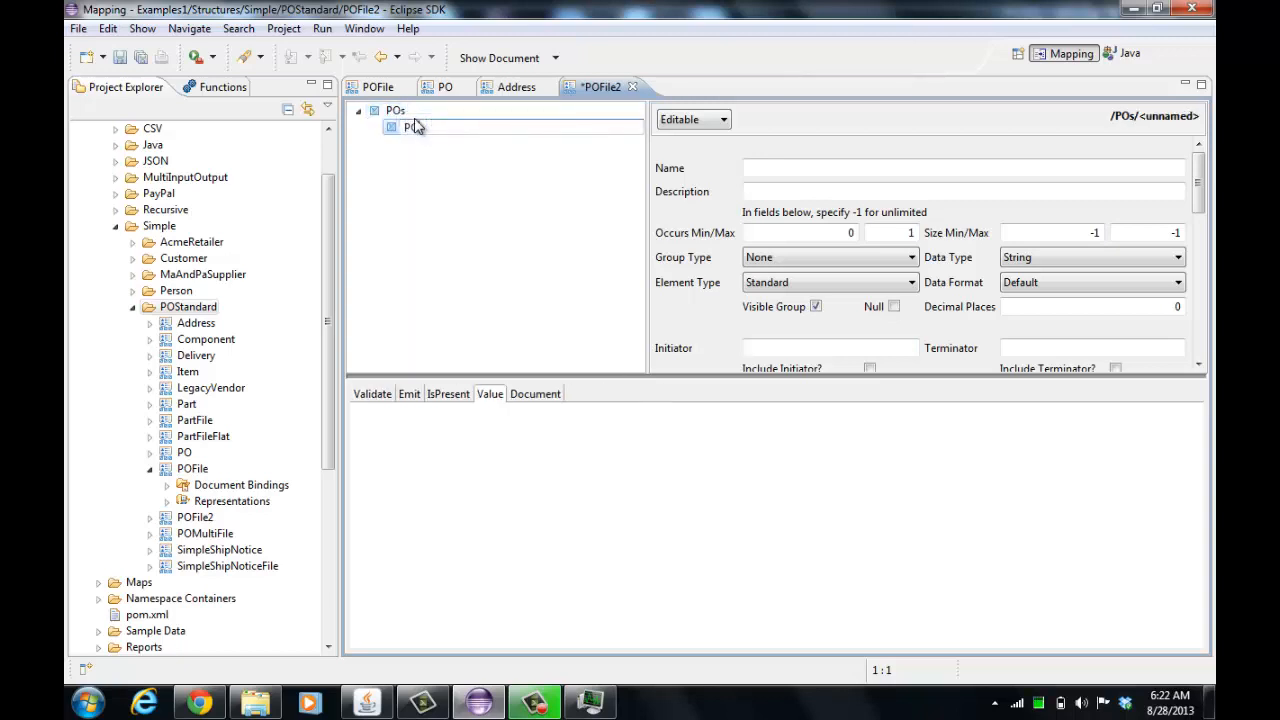
key(Return)
Attach Sample Data/Simple/POStandard/POFile/POs.xml as the sample document for POFile2
click(400, 114)
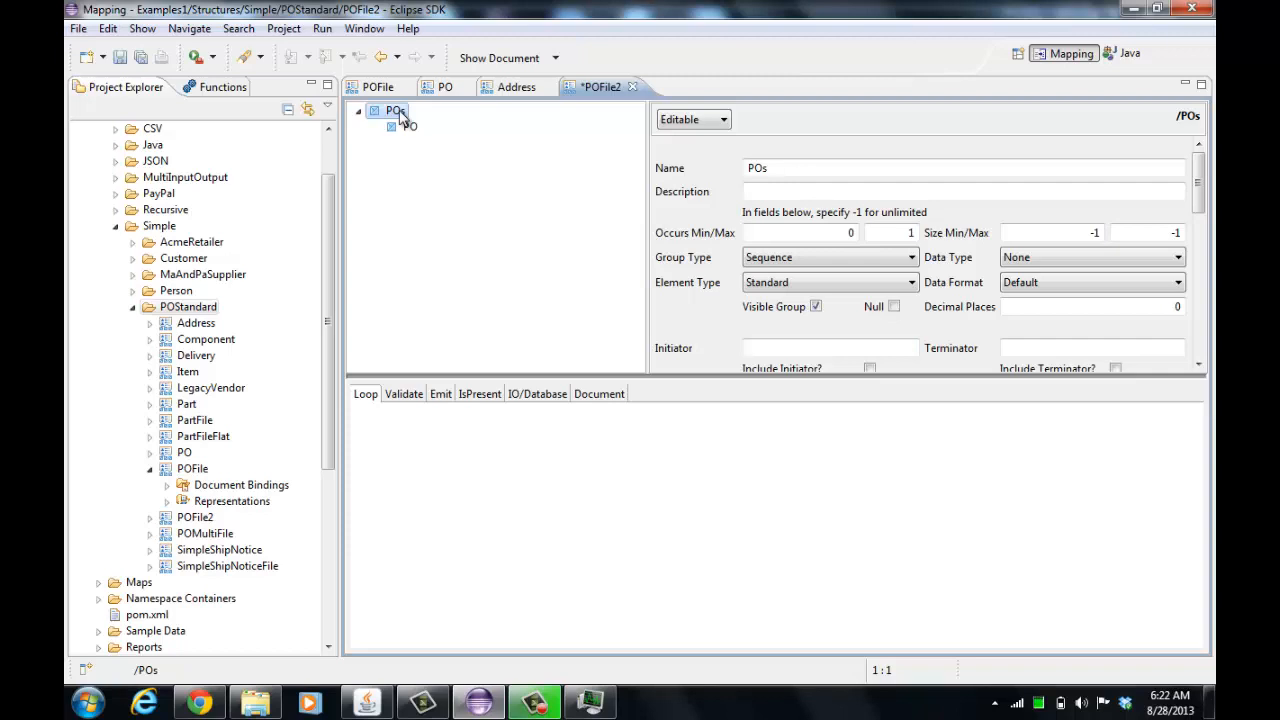
click(500, 58)
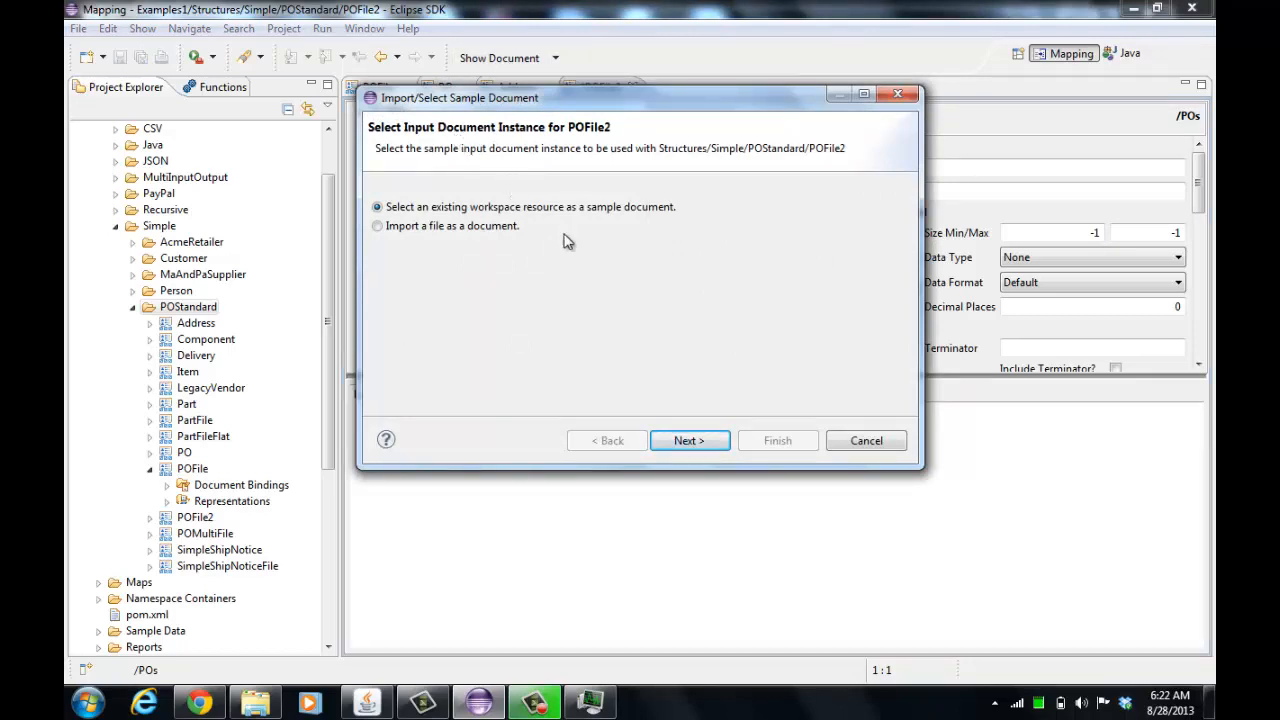
click(703, 444)
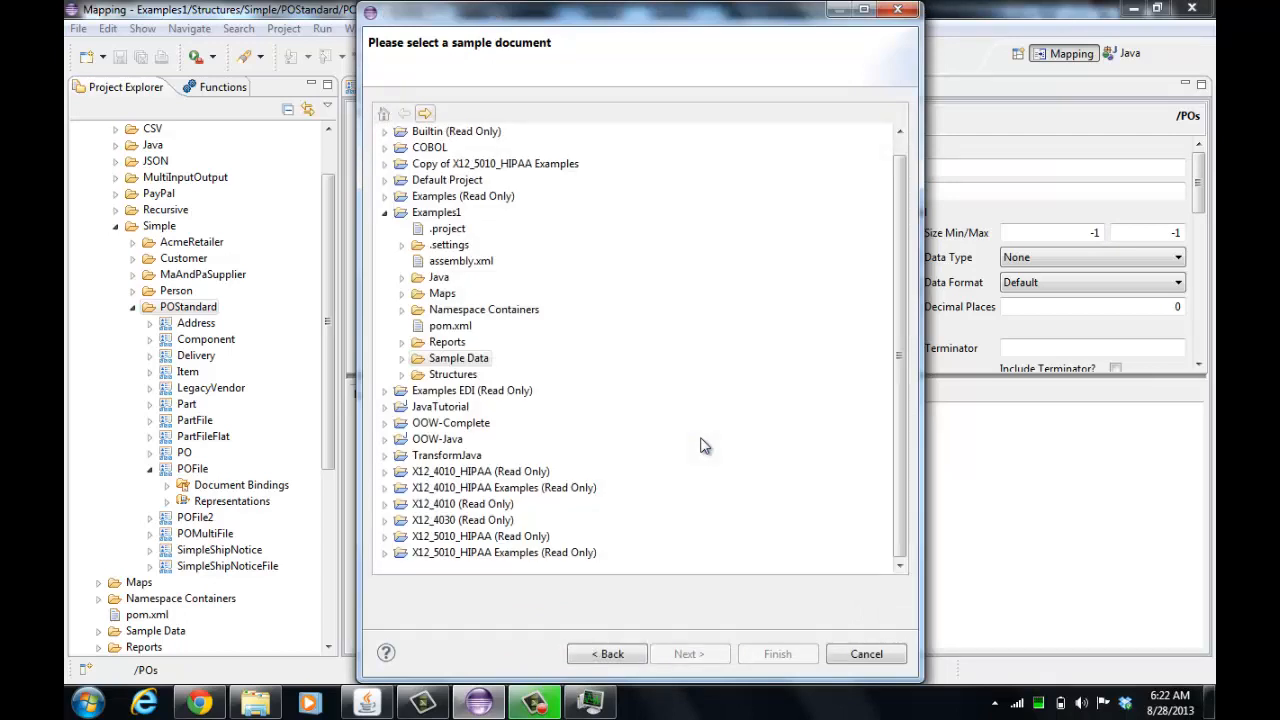
click(403, 359)
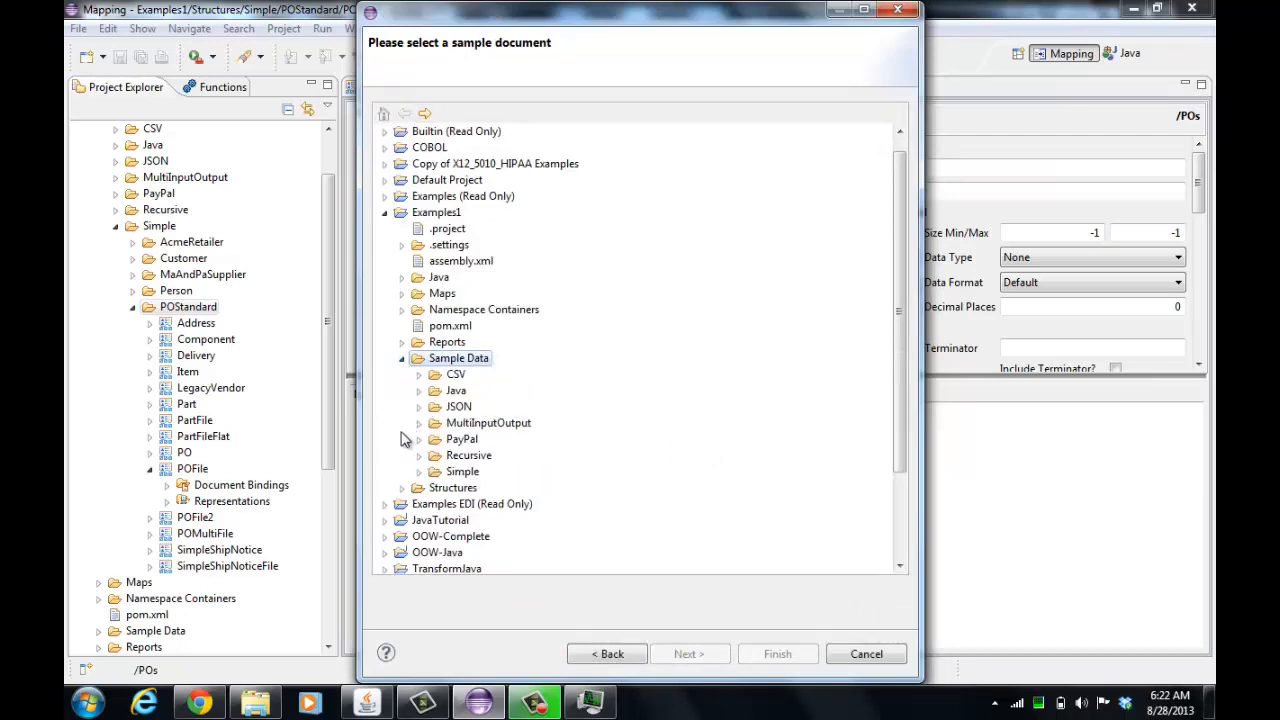
click(419, 472)
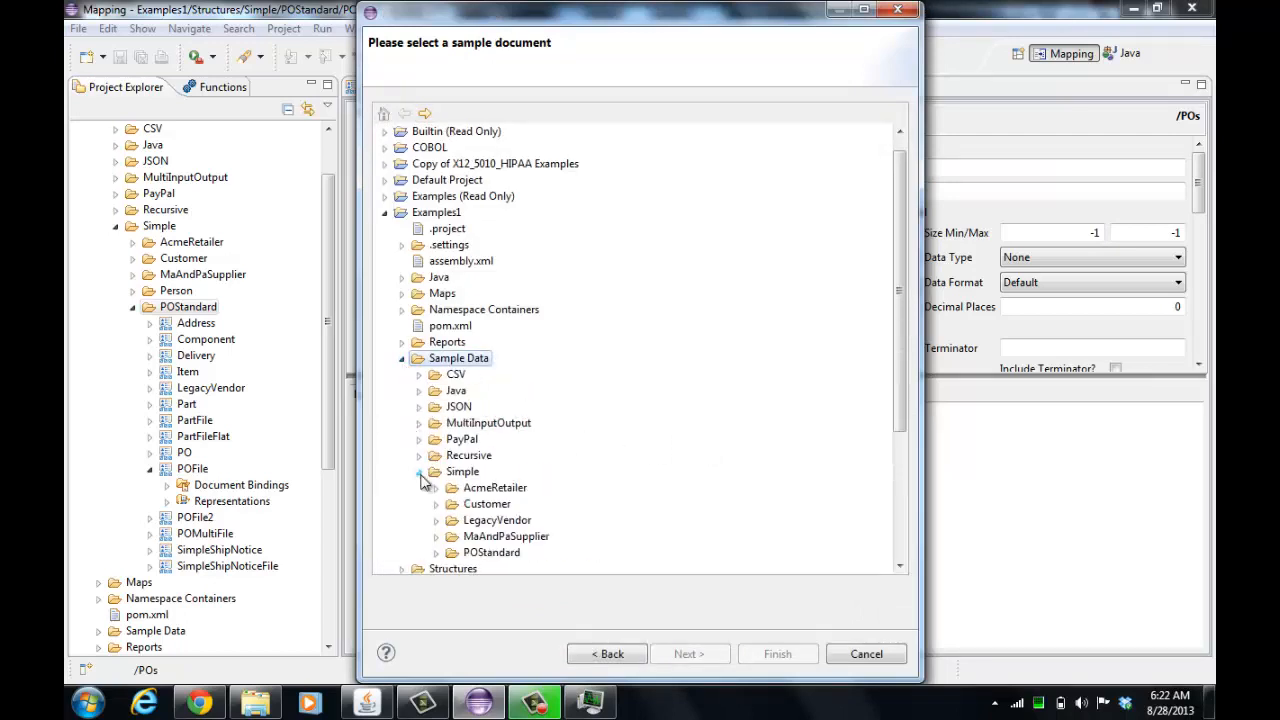
click(436, 552)
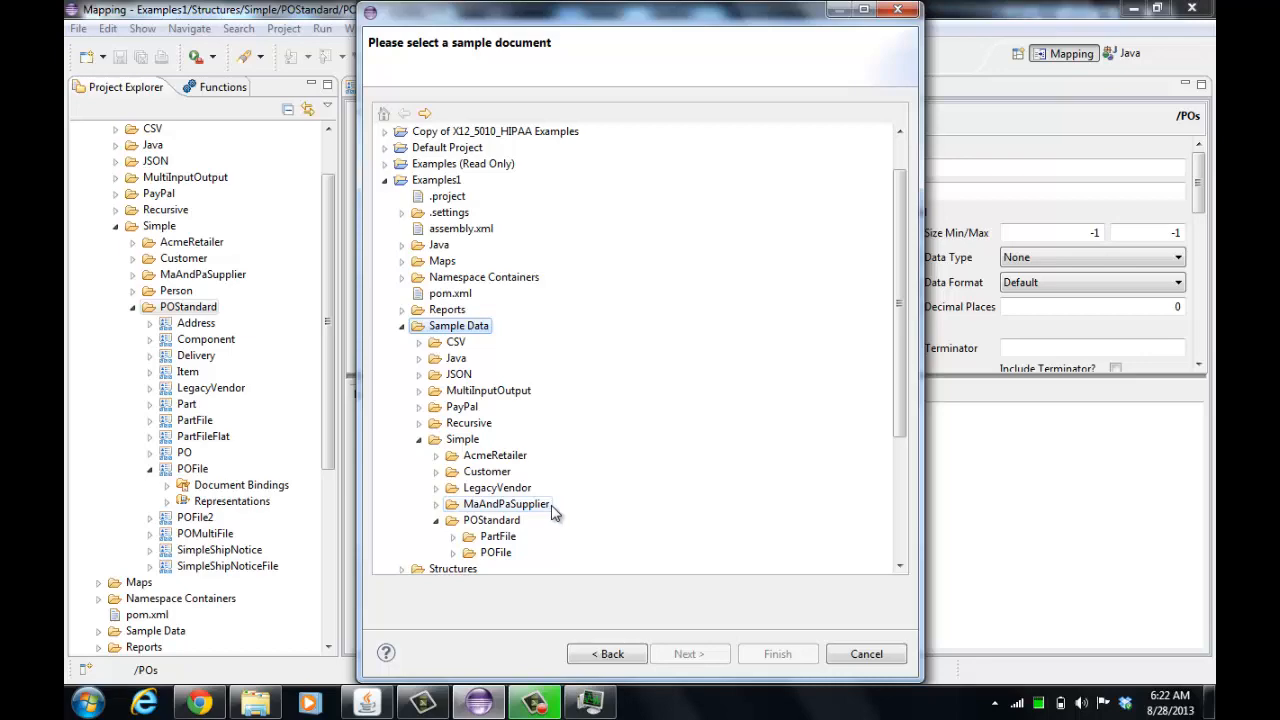
click(453, 552)
click(517, 553)
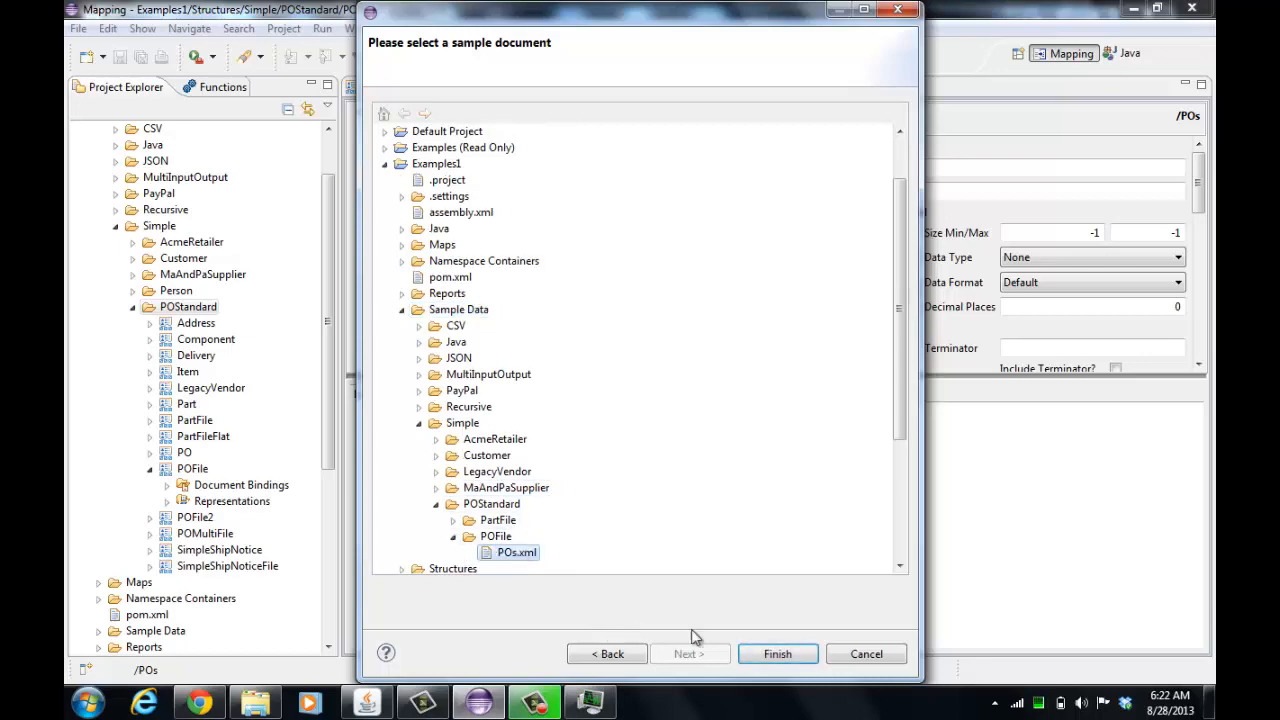
click(777, 653)
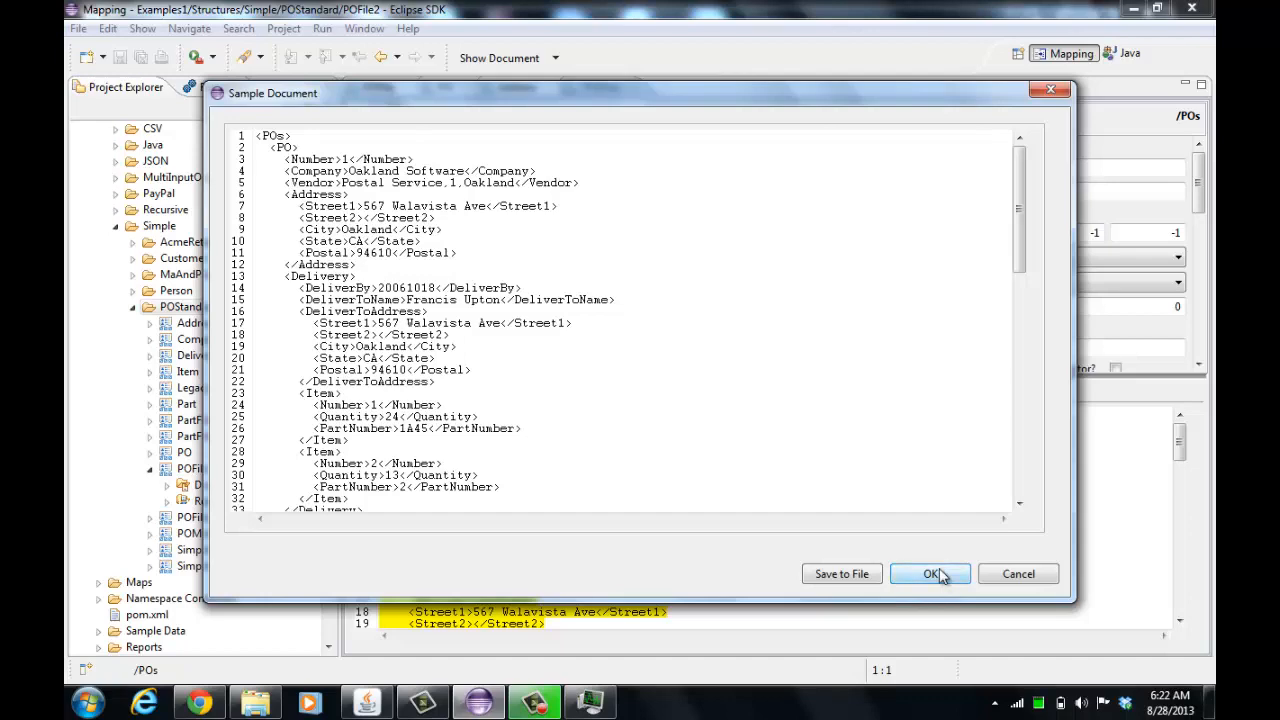
click(932, 574)
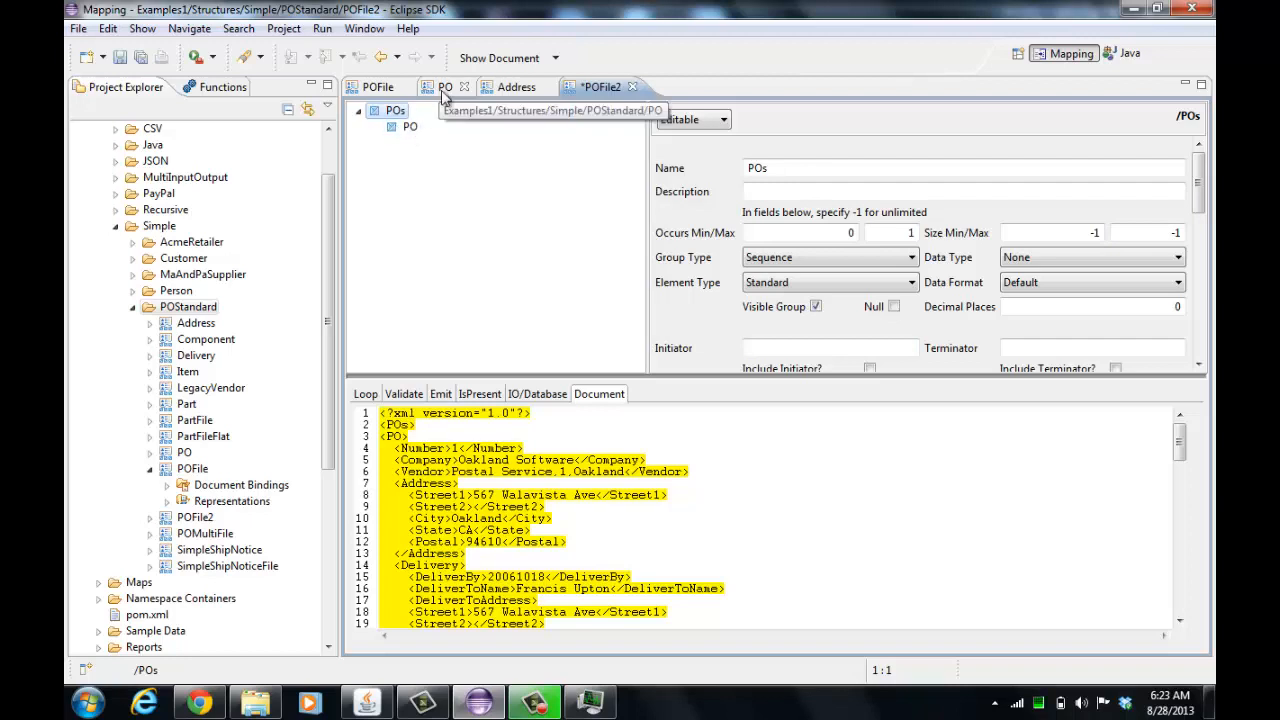
Make the PO element inherit from the POStandard PO structure by dropping PO onto it, and expand its inherited children
scroll(1183, 247, down, 5)
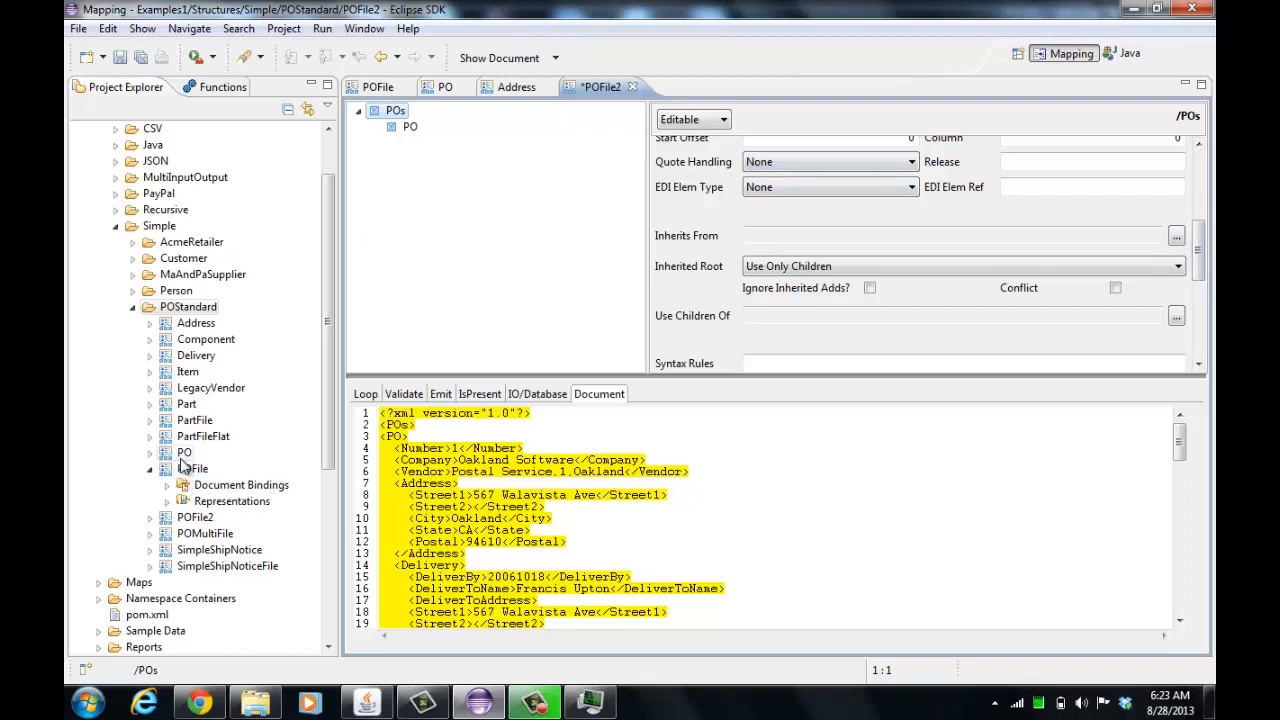
drag(184, 456, 404, 200)
drag(406, 146, 413, 131)
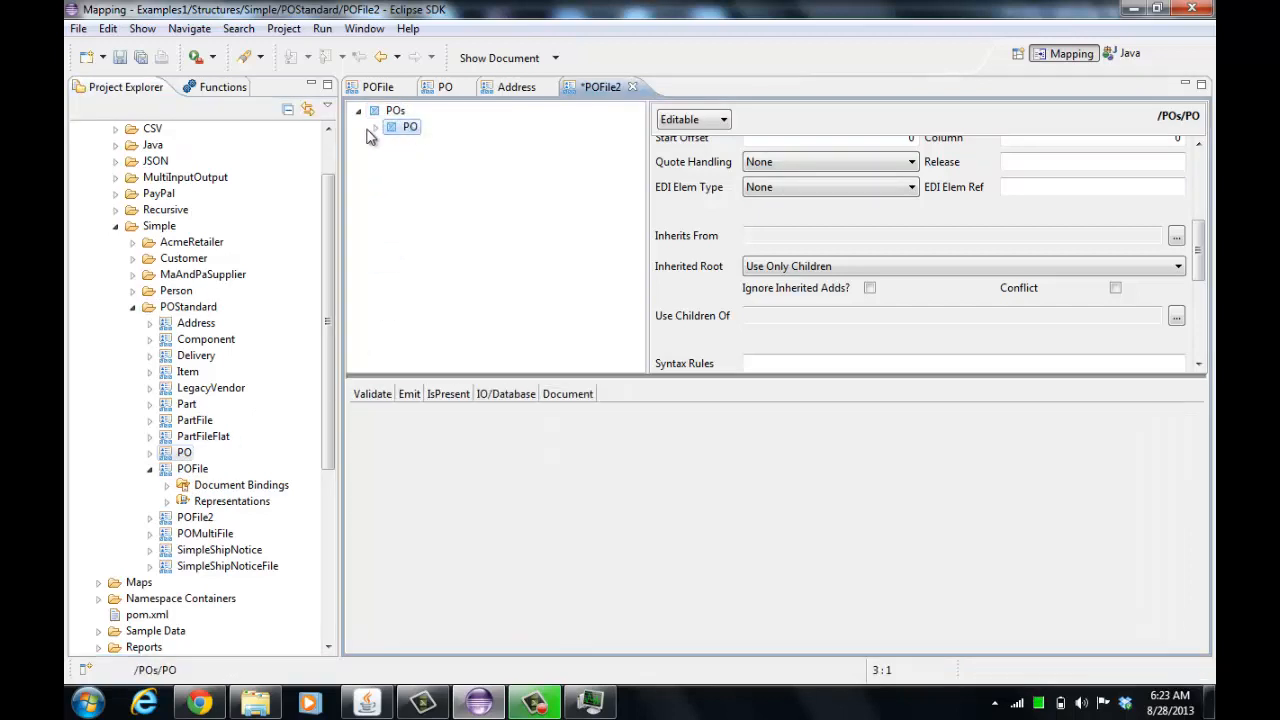
click(376, 128)
click(430, 143)
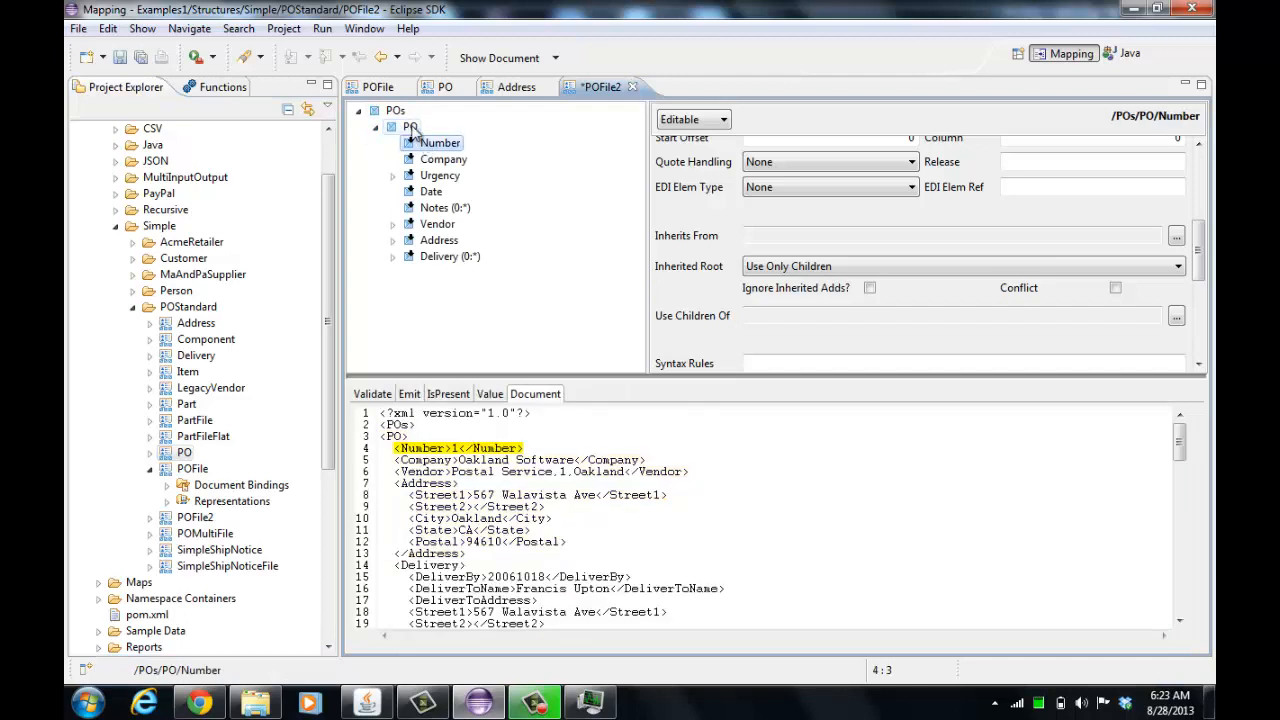
click(411, 129)
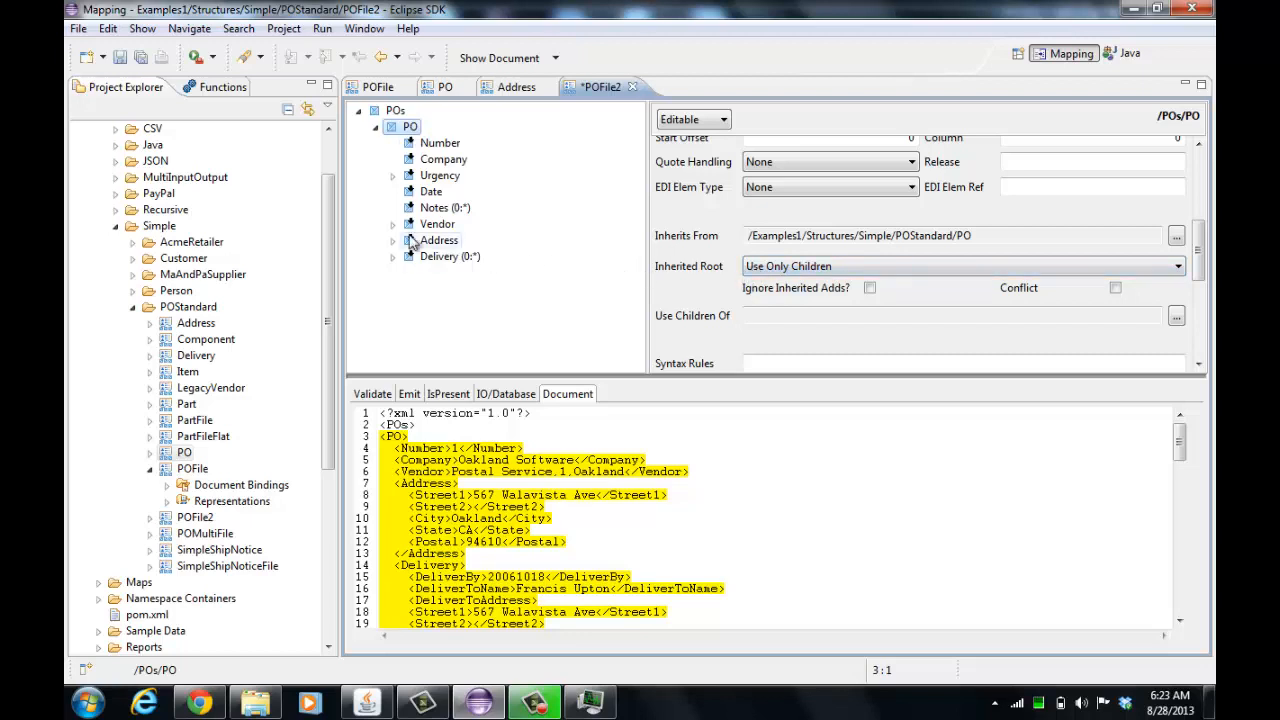
Save POFile2 and compare it against the original POFile structure
click(119, 57)
click(377, 87)
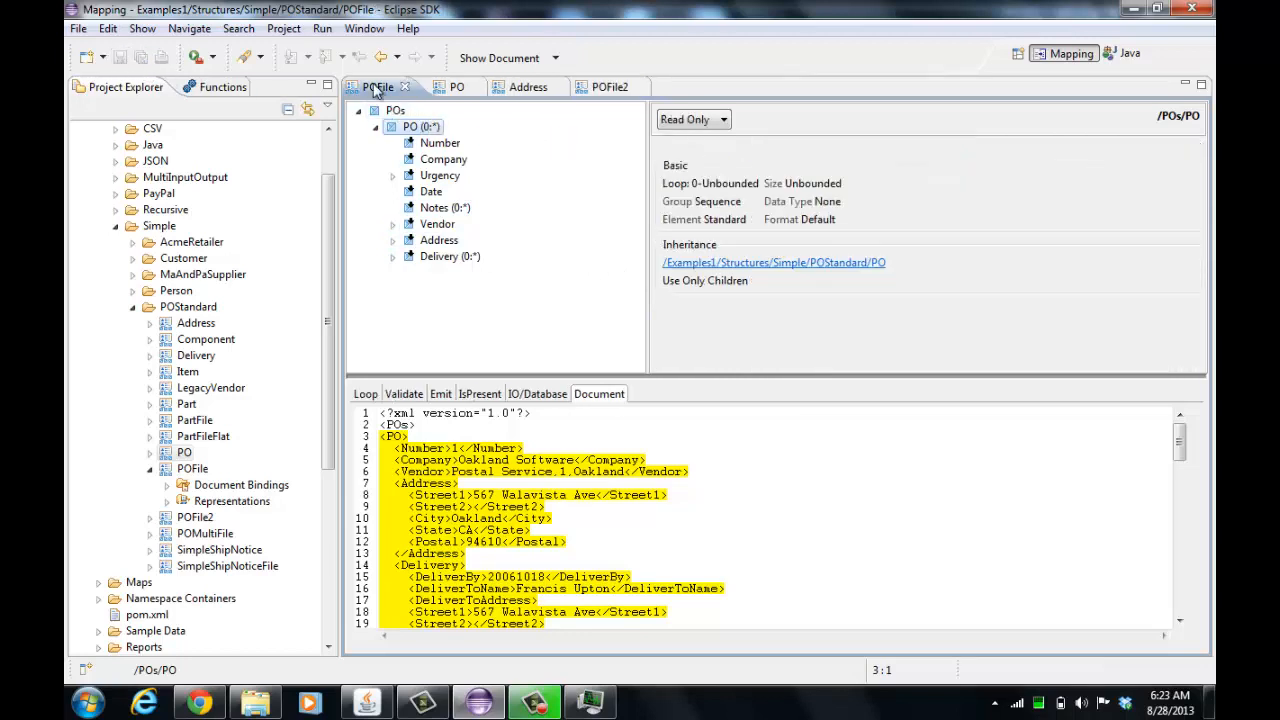
click(603, 88)
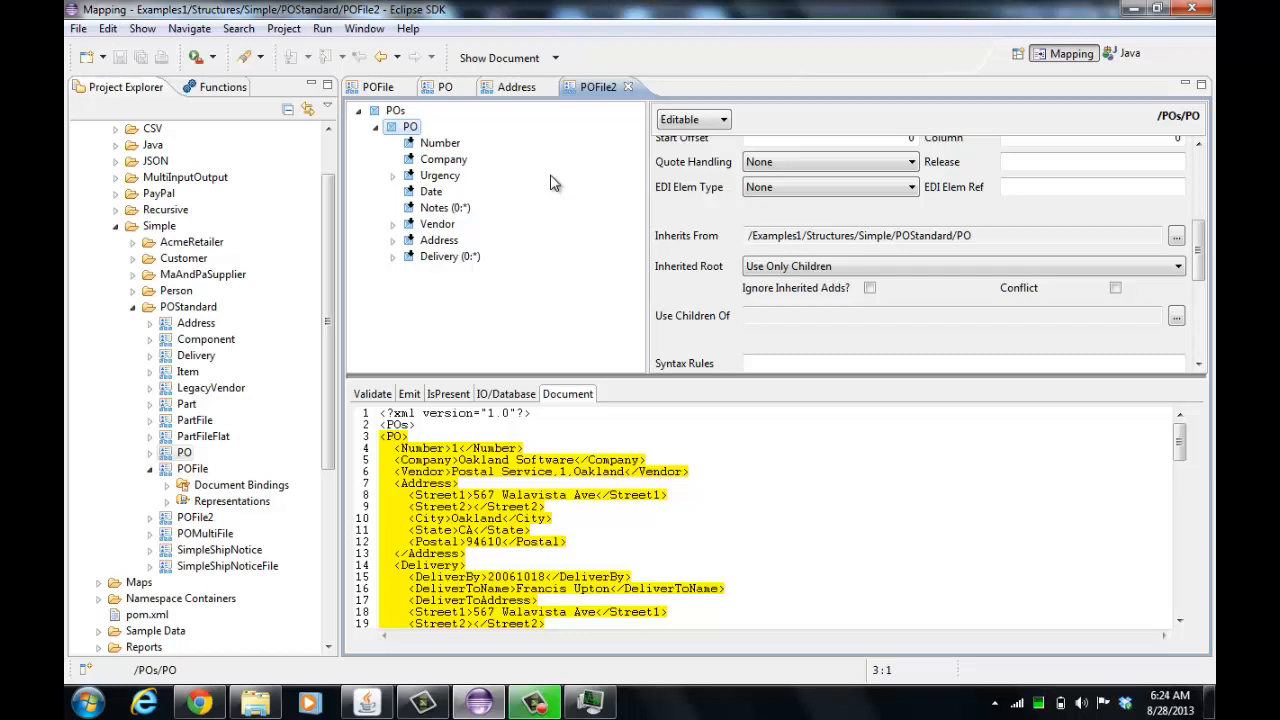
Create a new standard map named pomap1 in the Examples1 Maps folder
click(133, 307)
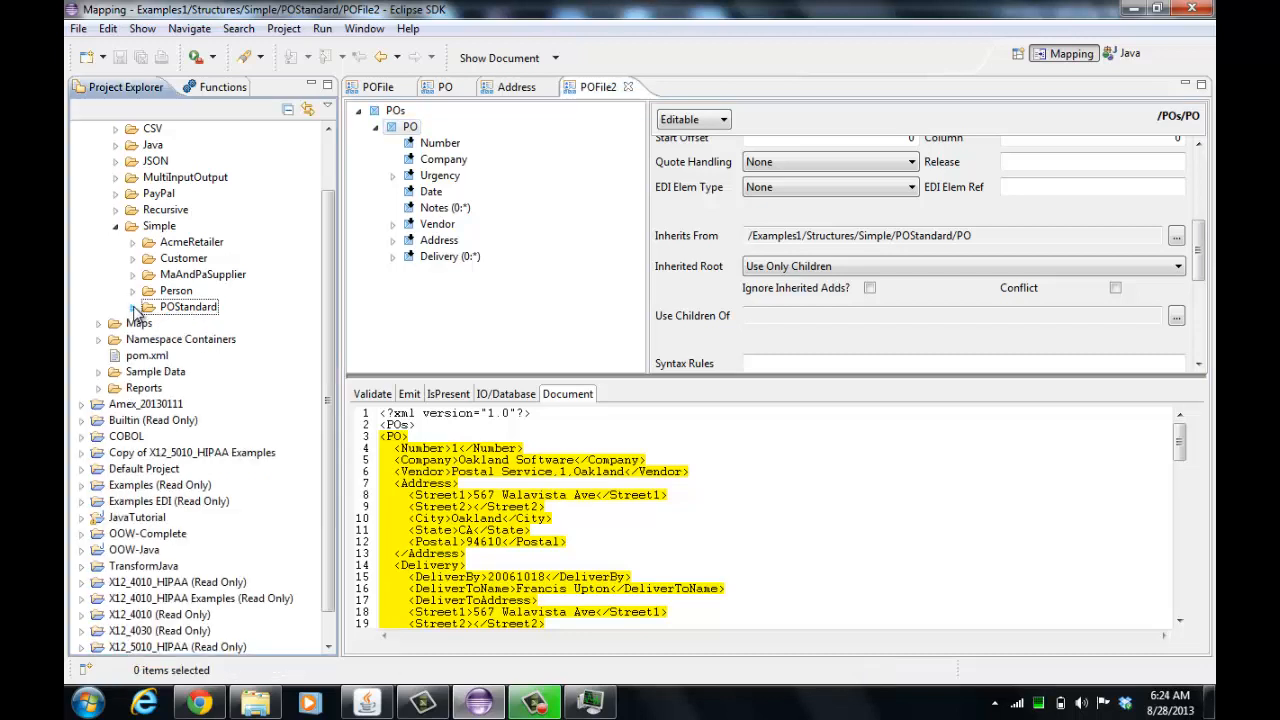
drag(329, 318, 351, 243)
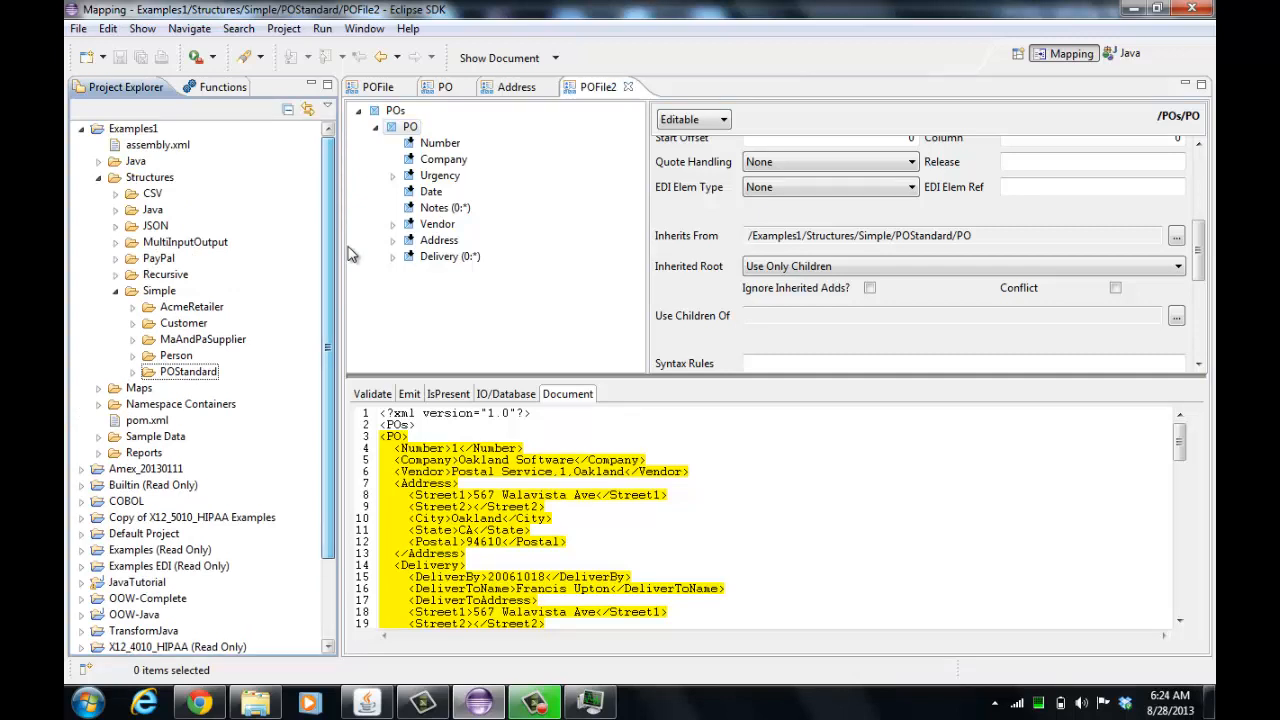
right_click(136, 390)
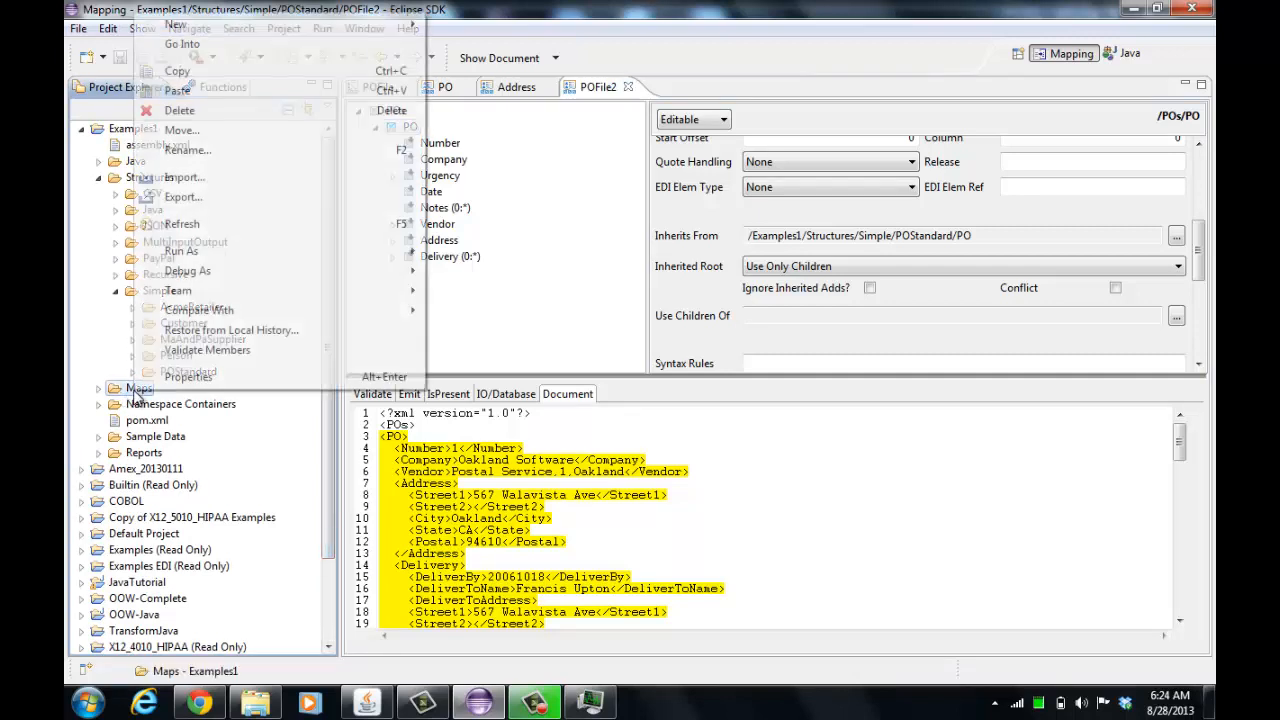
mouse_move(415, 28)
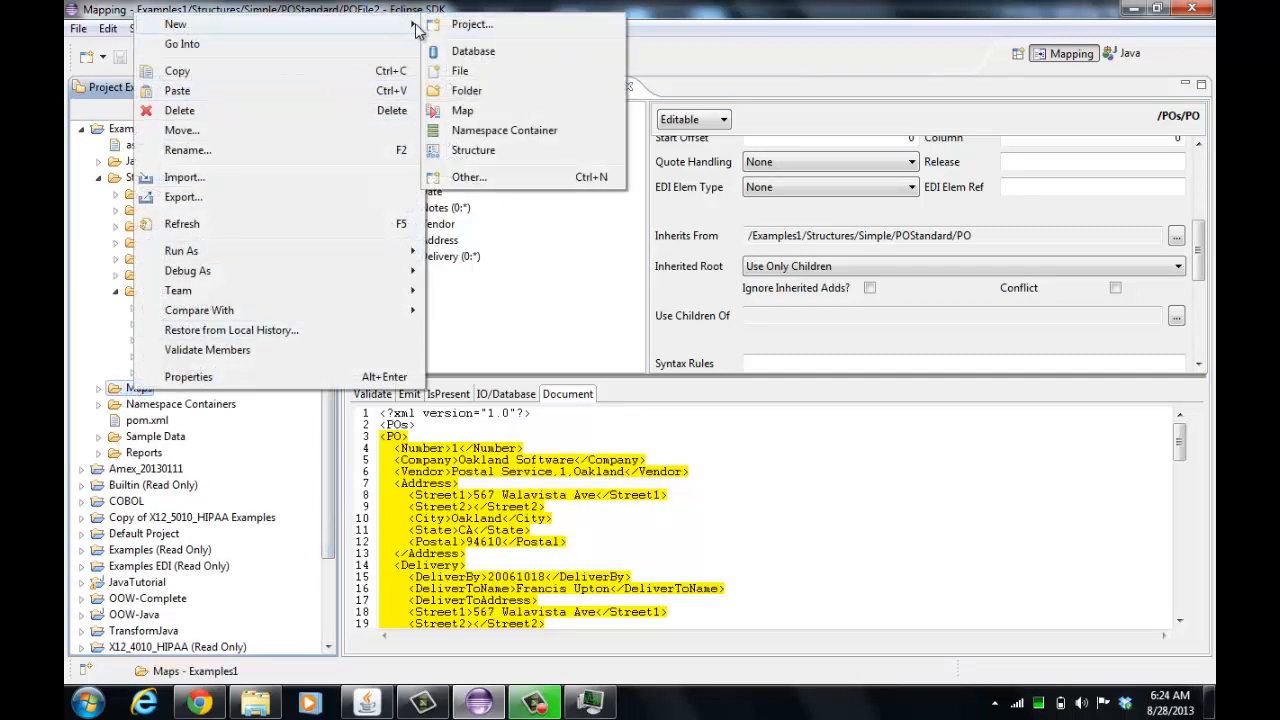
click(465, 110)
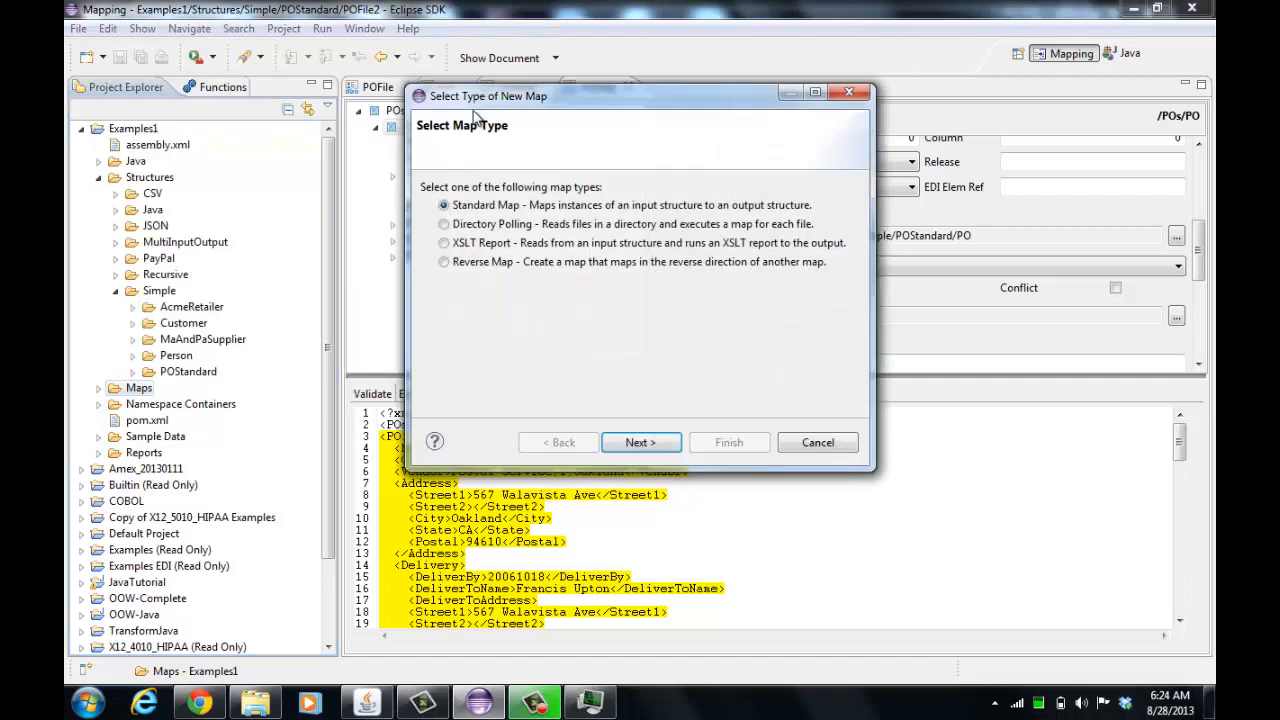
click(642, 445)
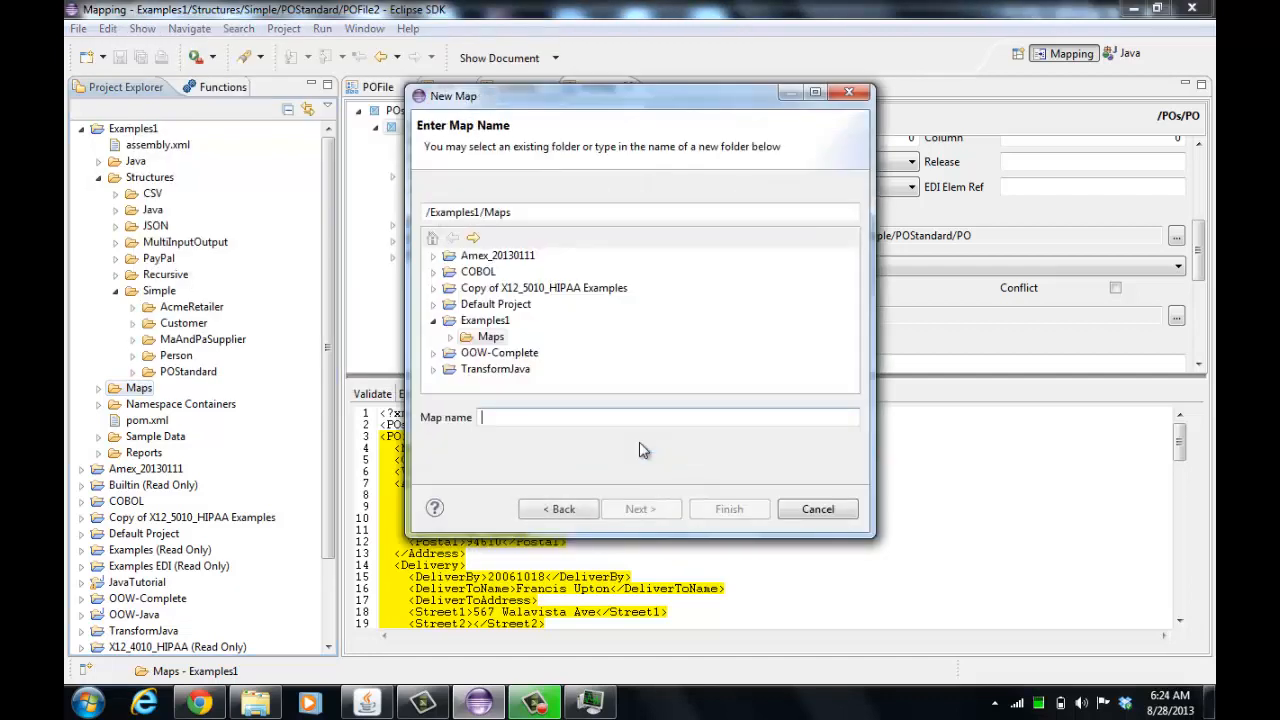
text(pom)
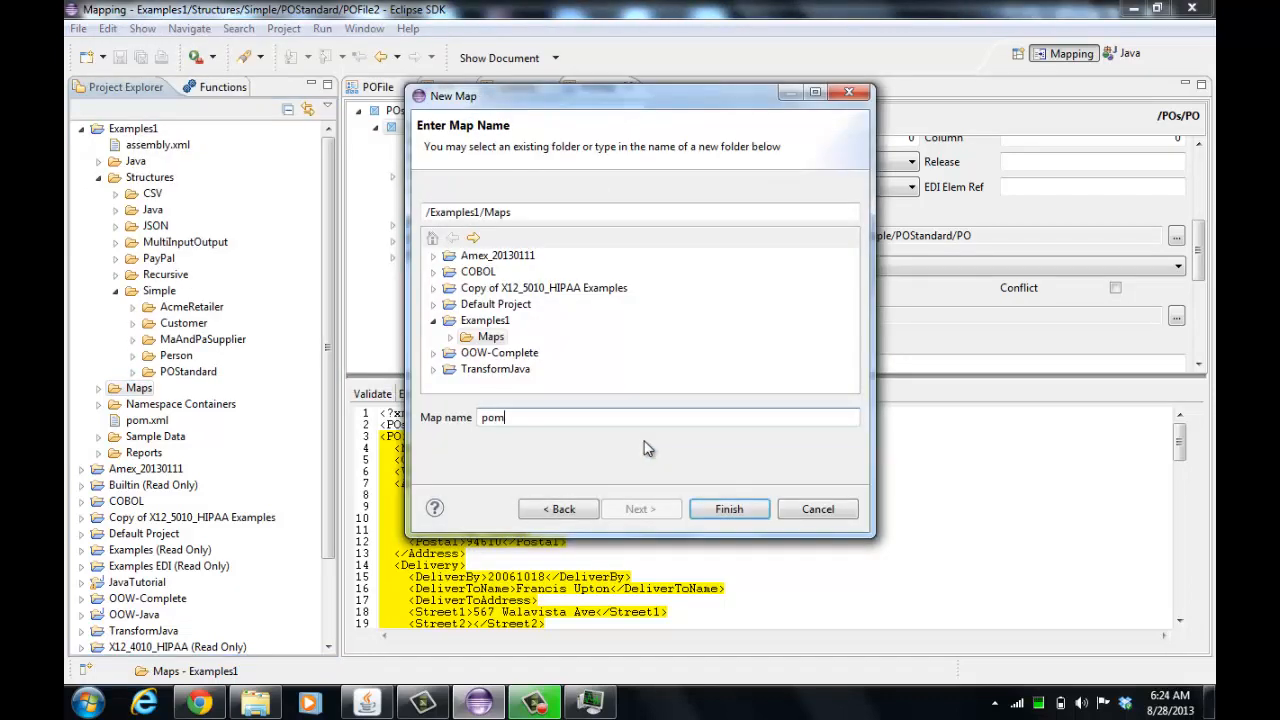
text(ap1)
key(Return)
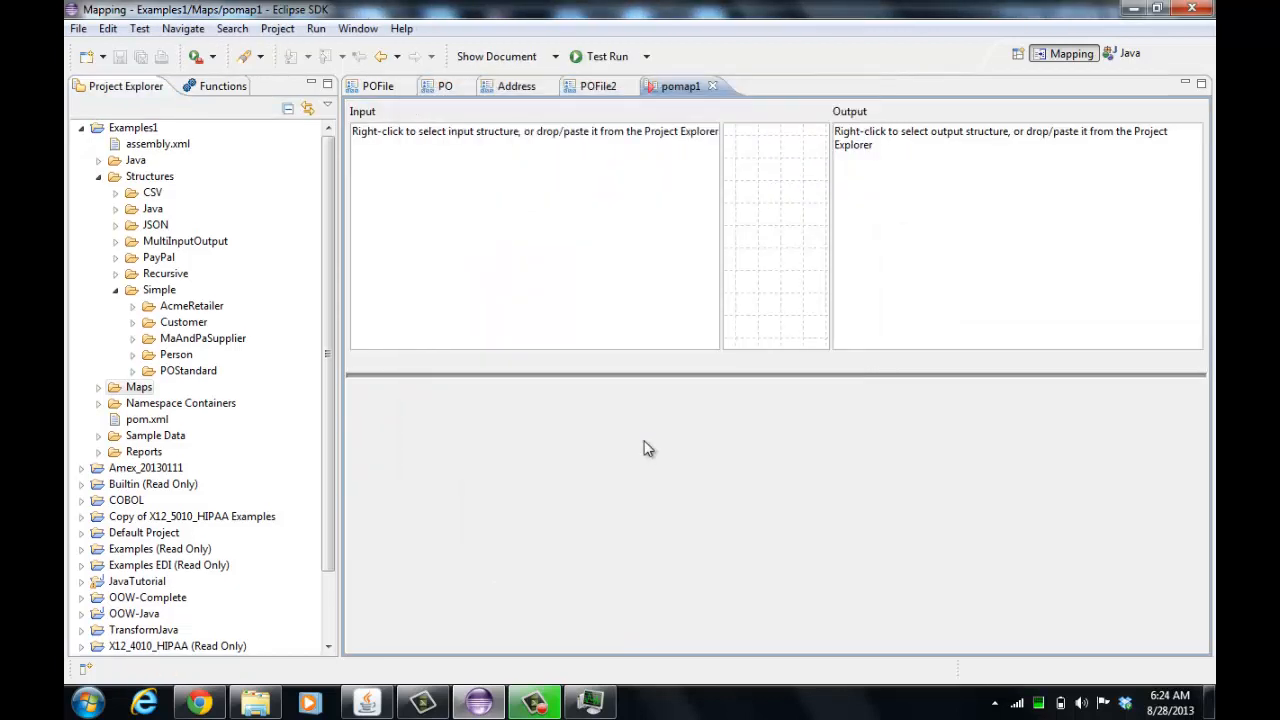
Set the POStandard POFile structure as both the input and the output structure of pomap1
click(131, 373)
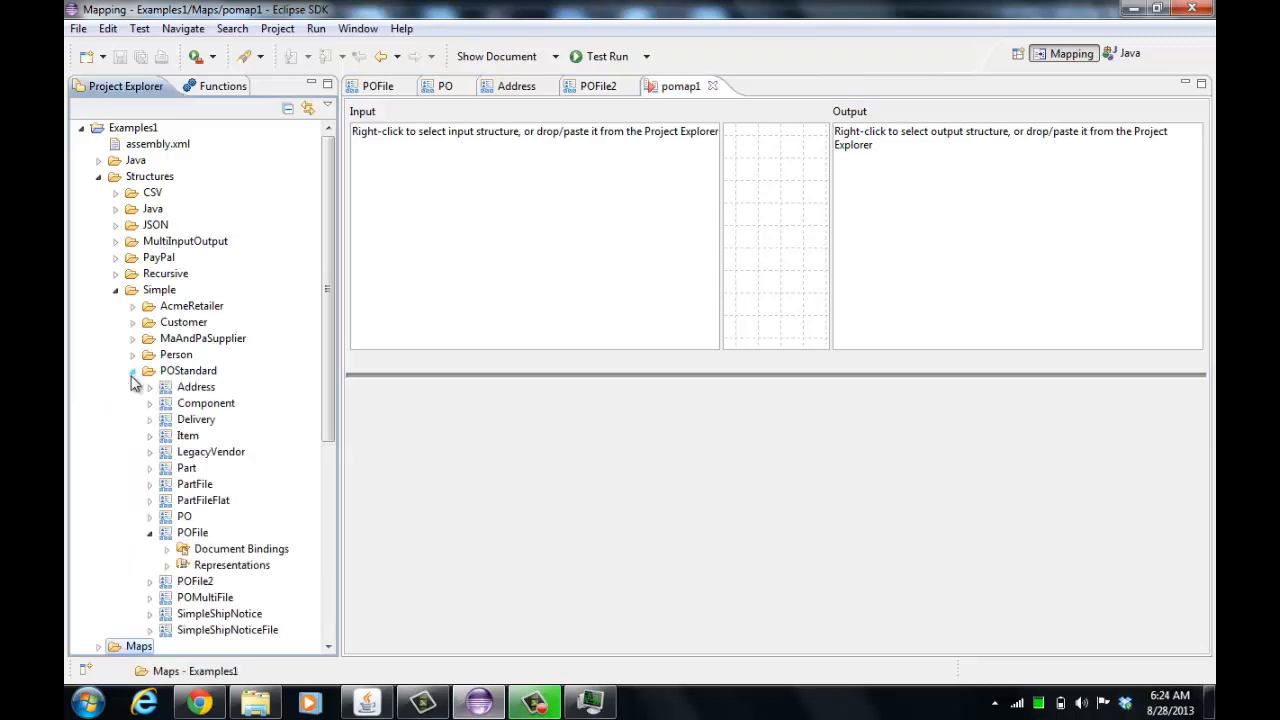
drag(180, 532, 503, 291)
drag(172, 534, 993, 255)
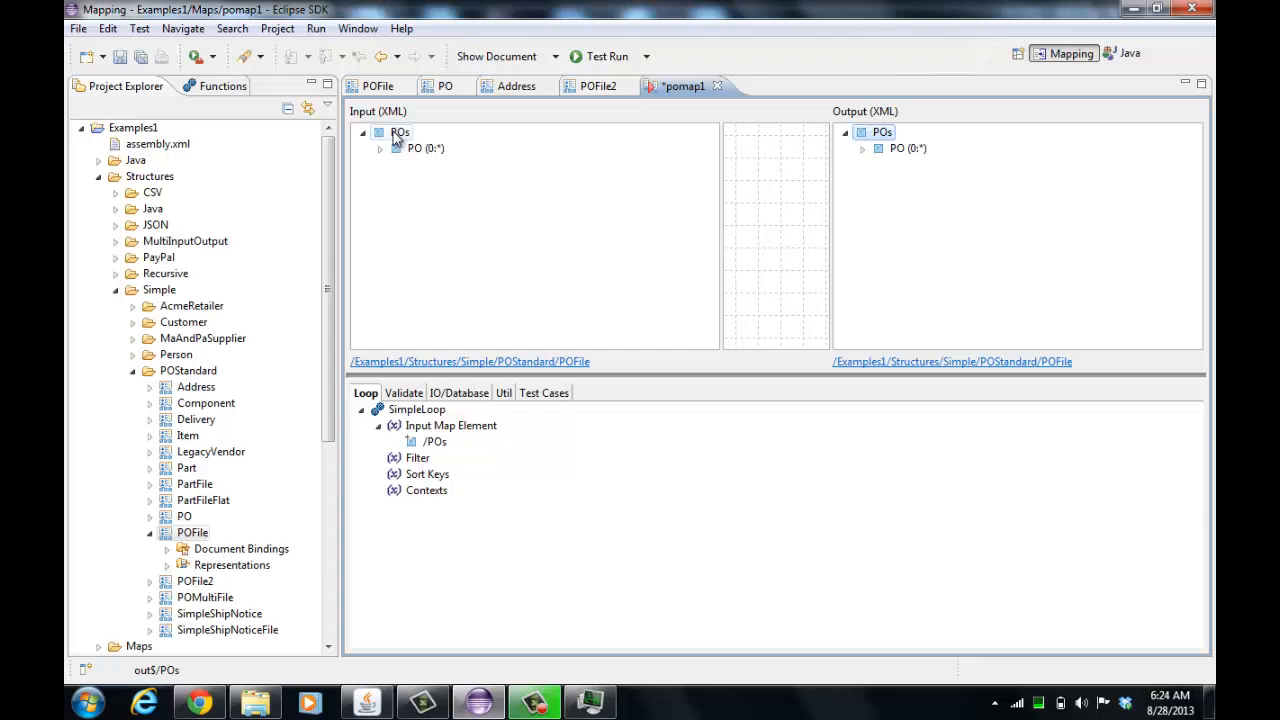
Map the input POs element onto the output POs element and expand the output PO
drag(398, 136, 888, 136)
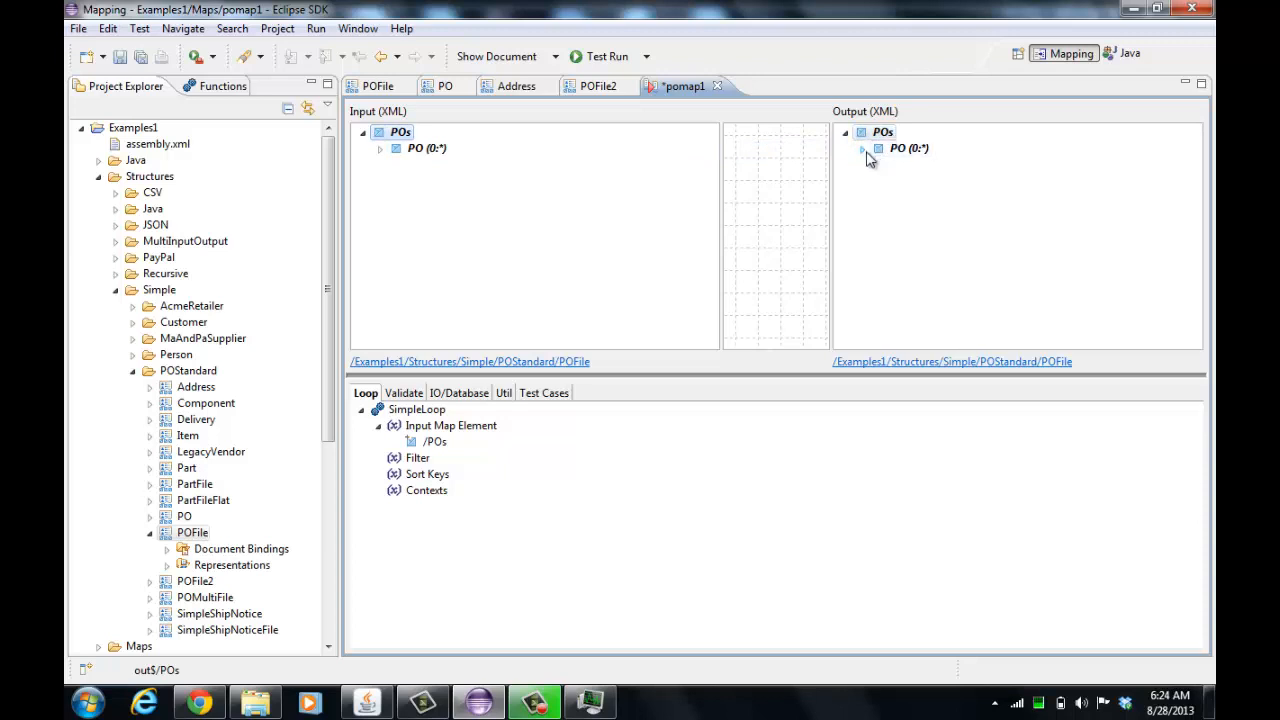
click(862, 149)
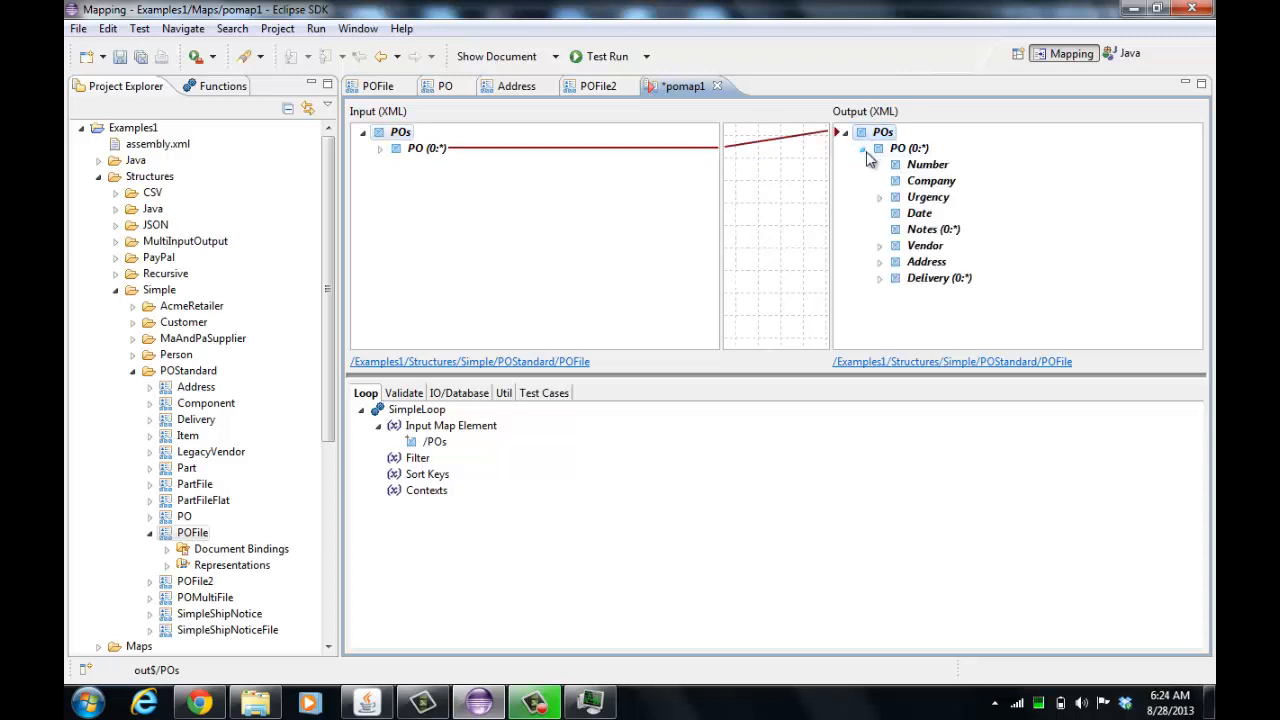
Test run pomap1, close the output, and save the map
click(597, 57)
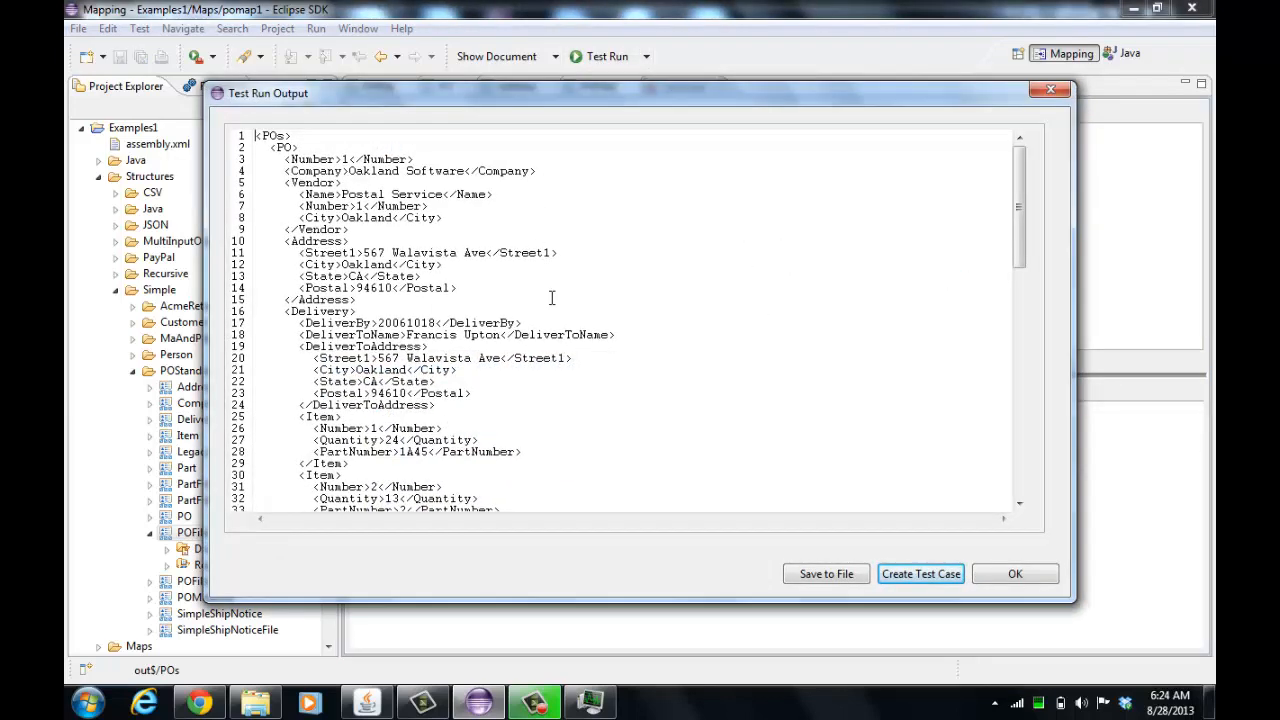
click(1043, 582)
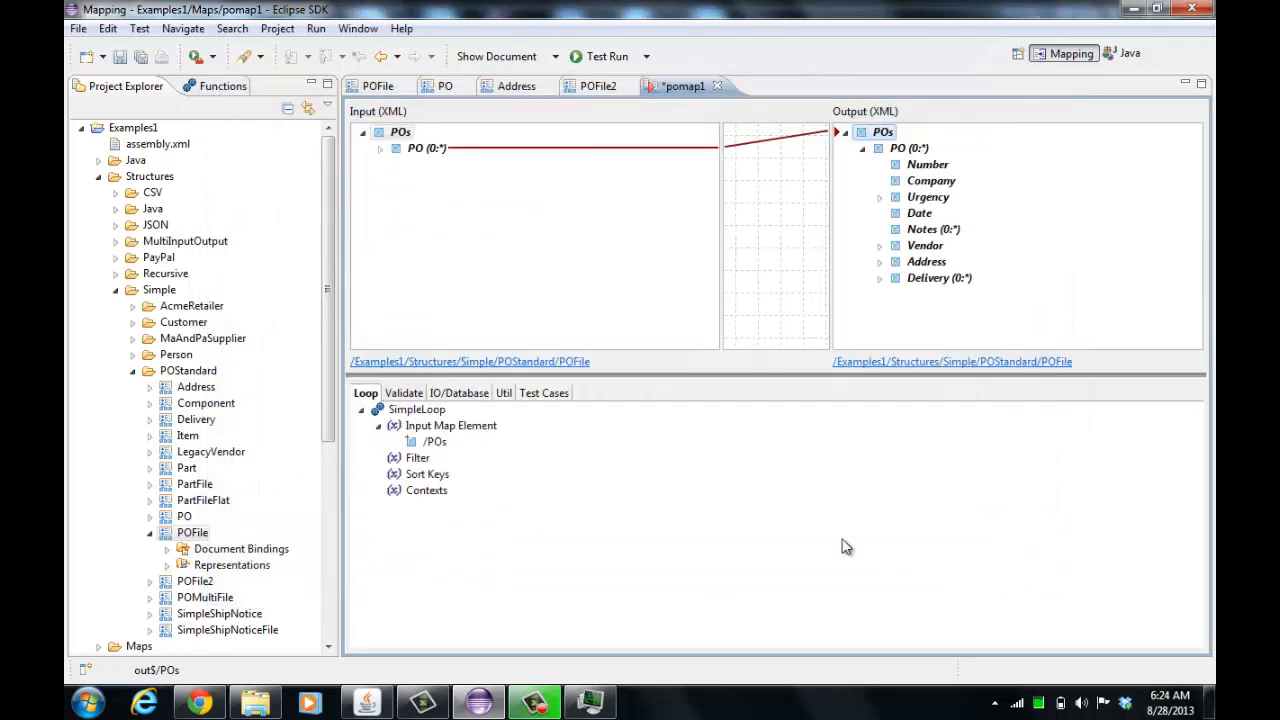
click(380, 148)
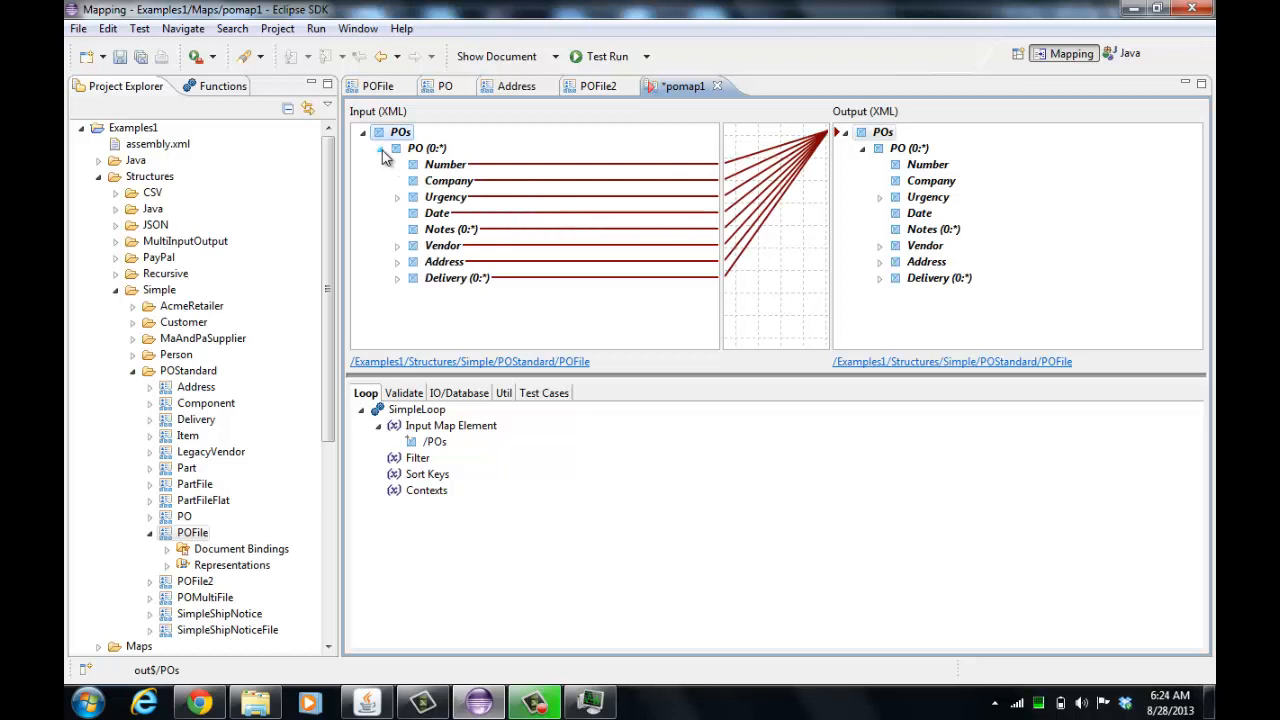
click(119, 57)
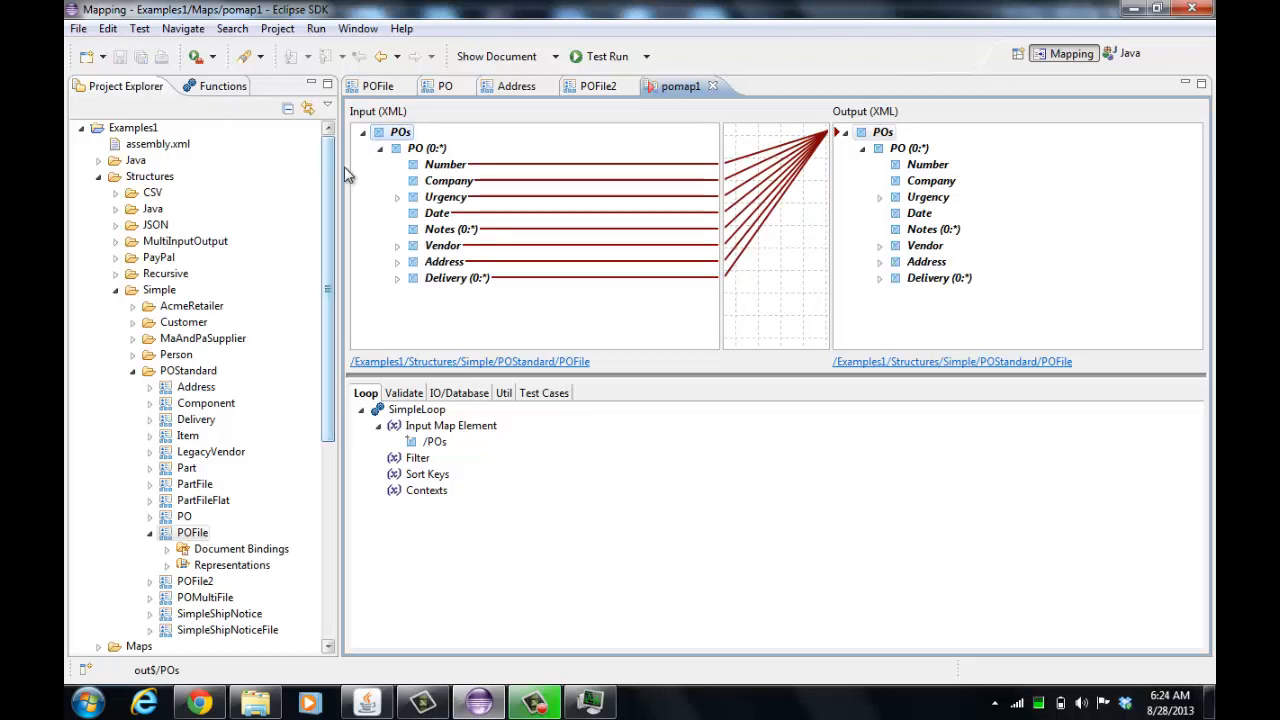
Examine the Company element's properties and sample document in the POFile structure
click(383, 88)
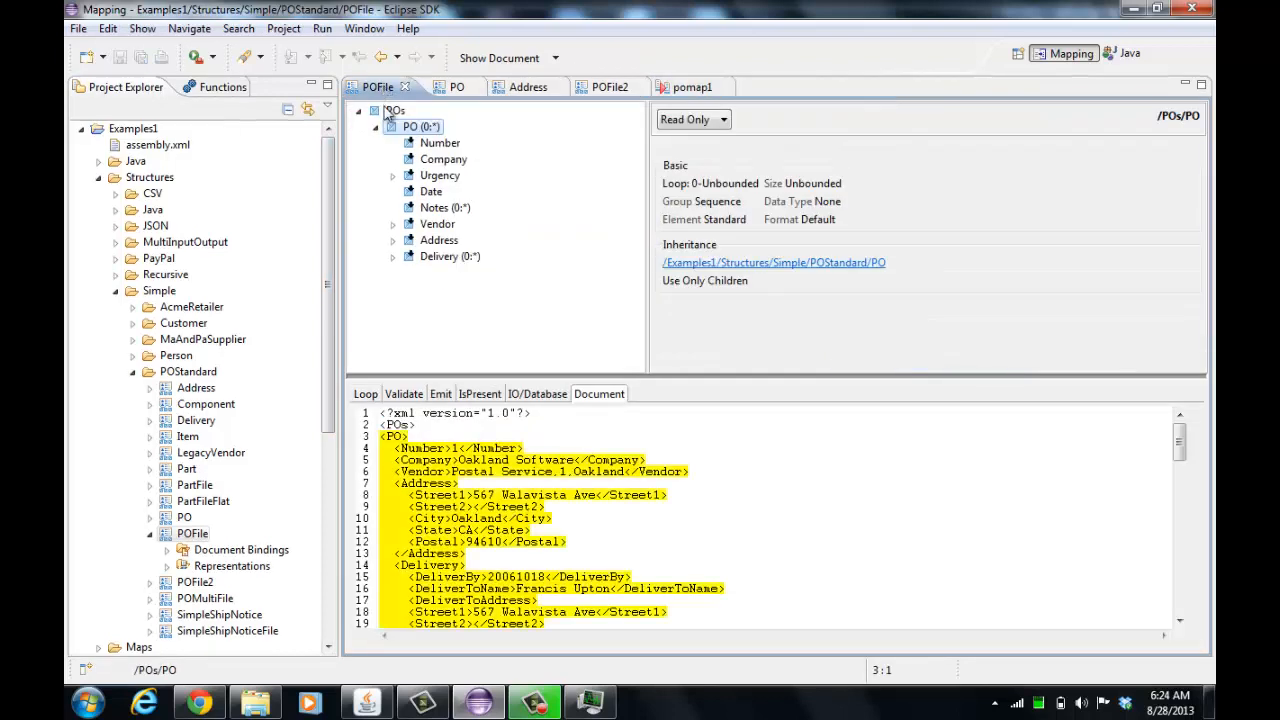
click(443, 160)
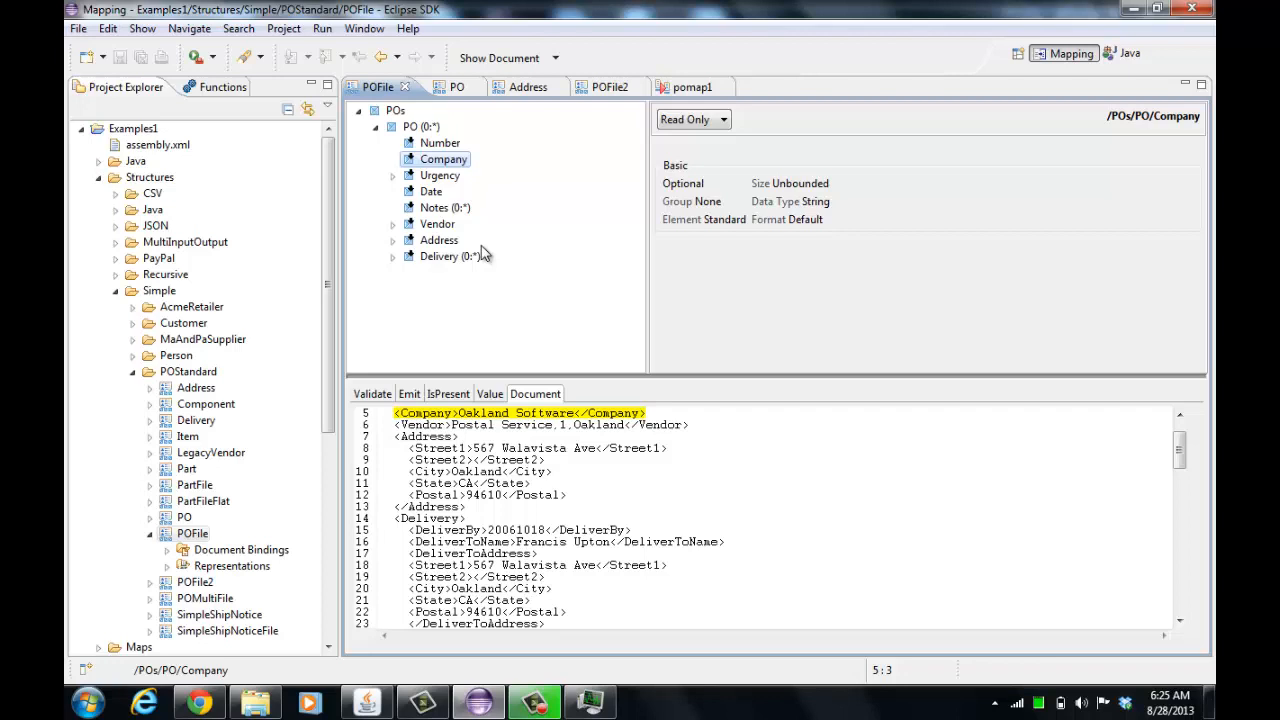
click(152, 536)
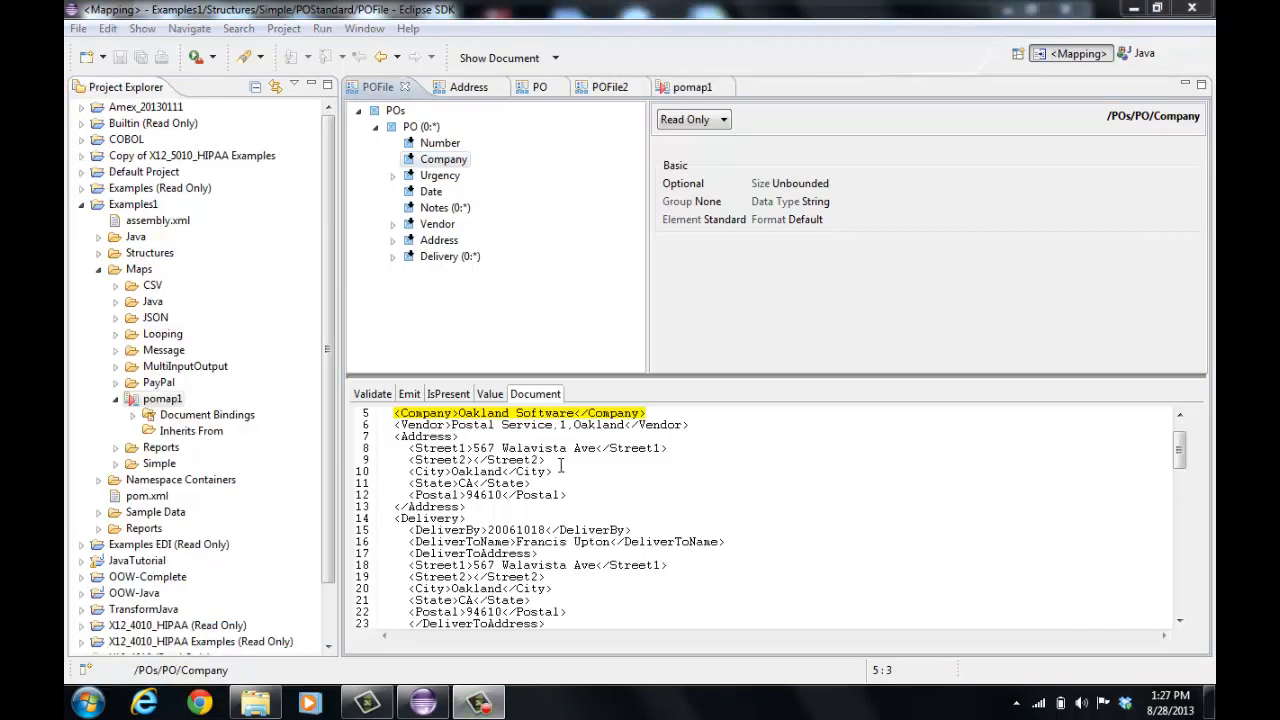
Create a new structure named CustomPOFile in Examples1/Structures that inherits from the POStandard POFile structure
right_click(114, 206)
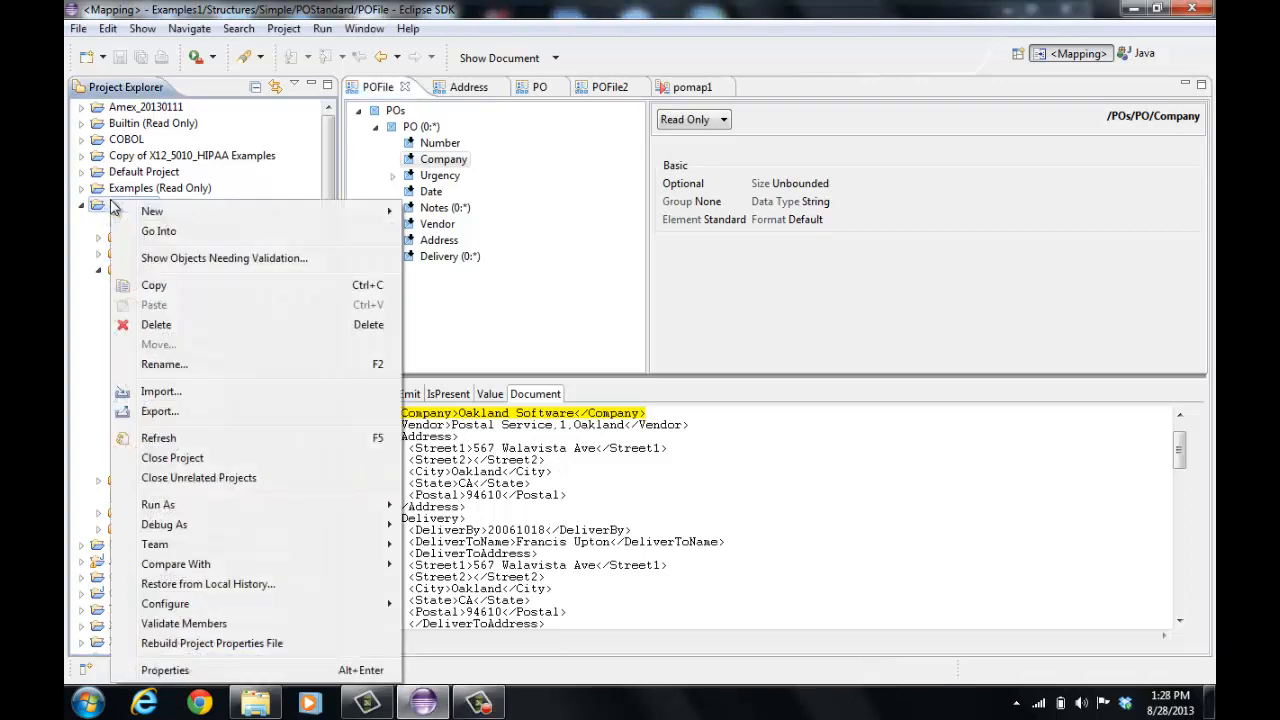
mouse_move(168, 212)
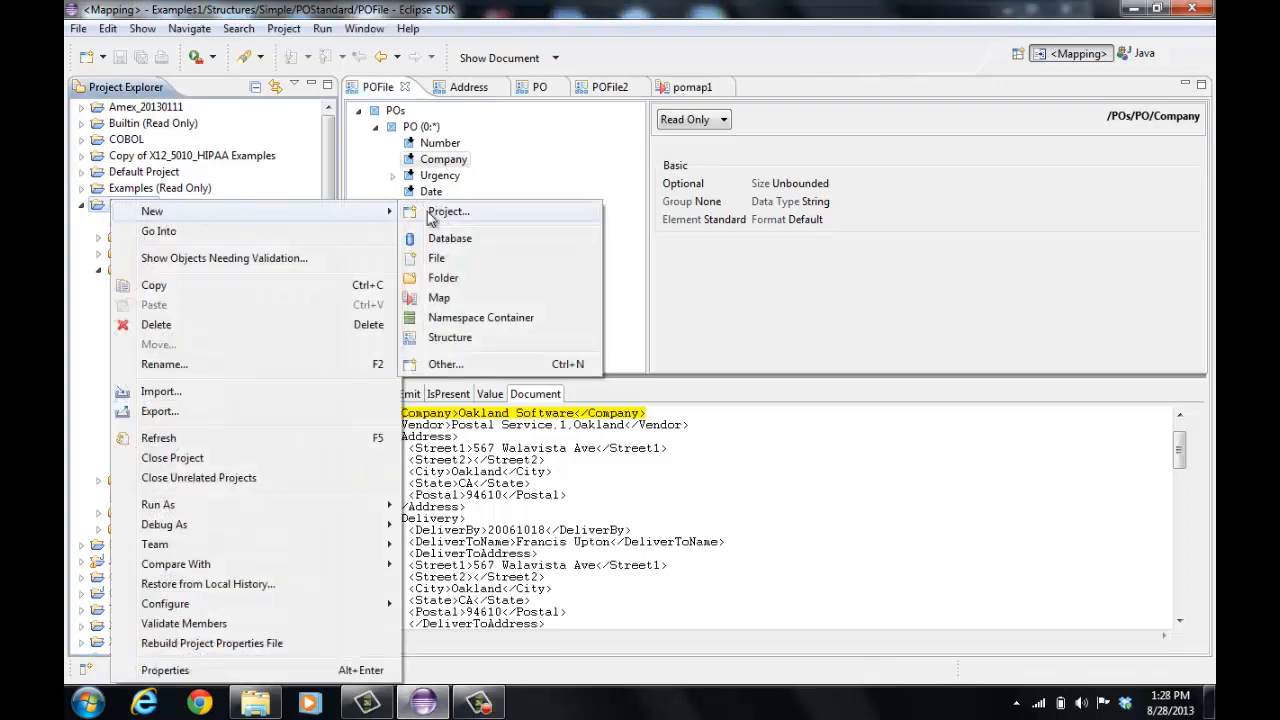
click(455, 337)
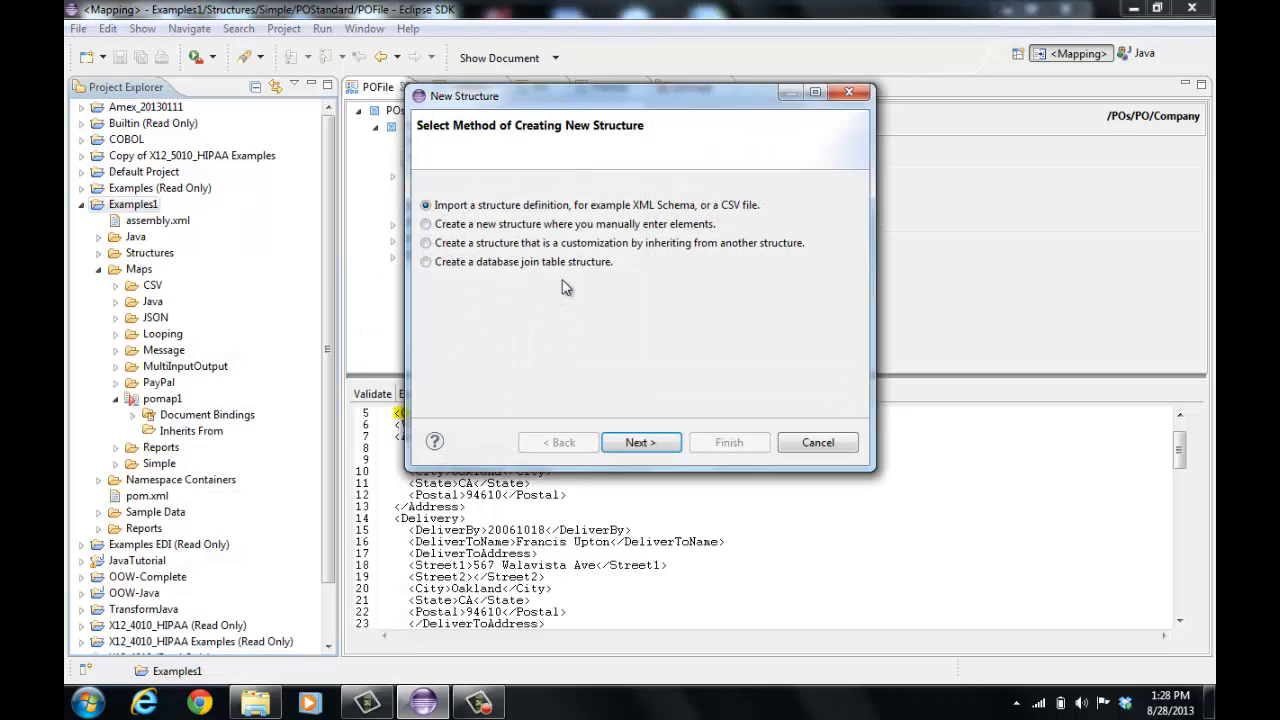
click(610, 245)
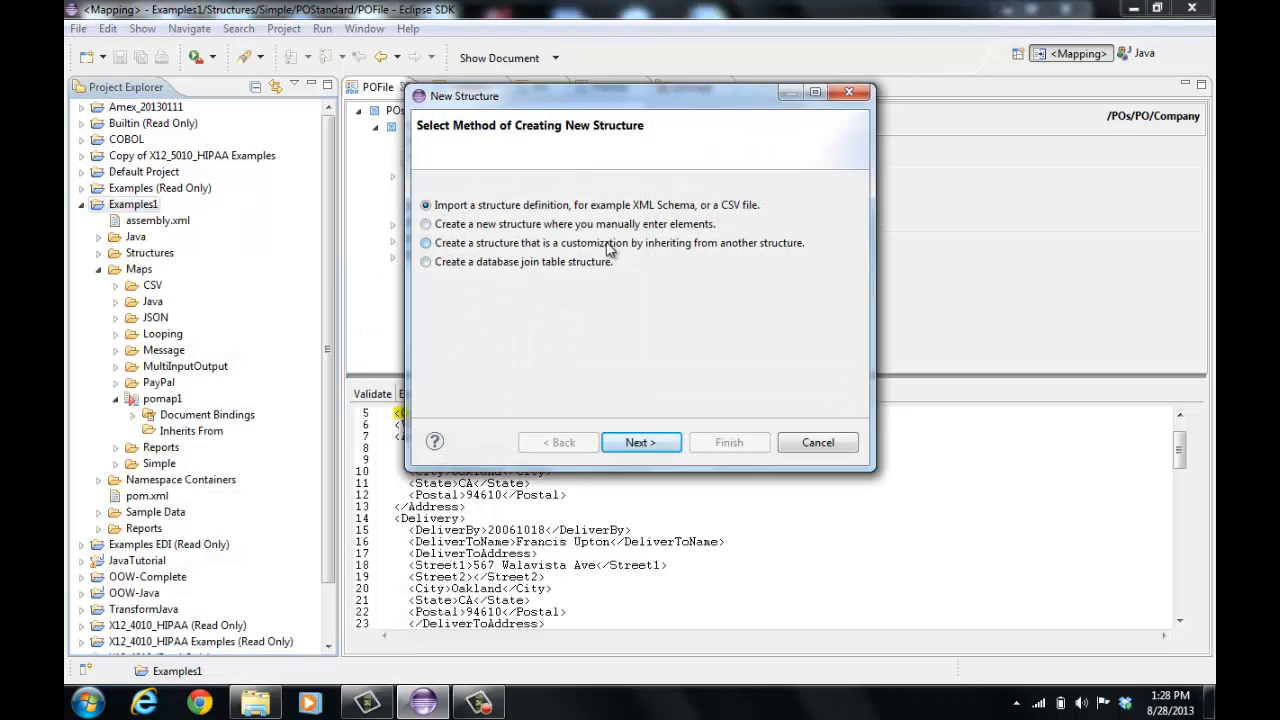
click(663, 437)
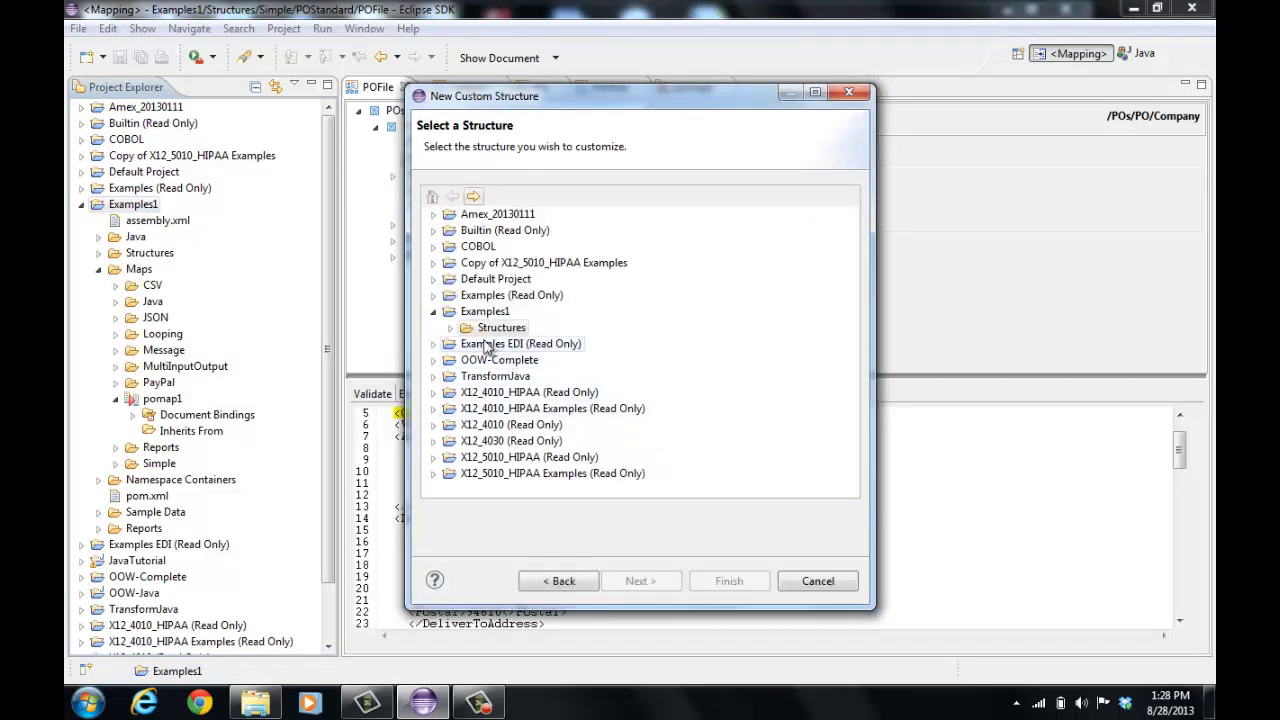
click(452, 329)
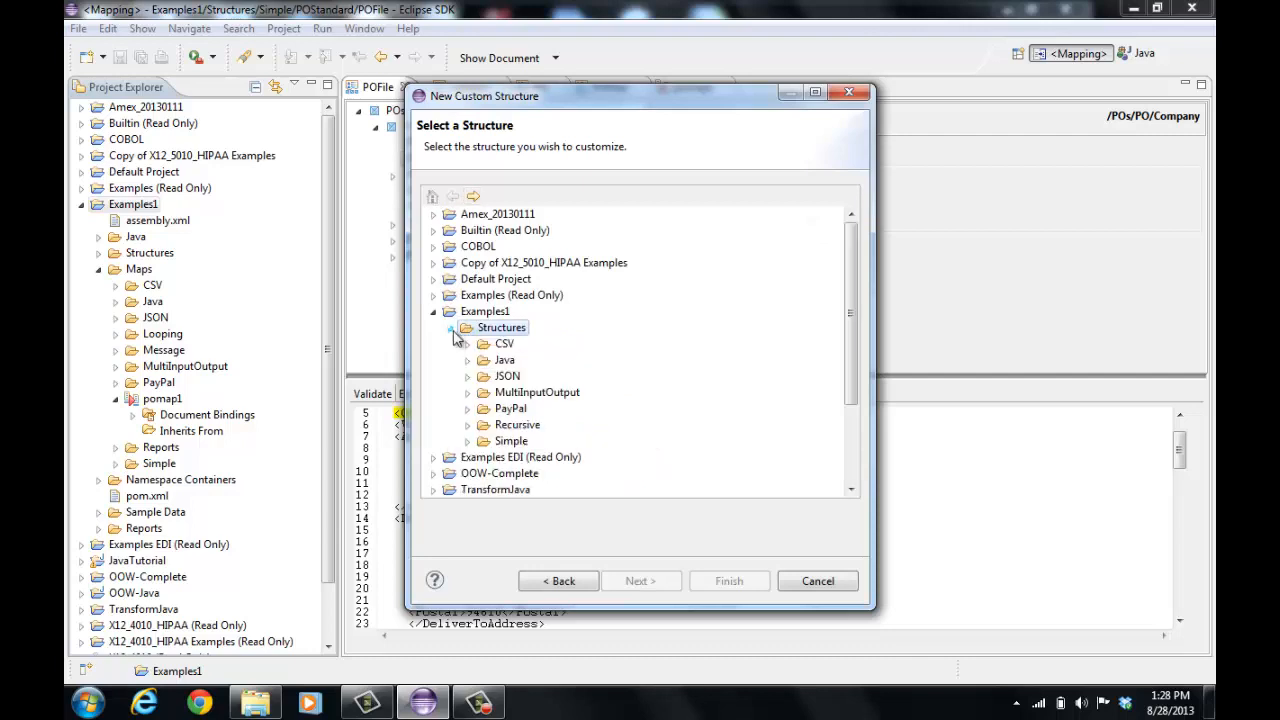
click(472, 443)
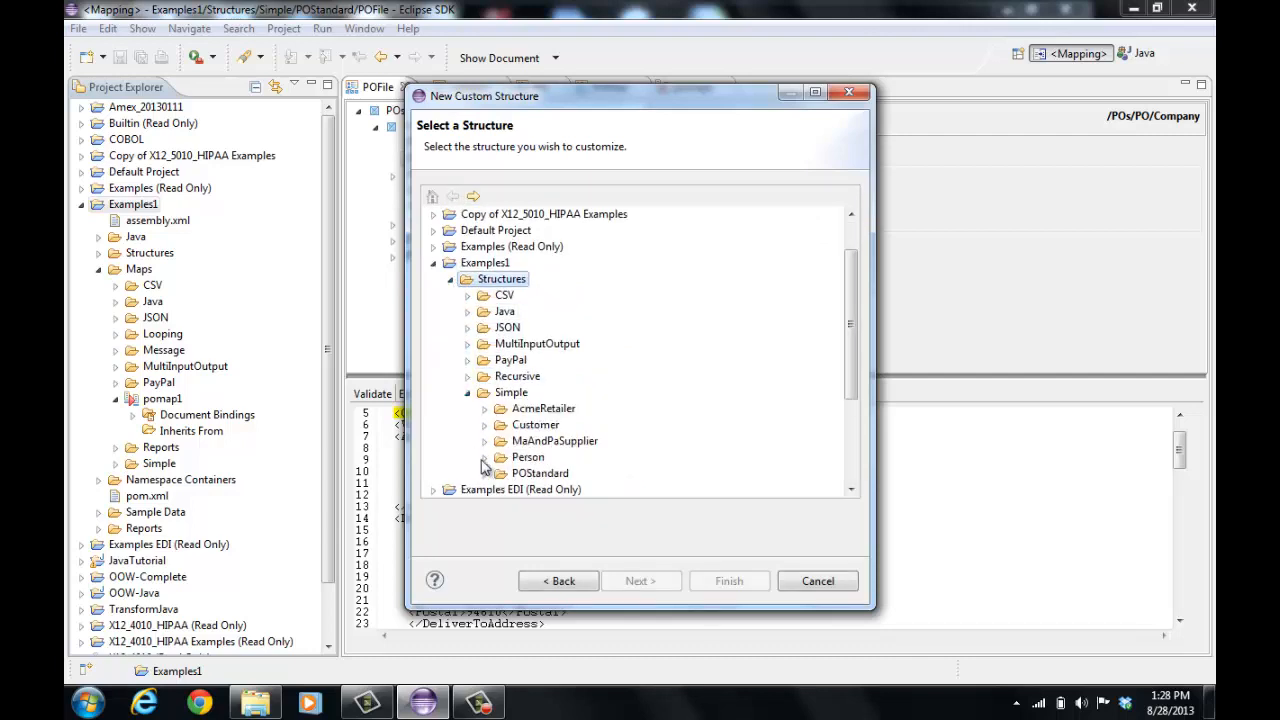
click(485, 476)
click(588, 410)
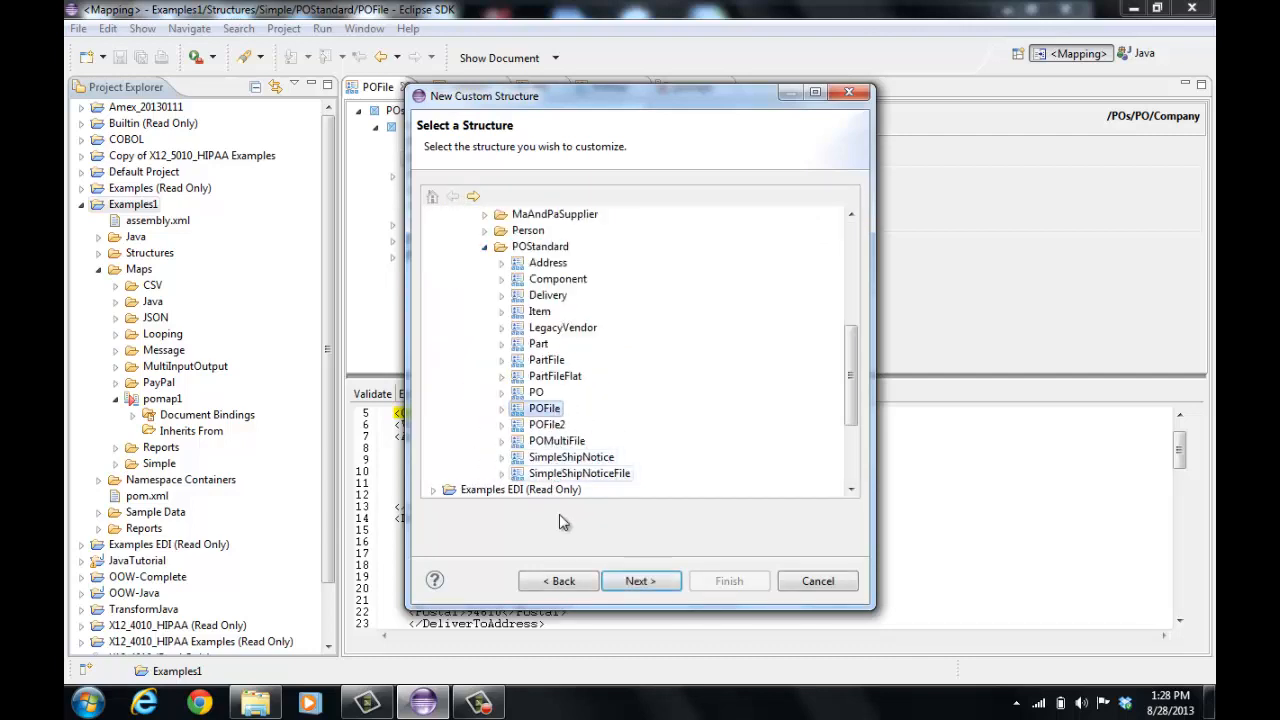
click(645, 583)
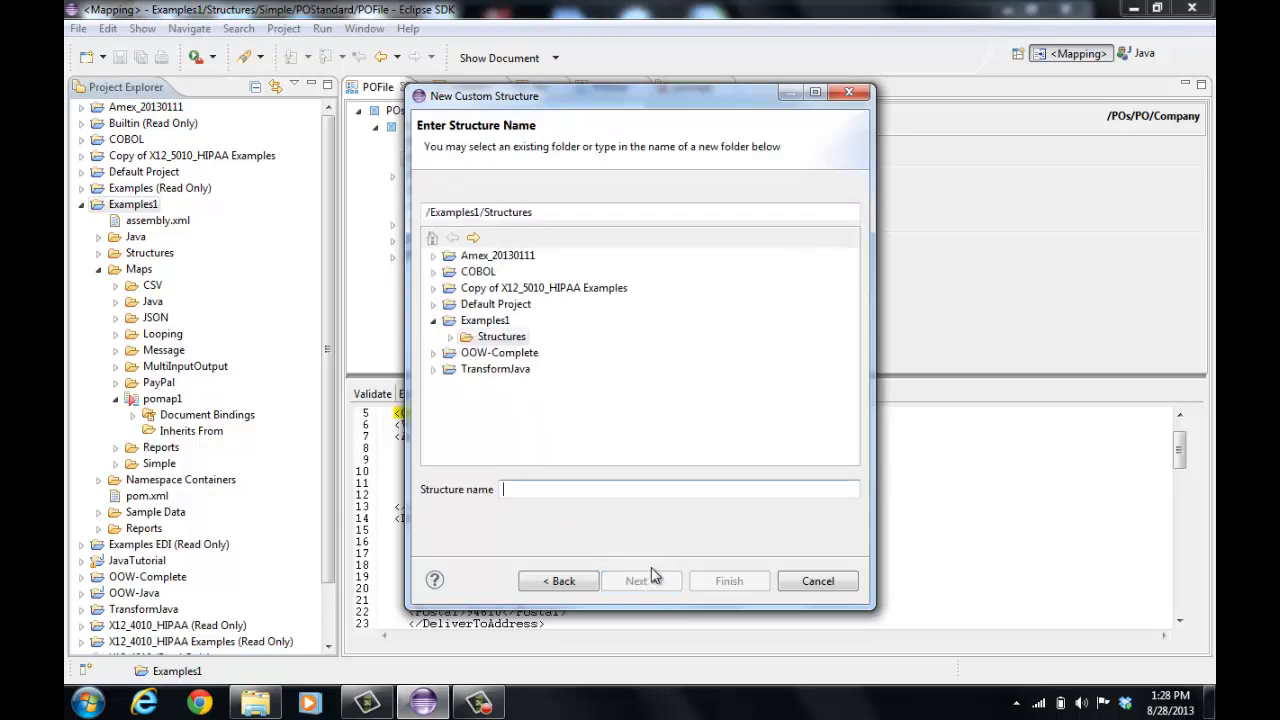
text(CustomPO)
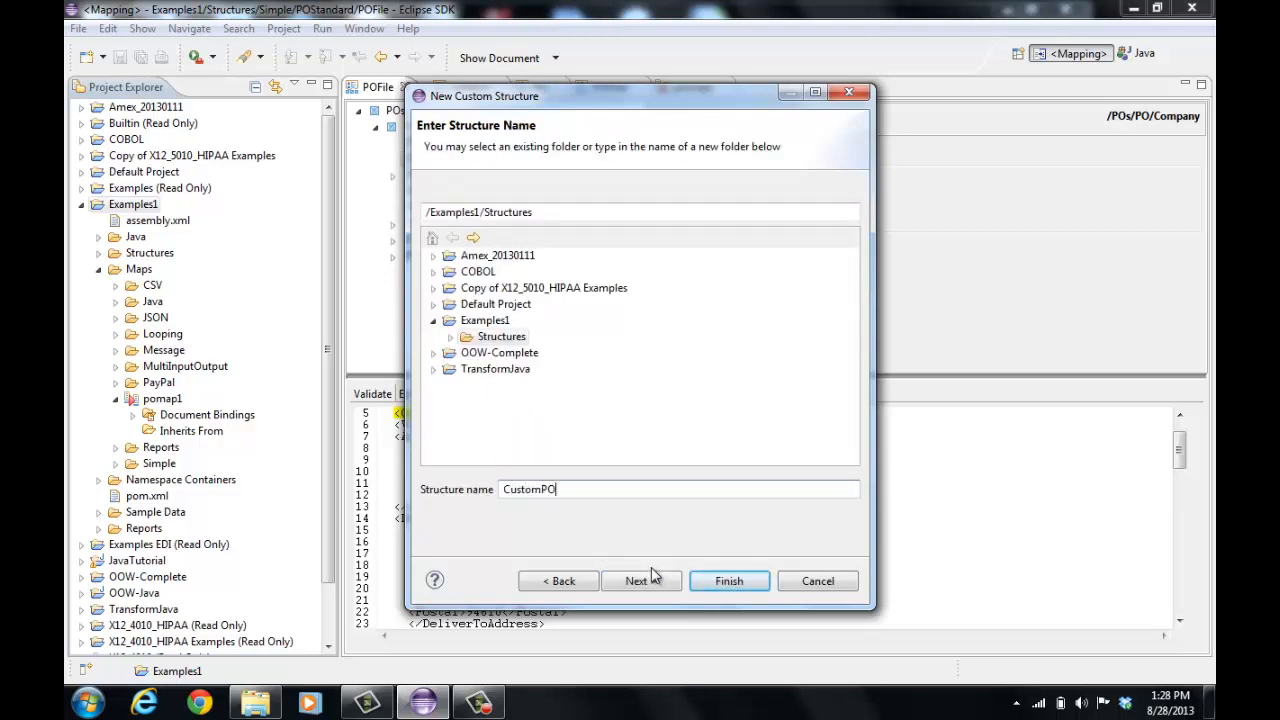
text(File)
click(710, 580)
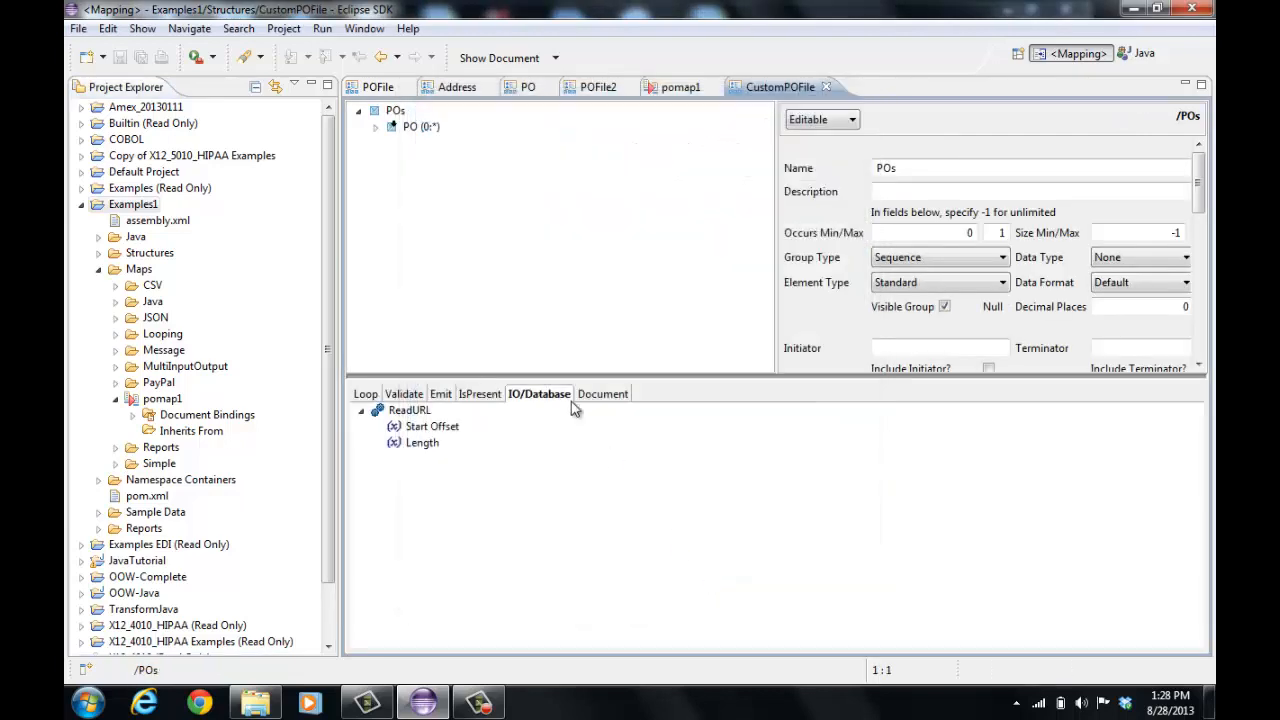
Attach Sample Data/Simple/POStandard/POFile/POs.xml as the sample document for CustomPOFile
click(376, 128)
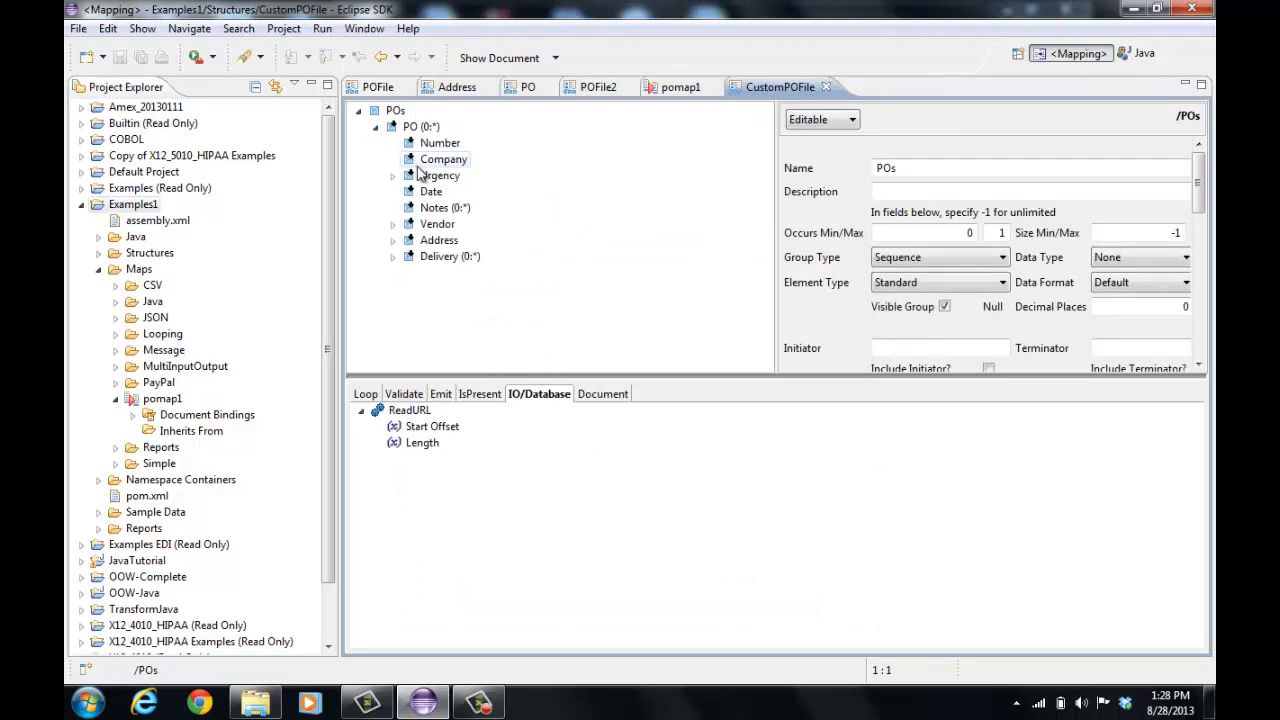
click(523, 60)
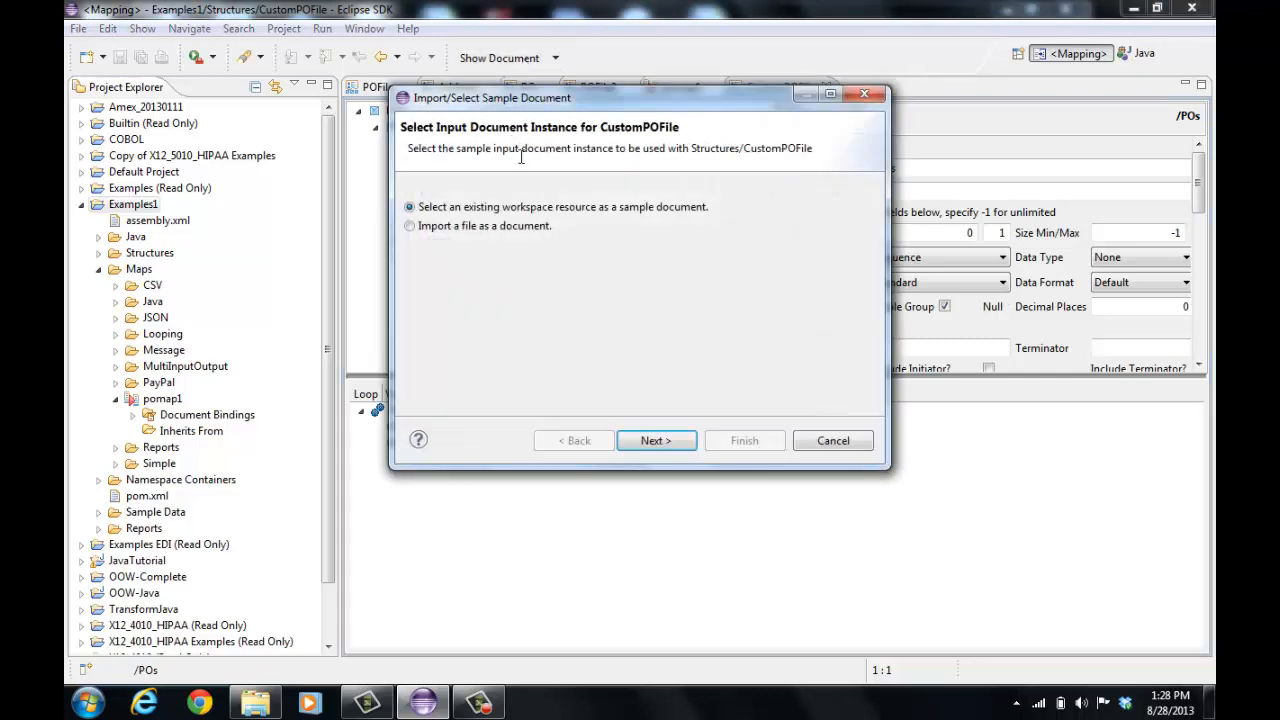
click(676, 441)
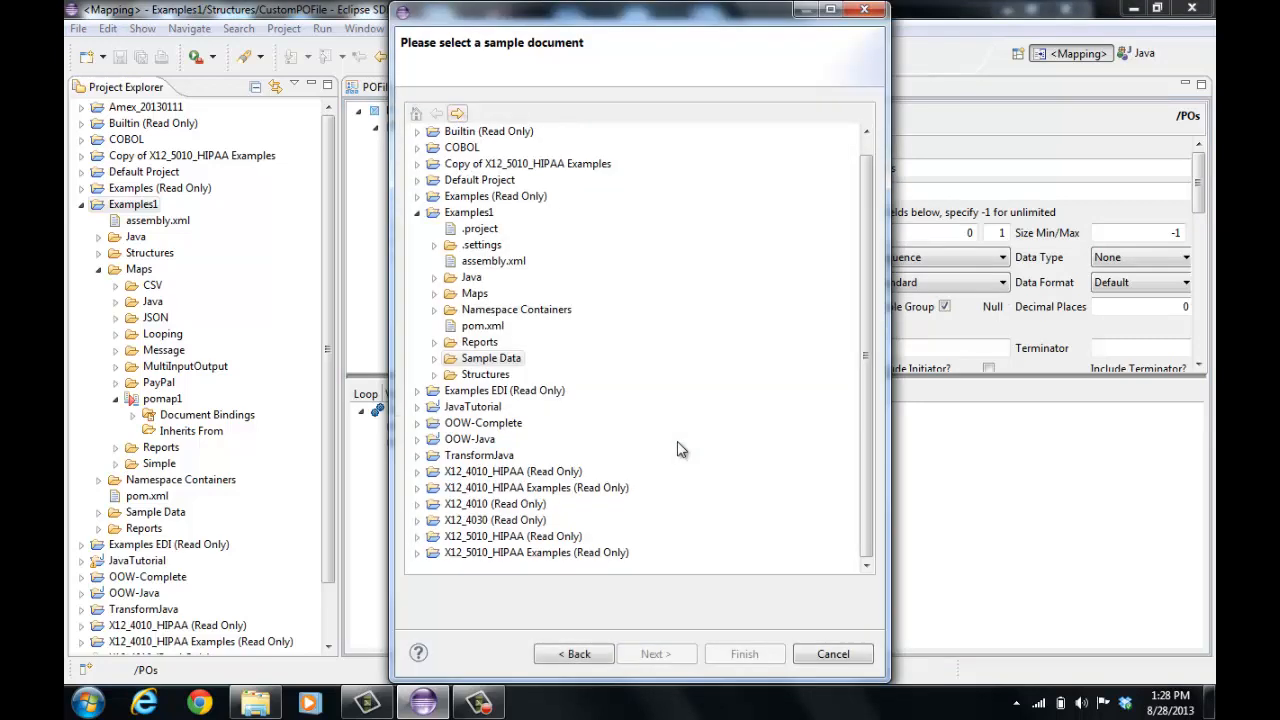
click(434, 358)
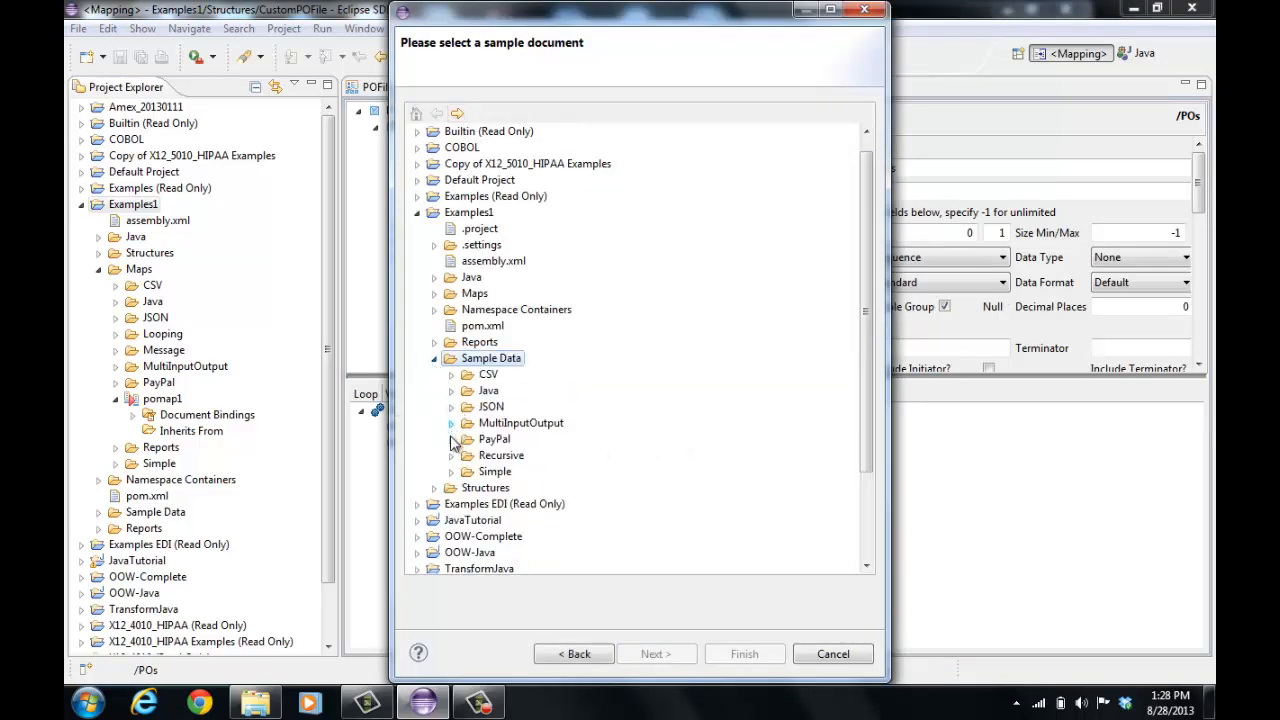
click(451, 471)
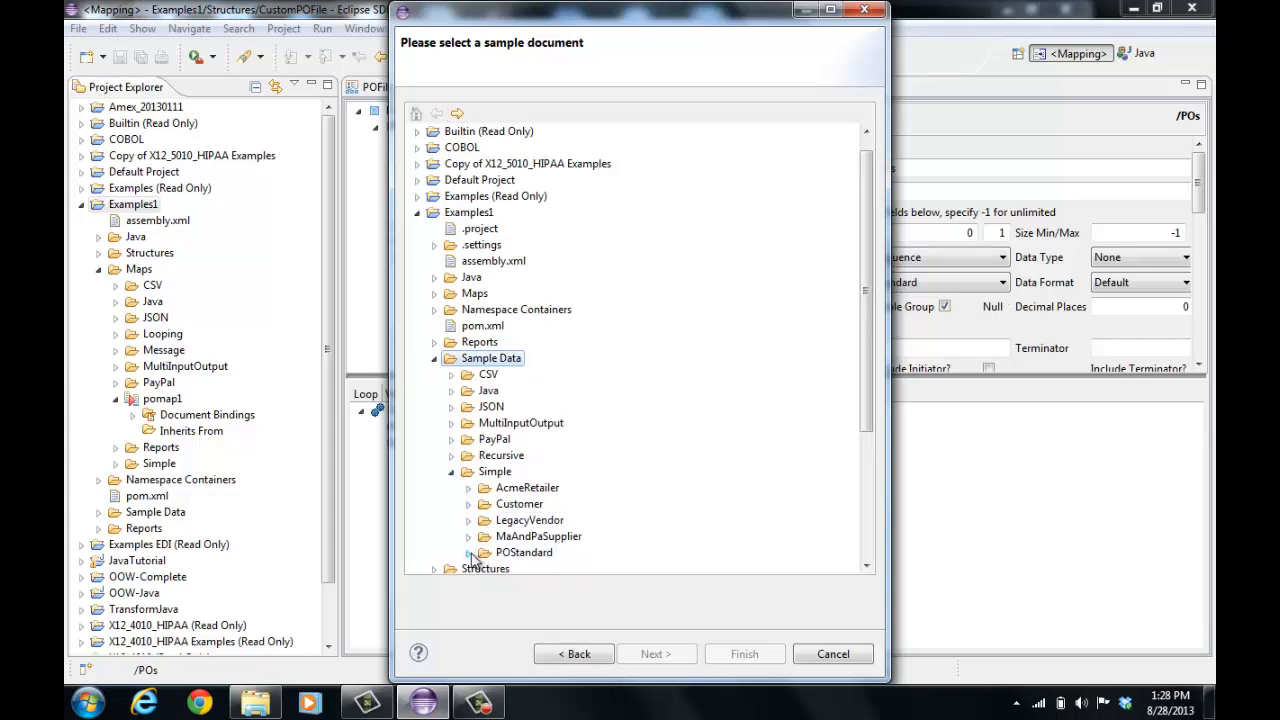
click(468, 552)
click(485, 552)
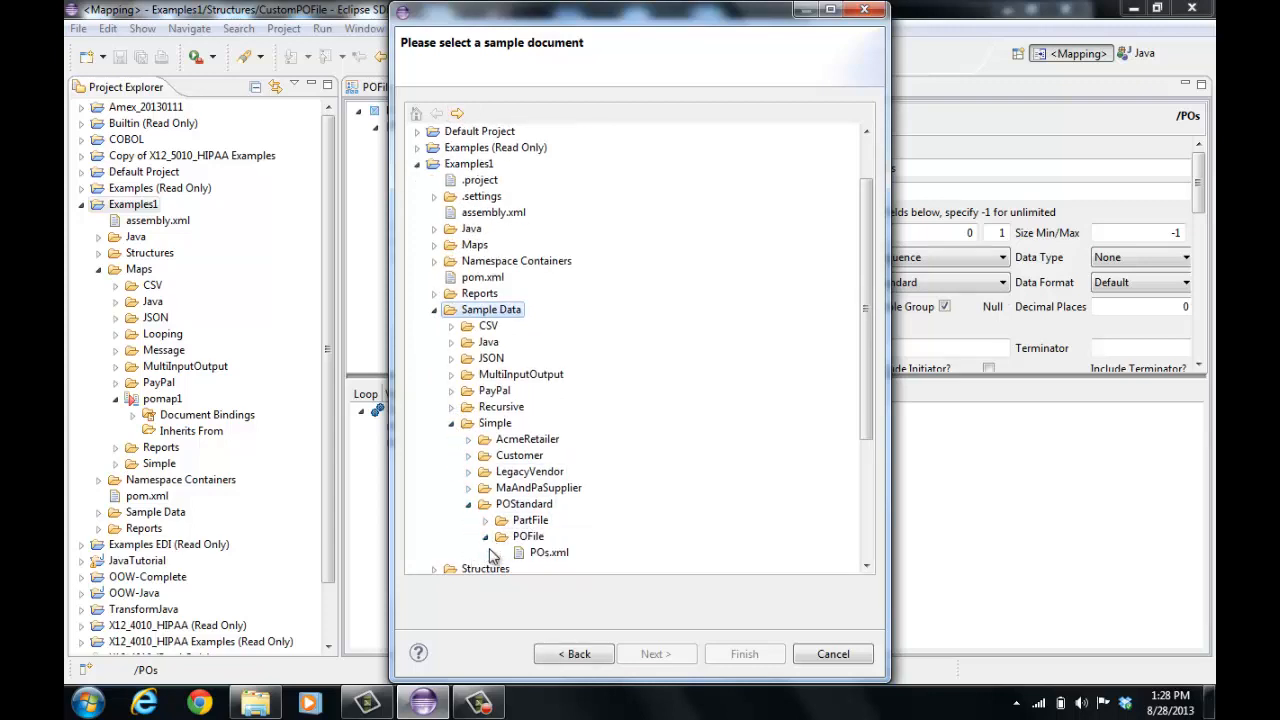
click(548, 552)
click(740, 654)
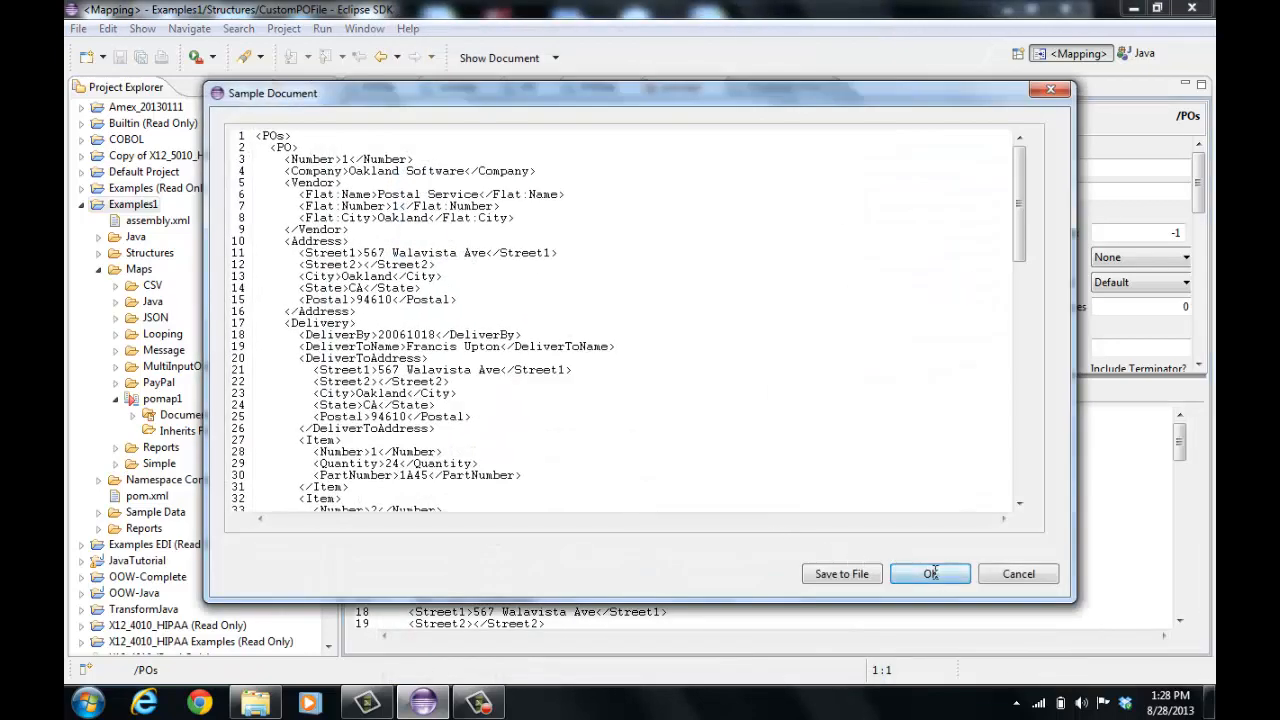
click(932, 574)
Set the Company element's maximum size to 10 in CustomPOFile and save the structure
click(453, 163)
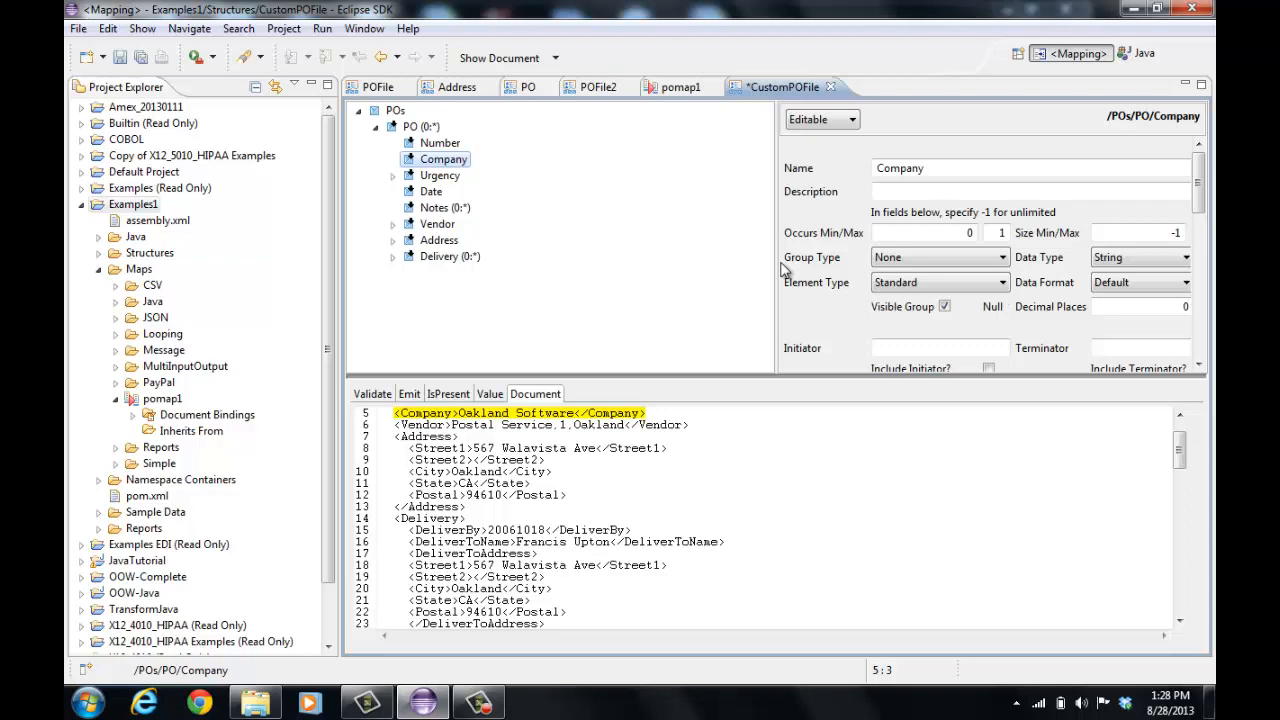
drag(777, 258, 640, 257)
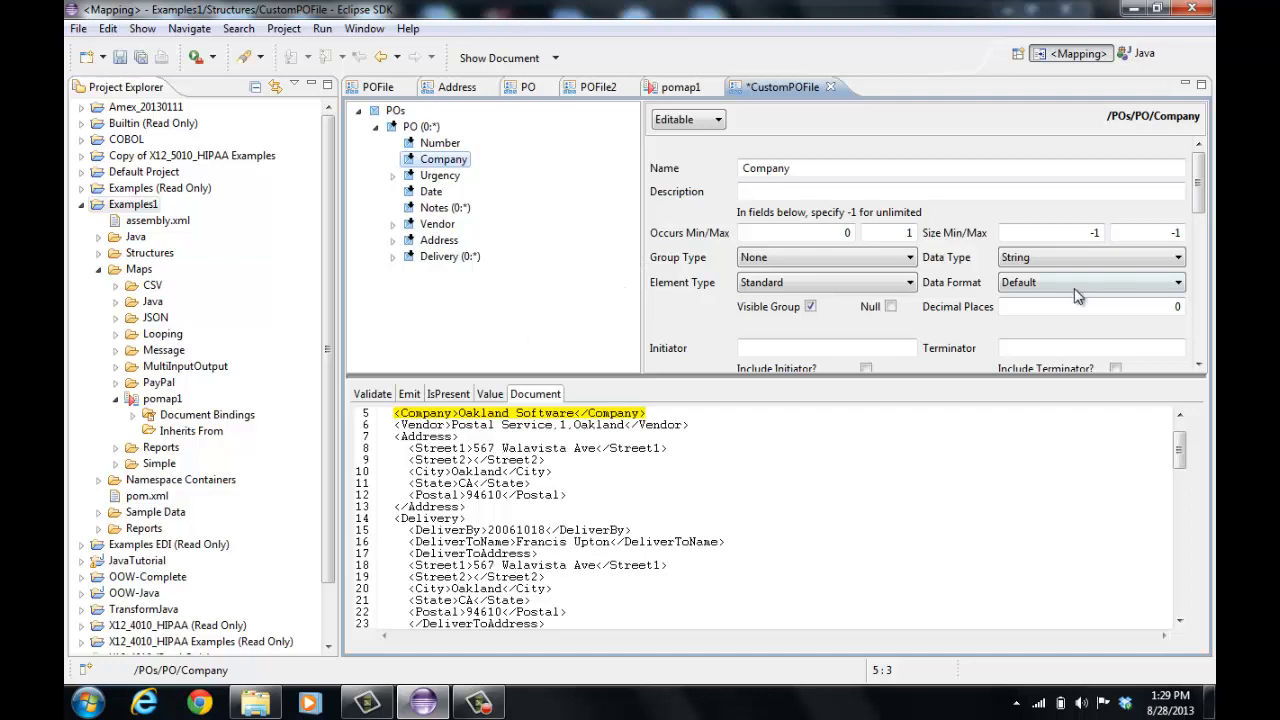
click(1148, 234)
drag(1148, 234, 1190, 230)
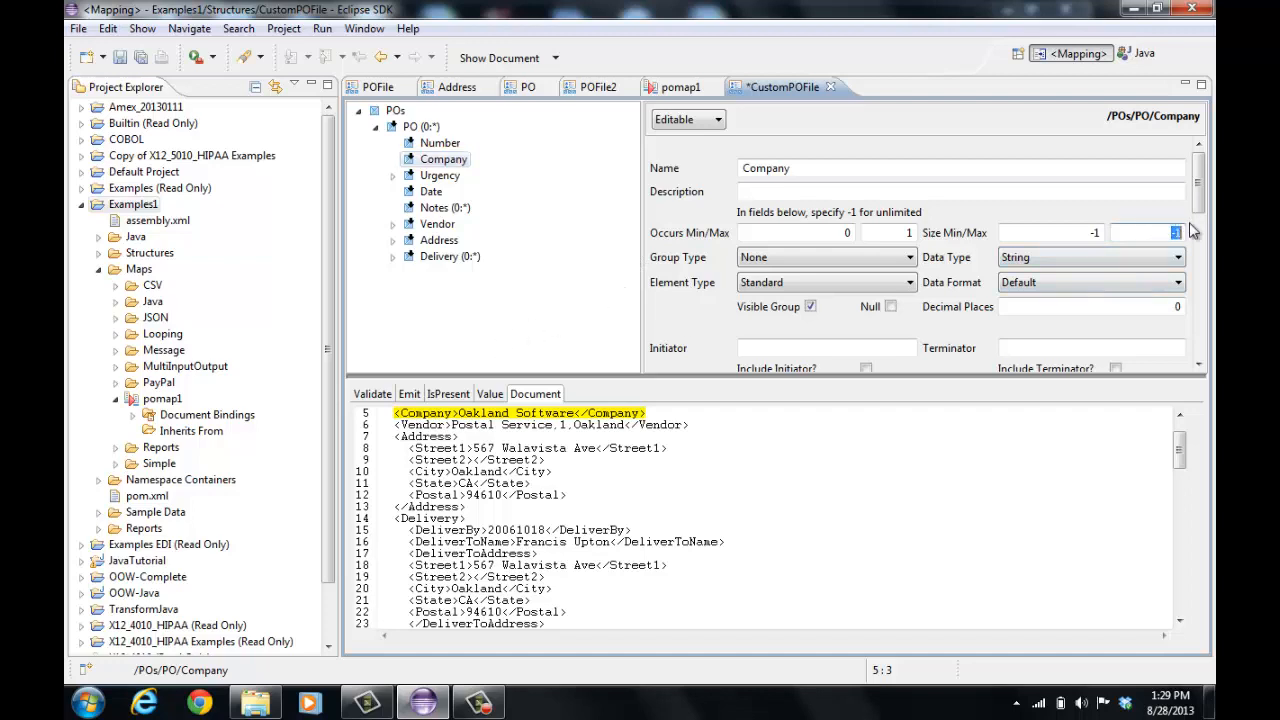
text(10)
key(Tab)
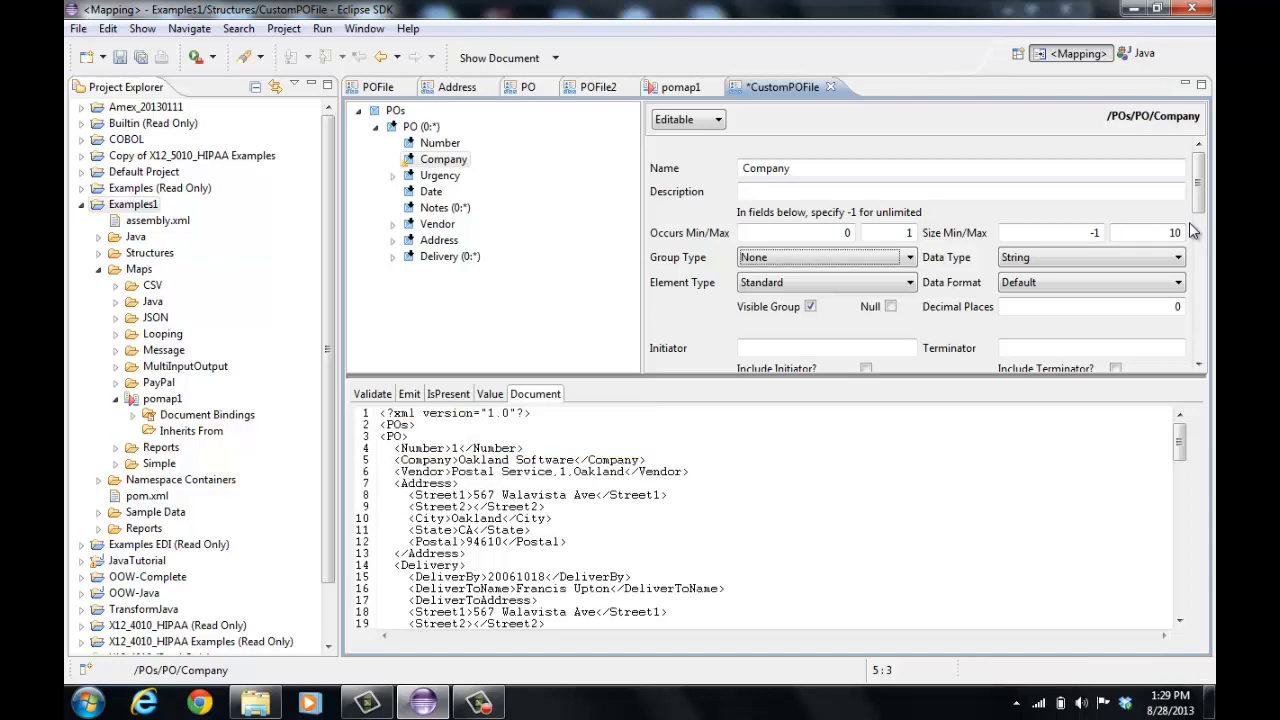
click(119, 59)
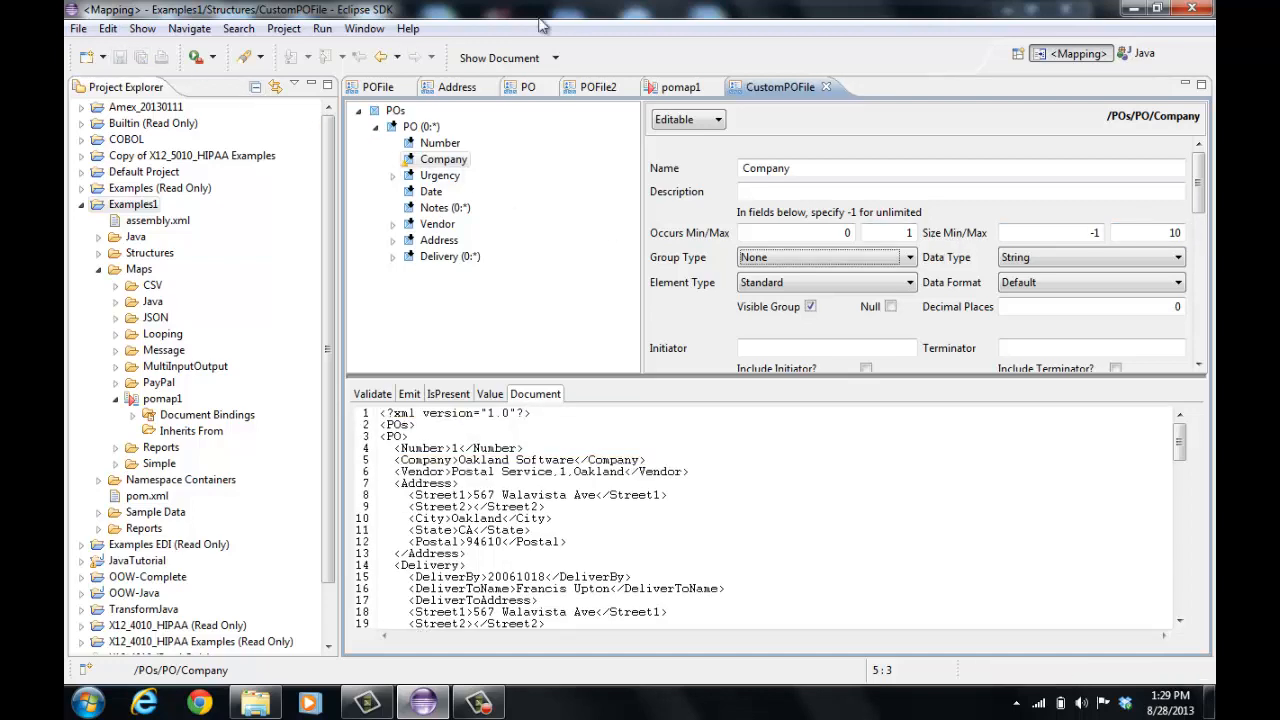
Create a new standard map named map1 in the Examples1/Maps folder
right_click(144, 200)
mouse_move(259, 222)
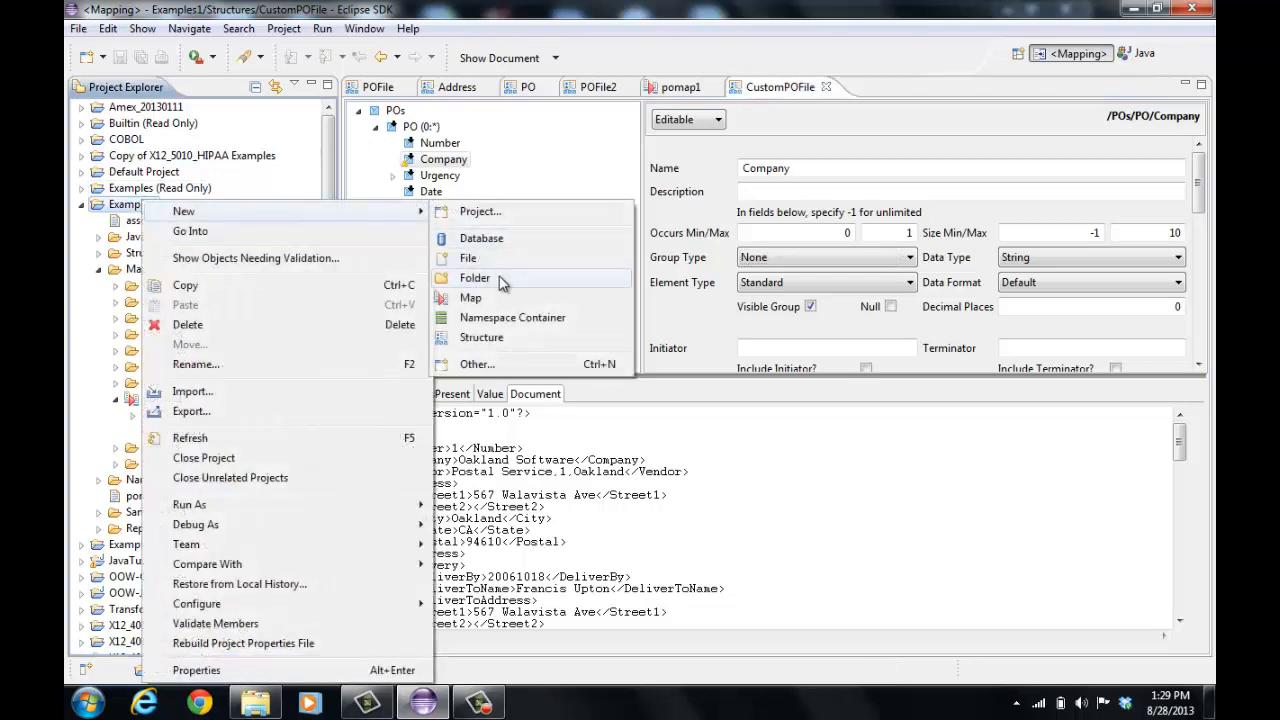
click(492, 304)
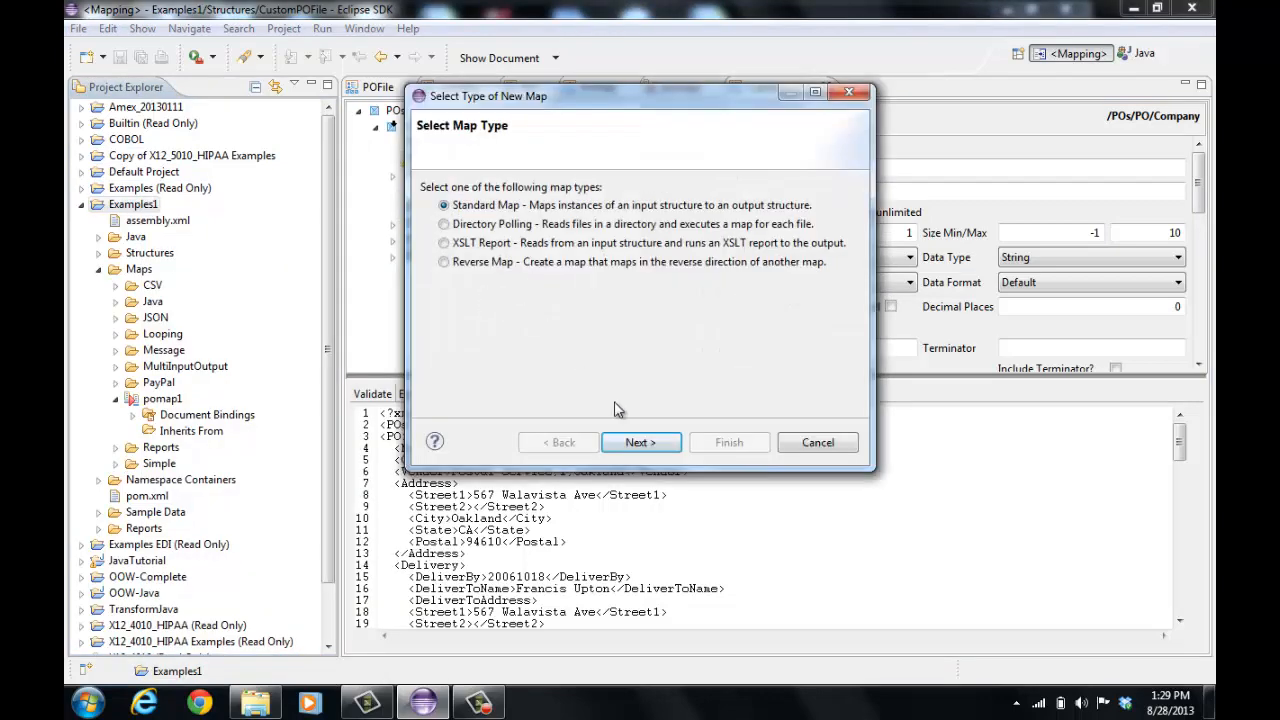
click(658, 446)
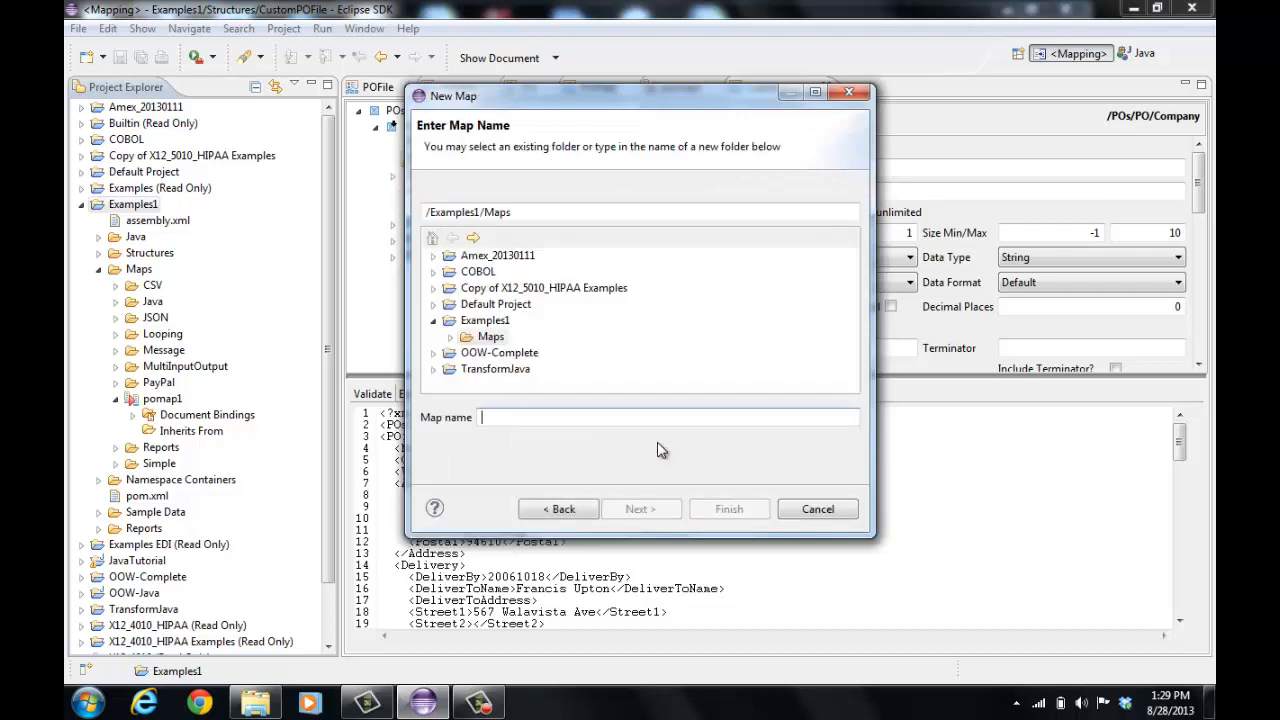
text(map1)
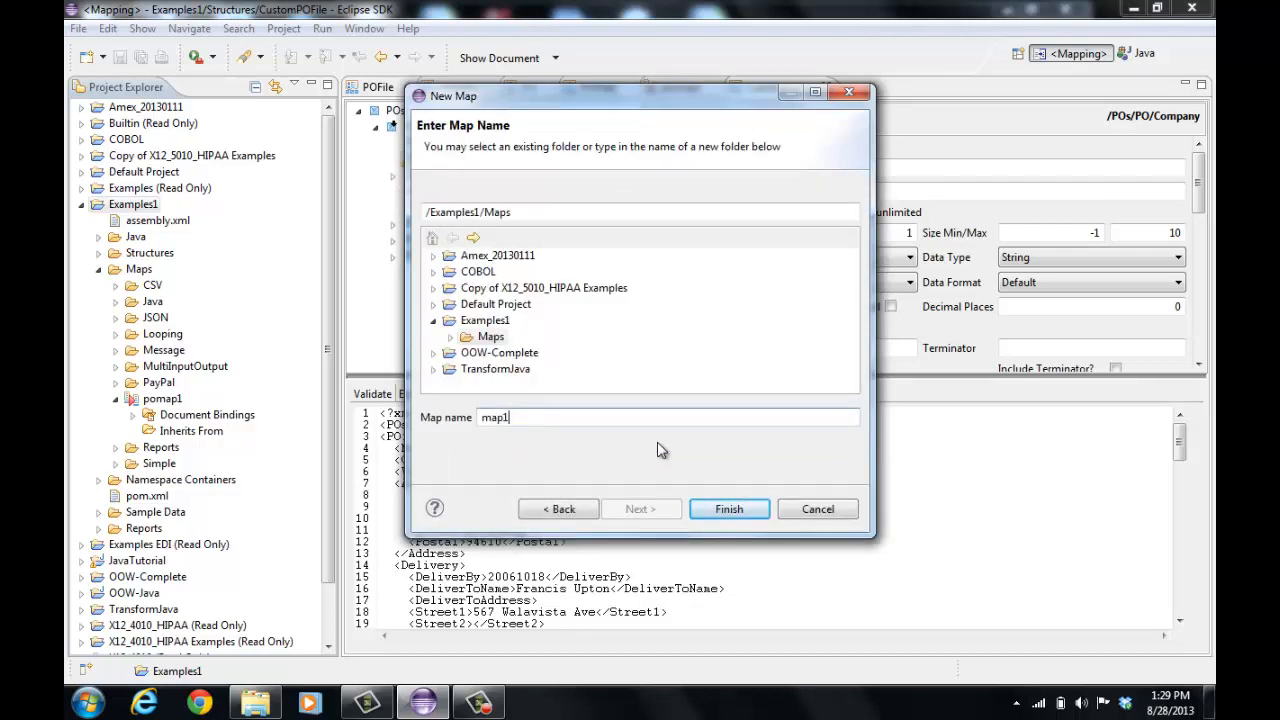
key(Return)
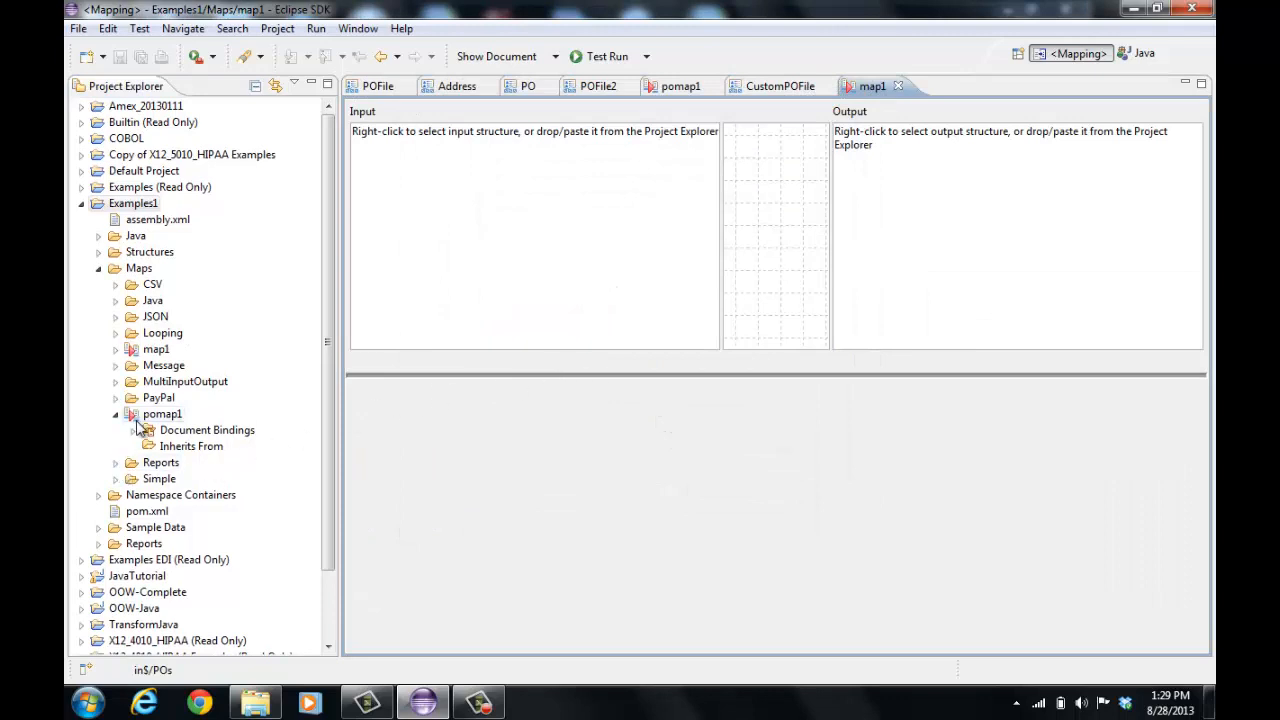
Set the CustomPOFile structure as map1's input structure
click(98, 252)
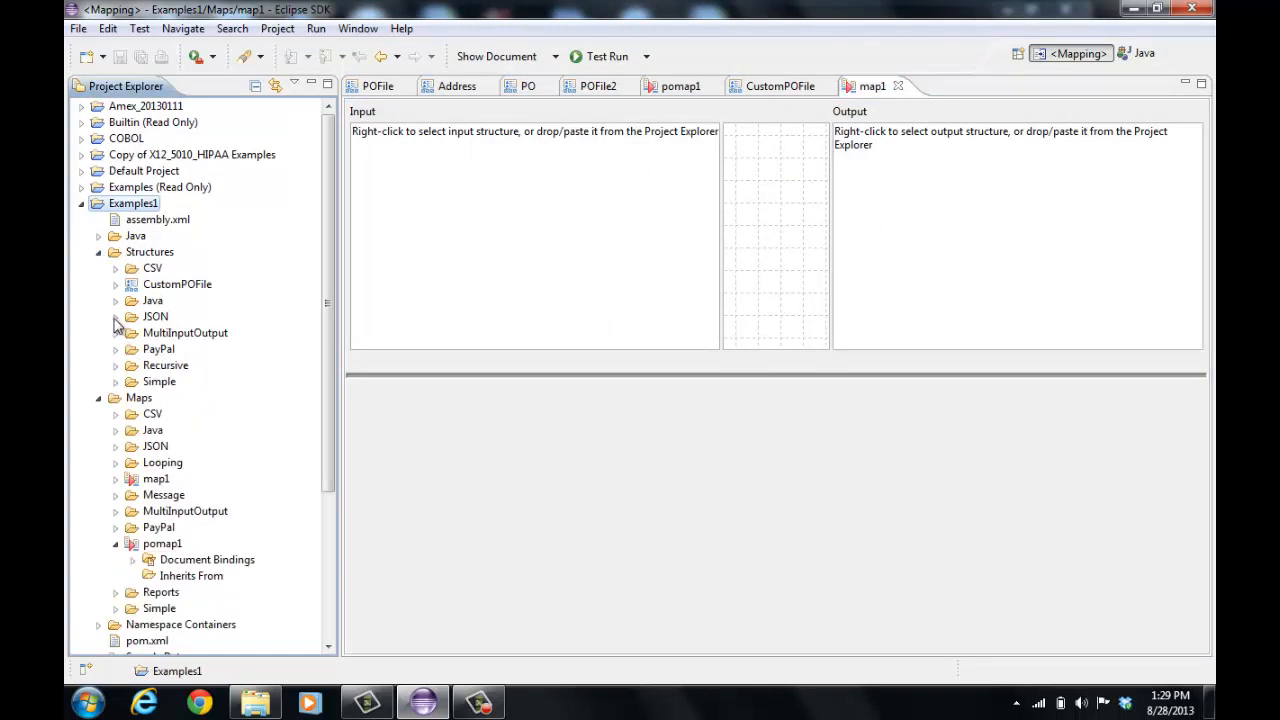
click(115, 382)
click(132, 463)
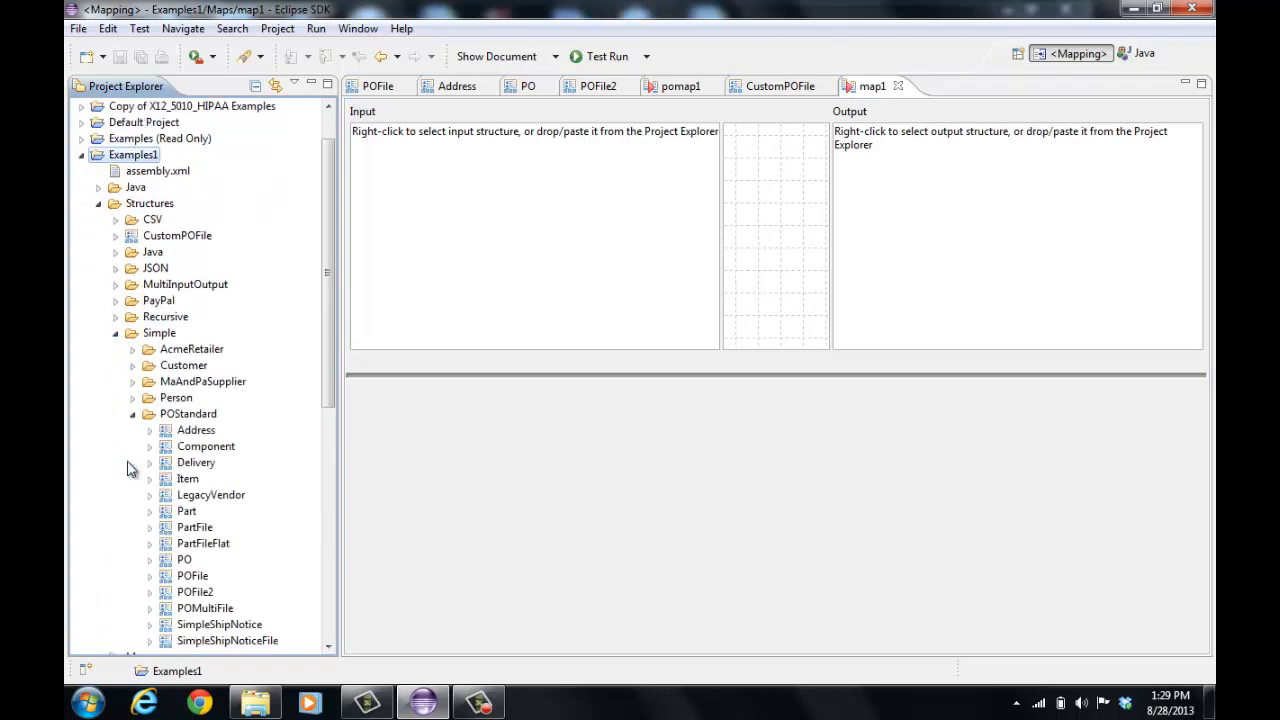
scroll(154, 508, down, 2)
scroll(170, 505, up, 2)
drag(175, 236, 481, 260)
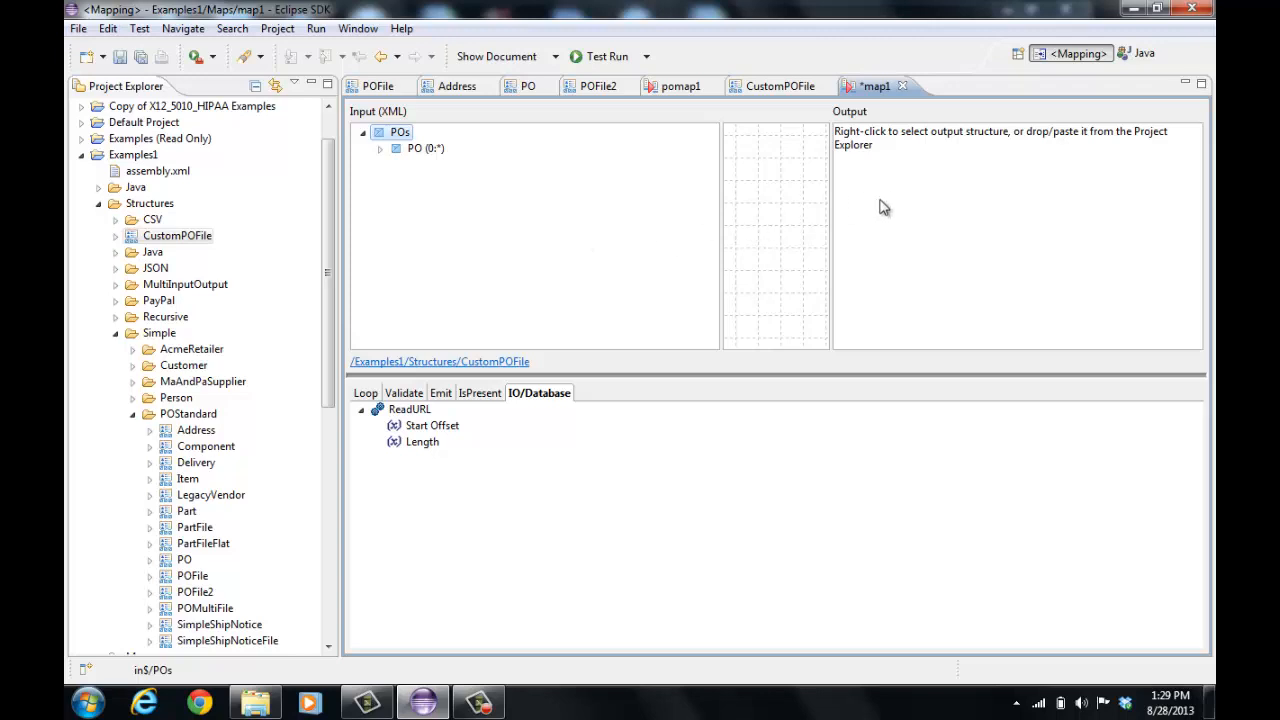
Select CustomPOFile as map1's output structure
right_click(979, 243)
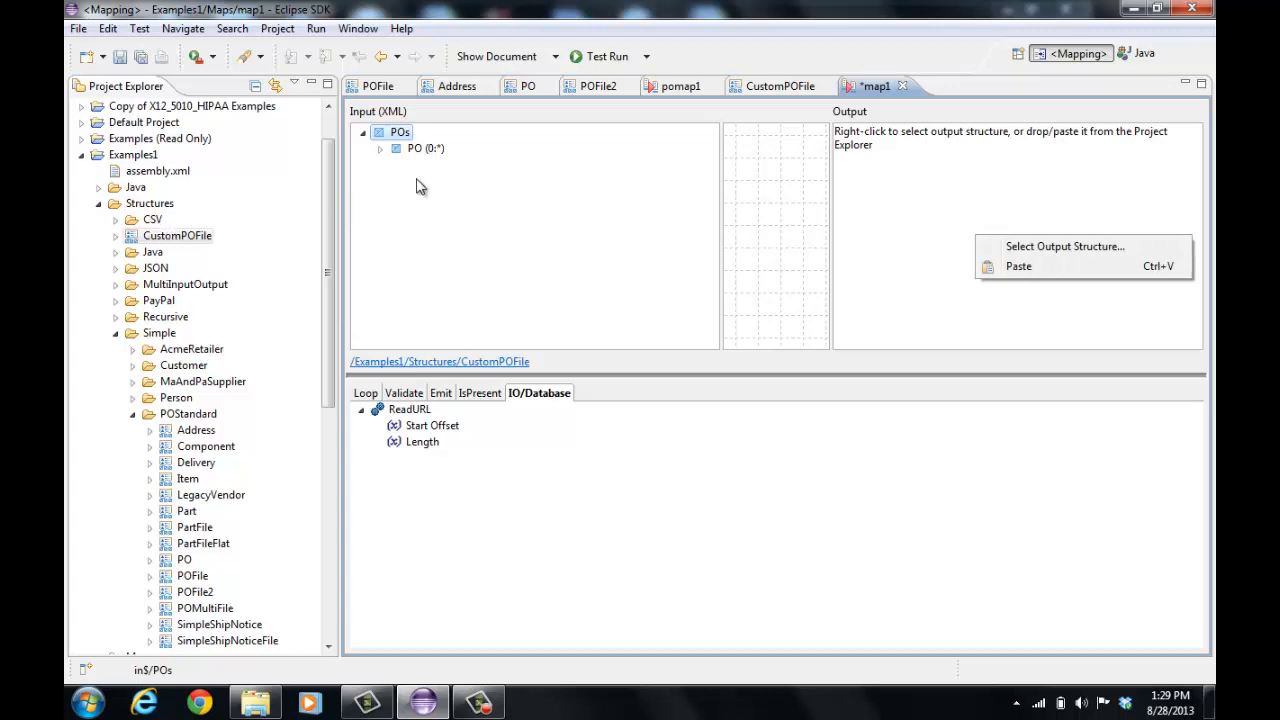
click(1041, 249)
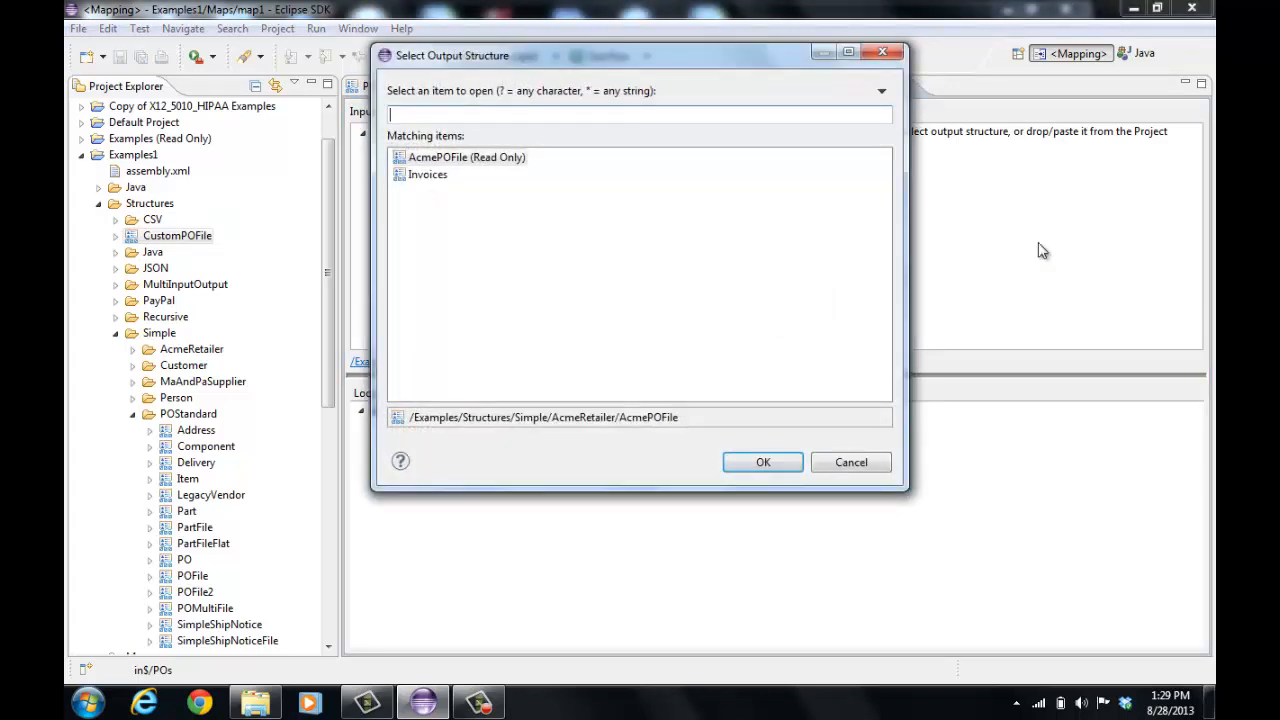
text(cus)
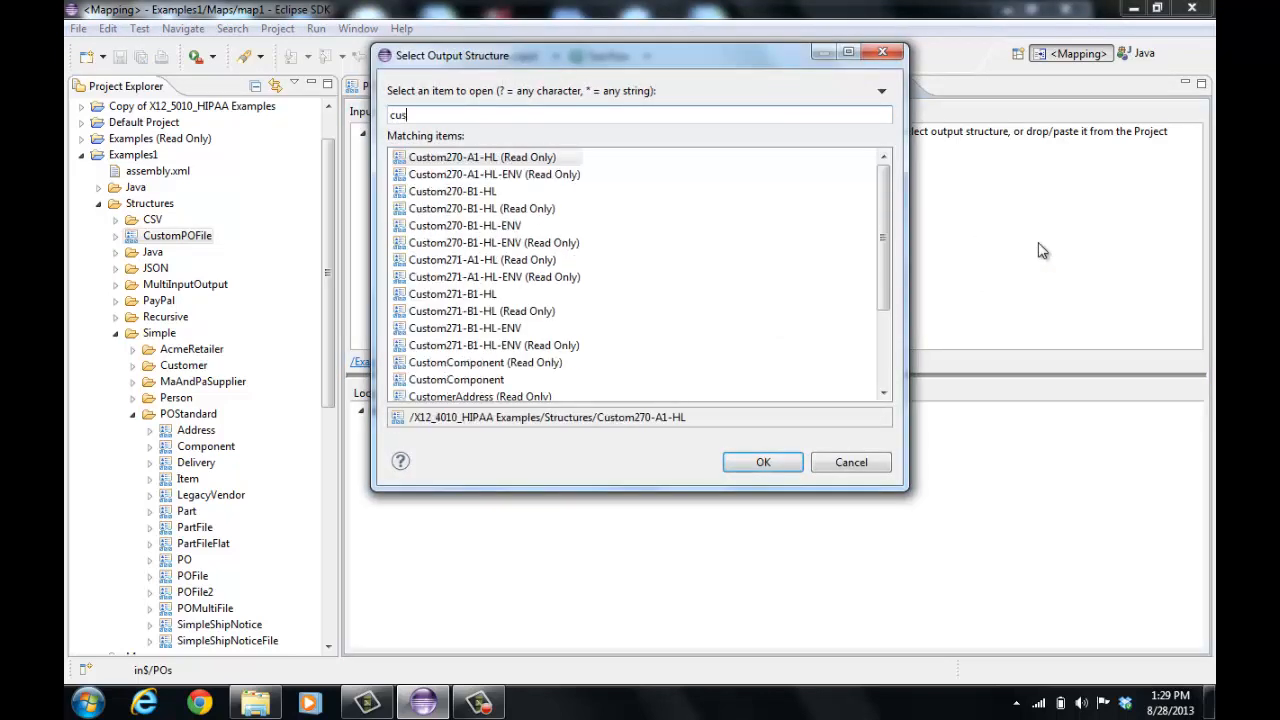
text(tompo)
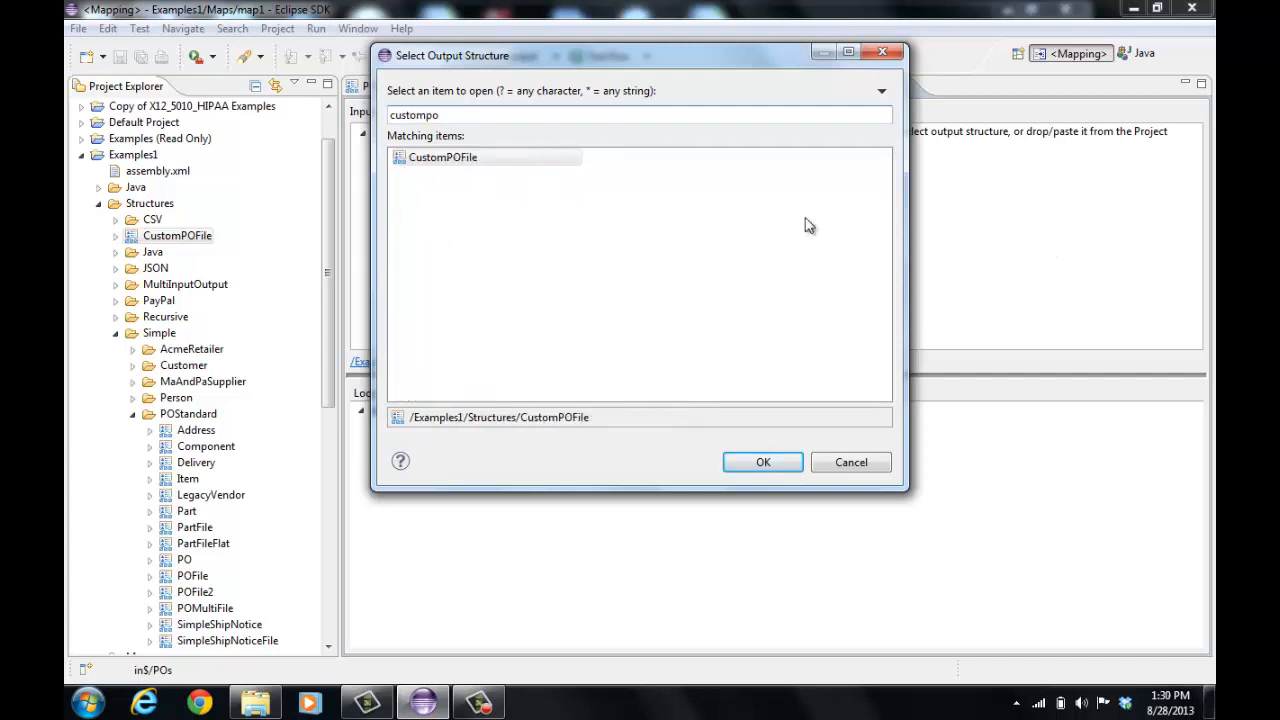
click(537, 160)
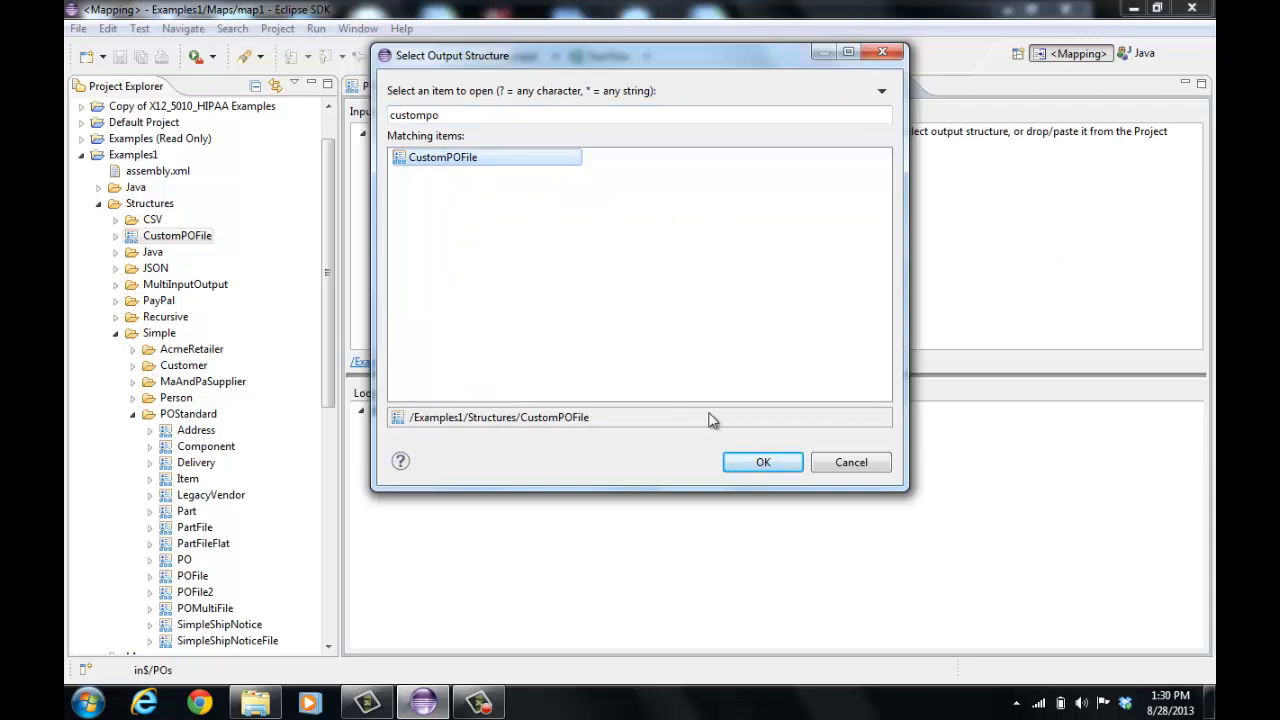
click(777, 466)
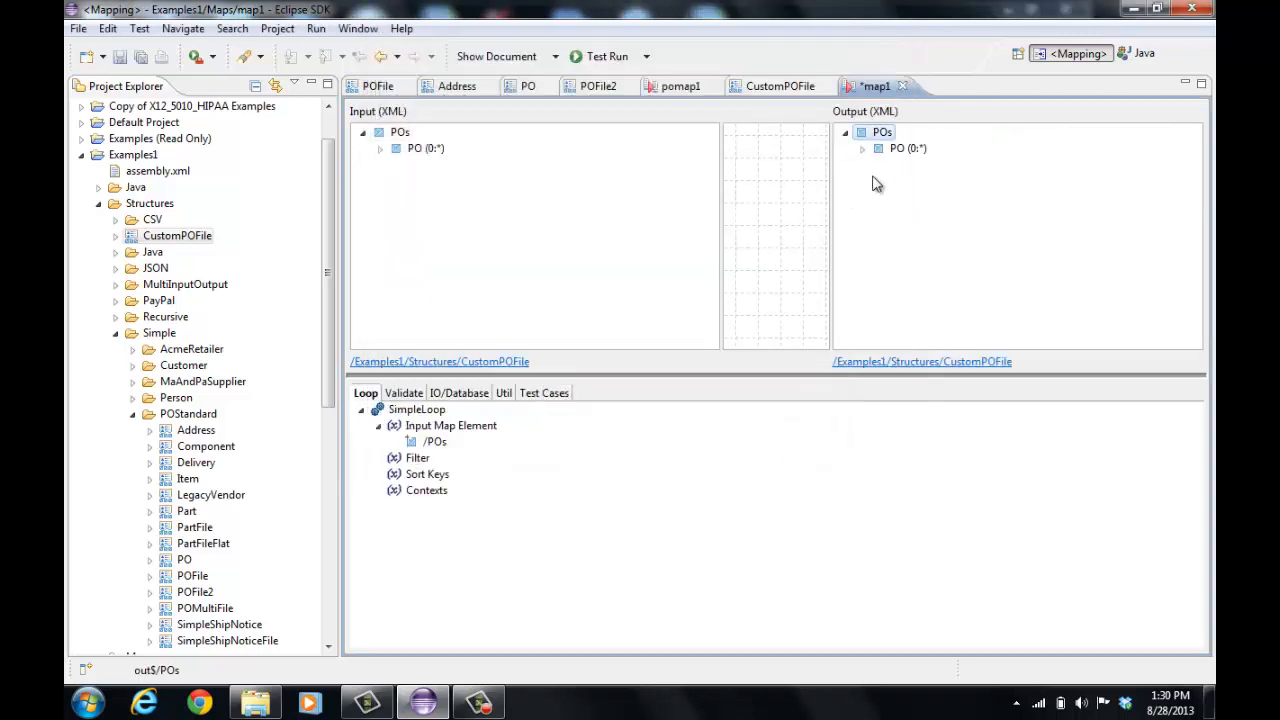
Map the input POs element to the output POs element and test run map1
drag(398, 132, 886, 137)
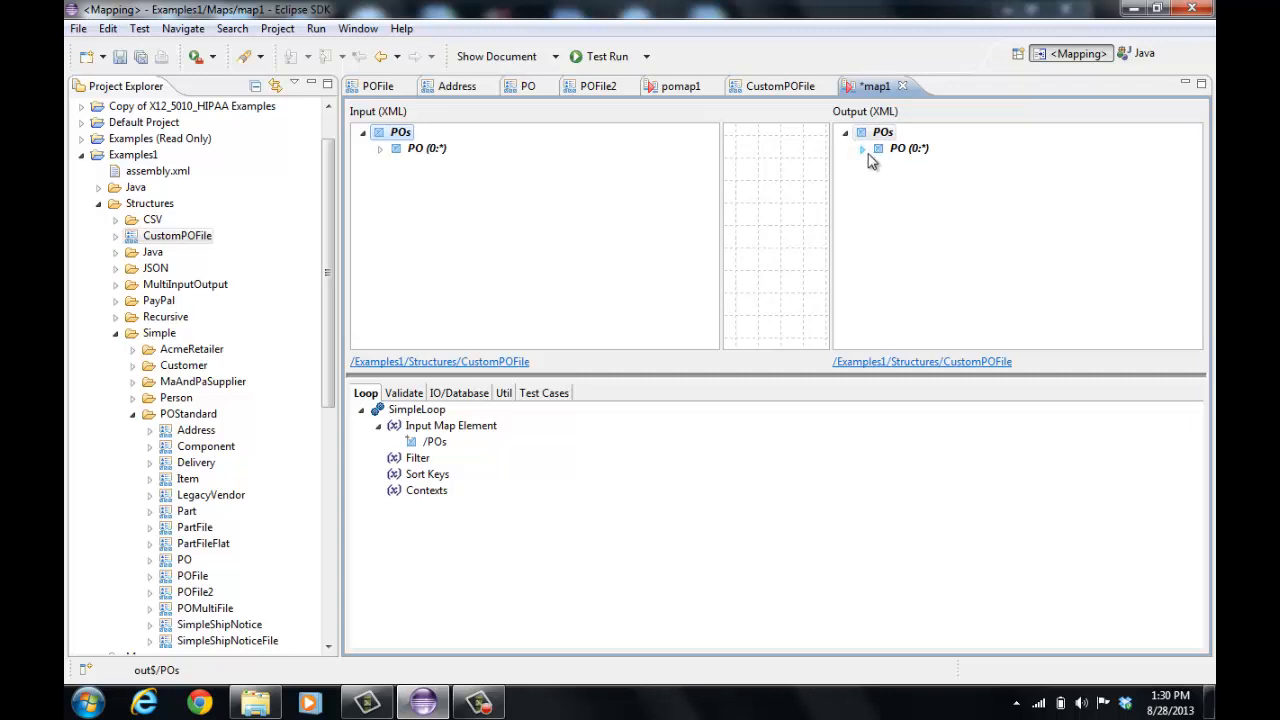
click(606, 56)
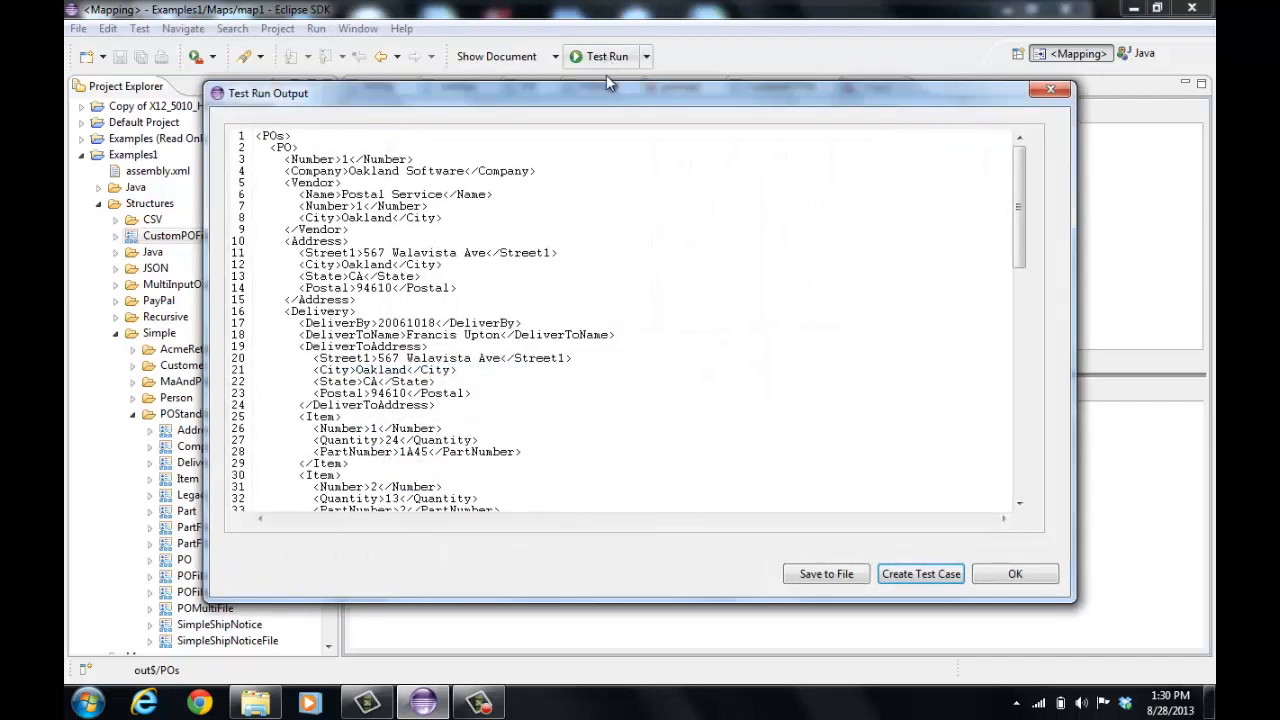
click(1029, 573)
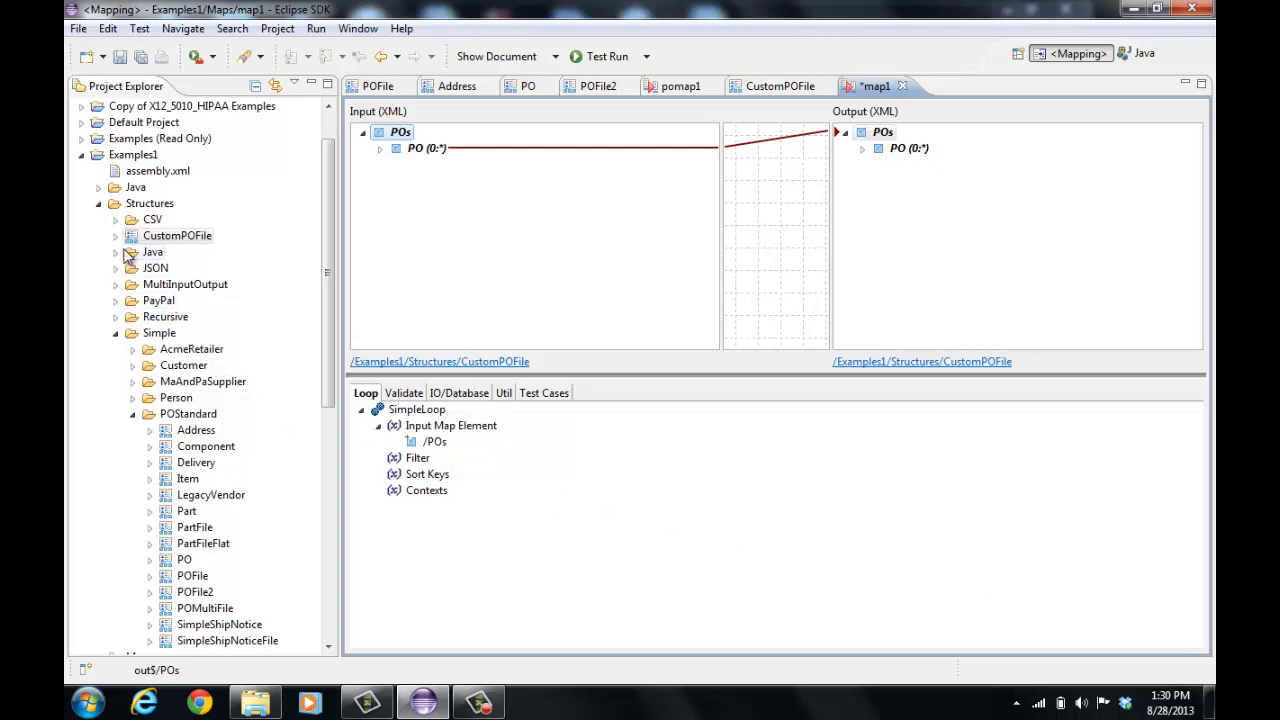
Enable Validate against structure in pomap1's mapping properties
click(100, 204)
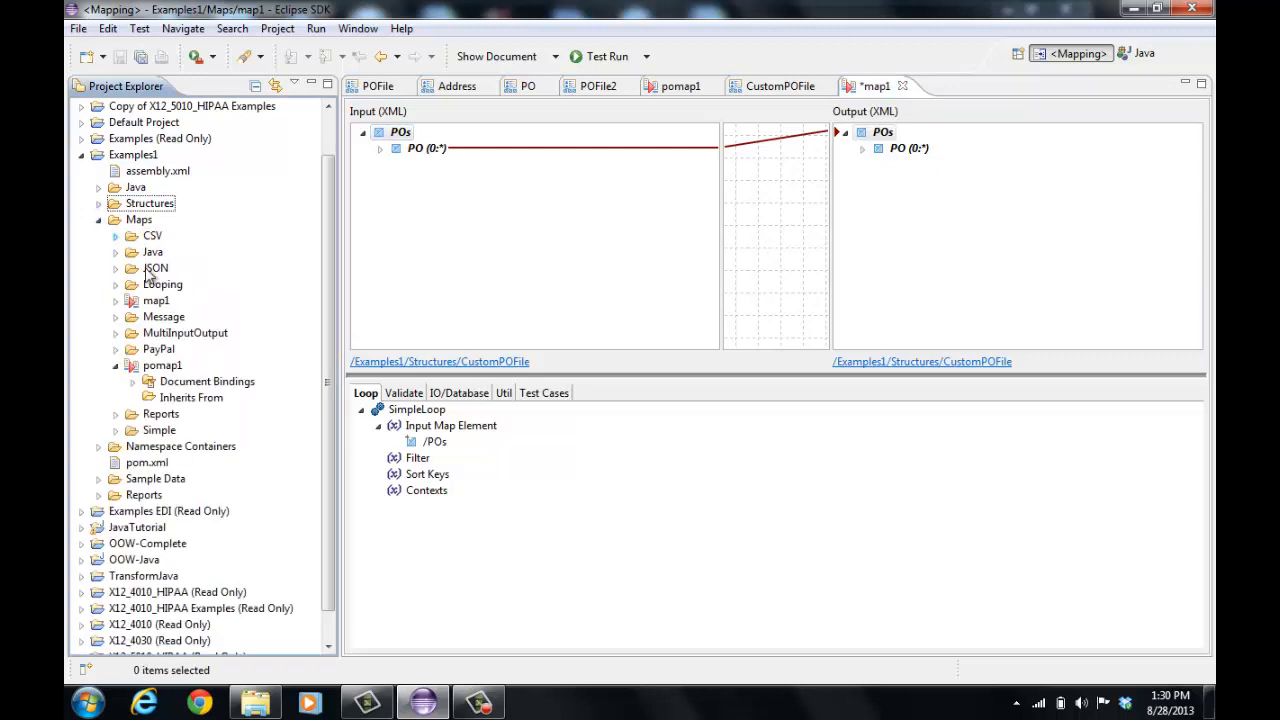
right_click(157, 370)
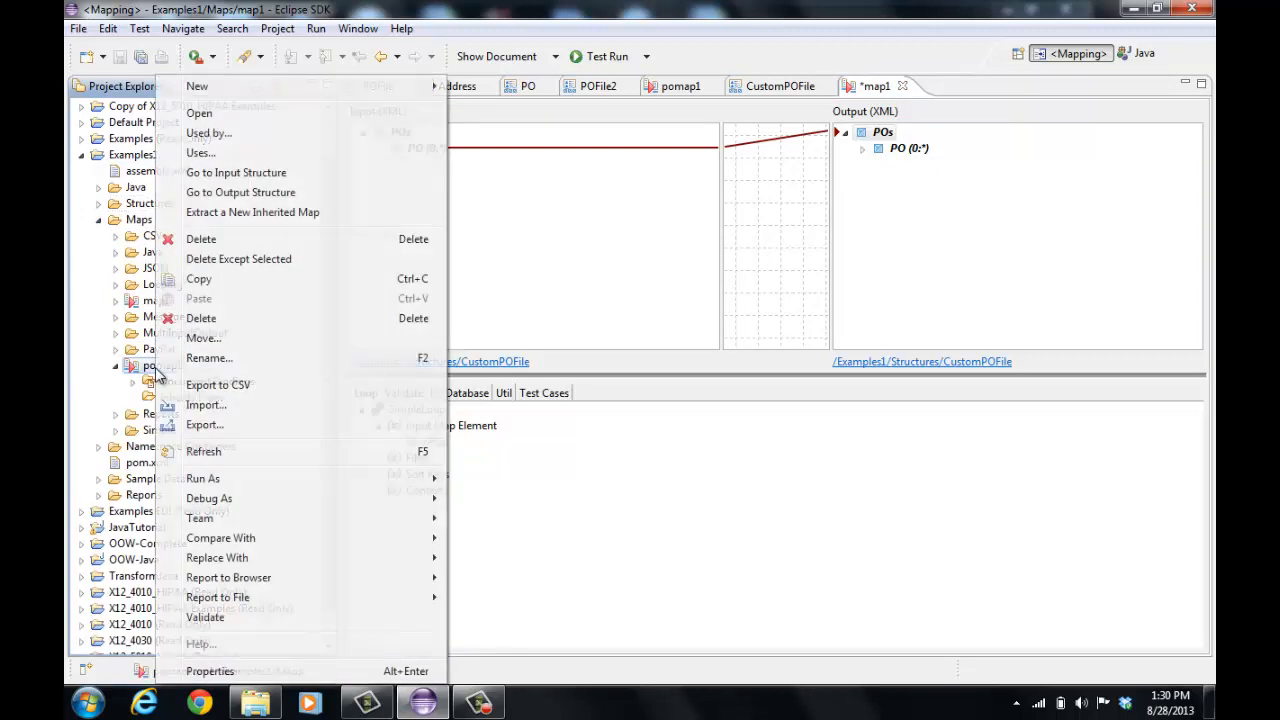
click(258, 671)
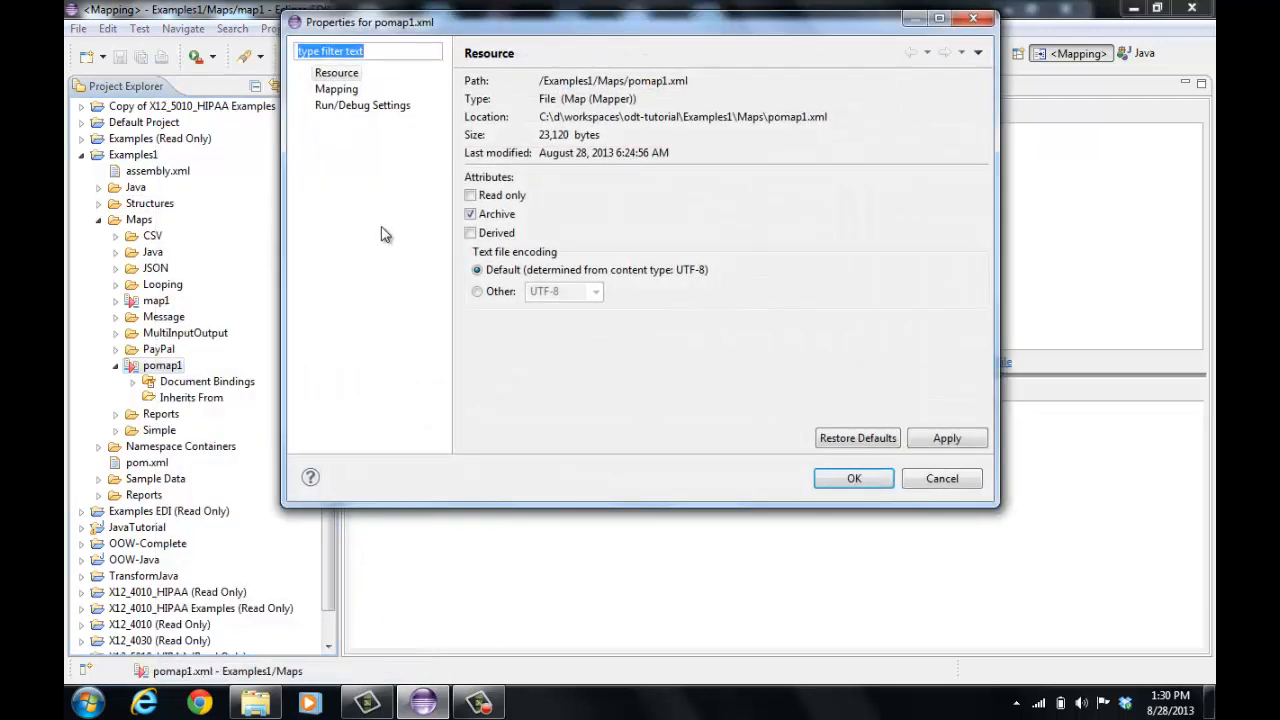
click(340, 89)
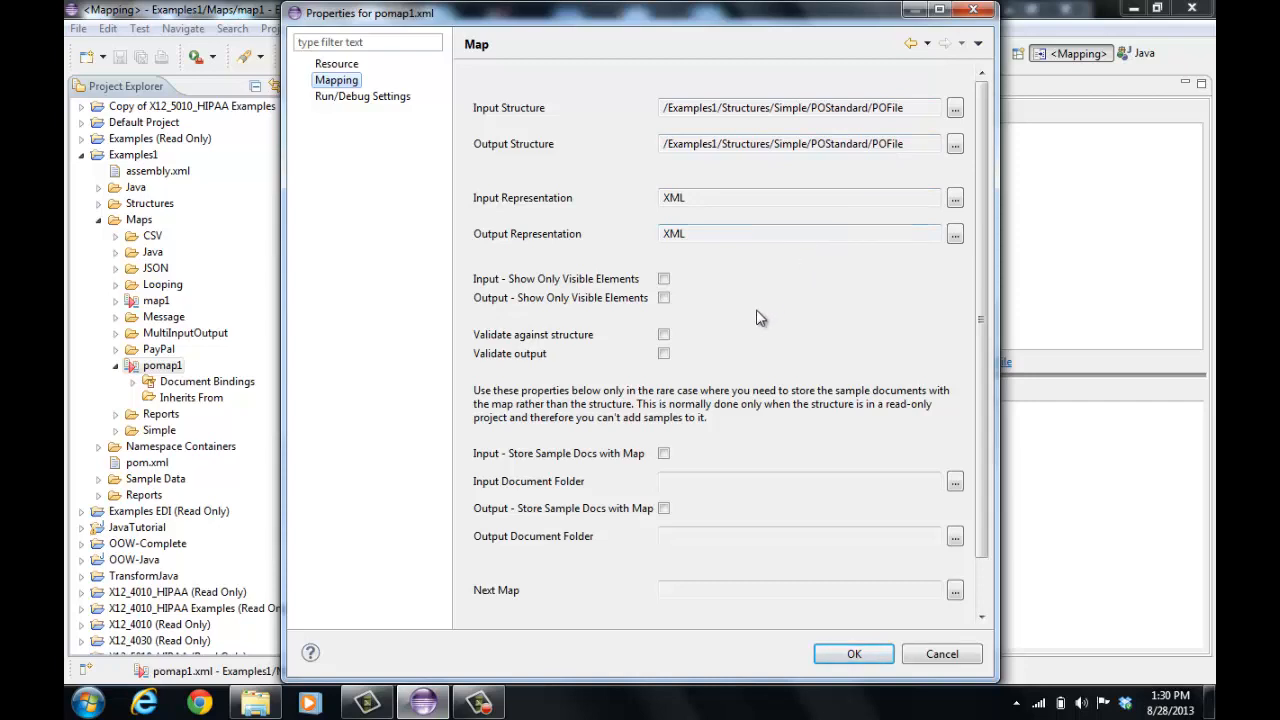
click(666, 336)
click(855, 652)
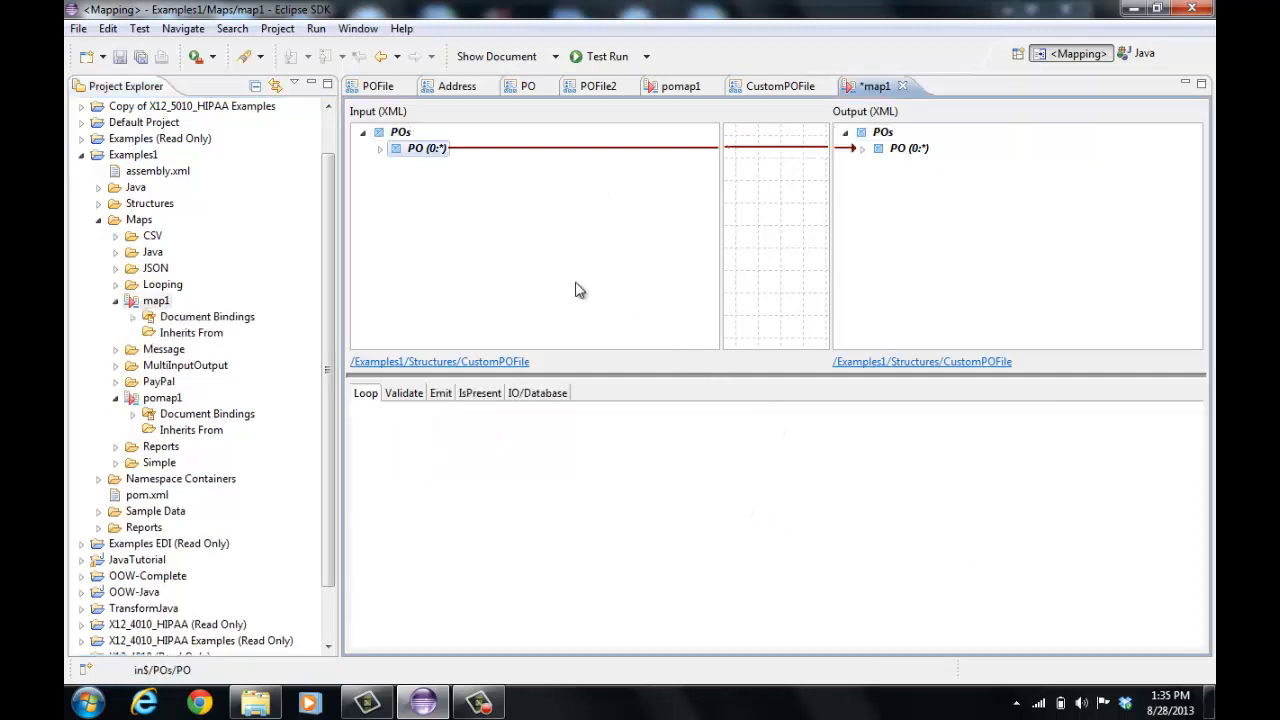
Test run map1, inspect its reported problems on the Company element, and save the map
click(606, 58)
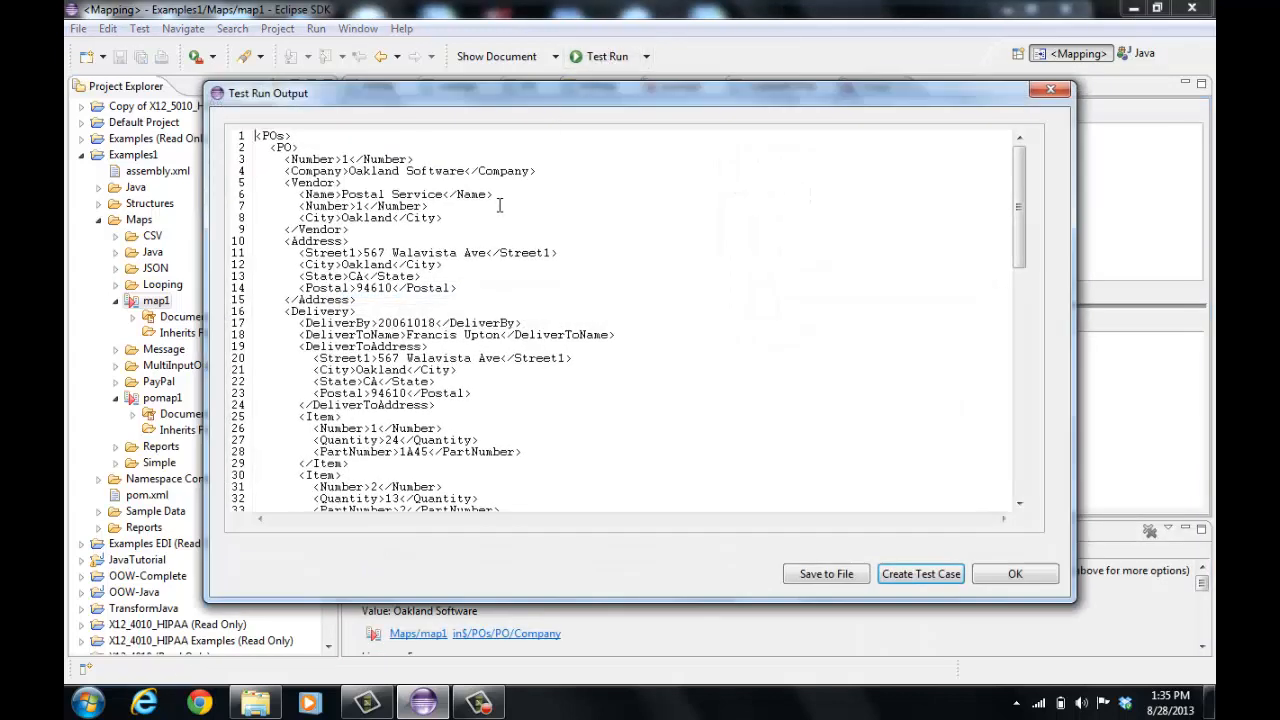
click(1010, 577)
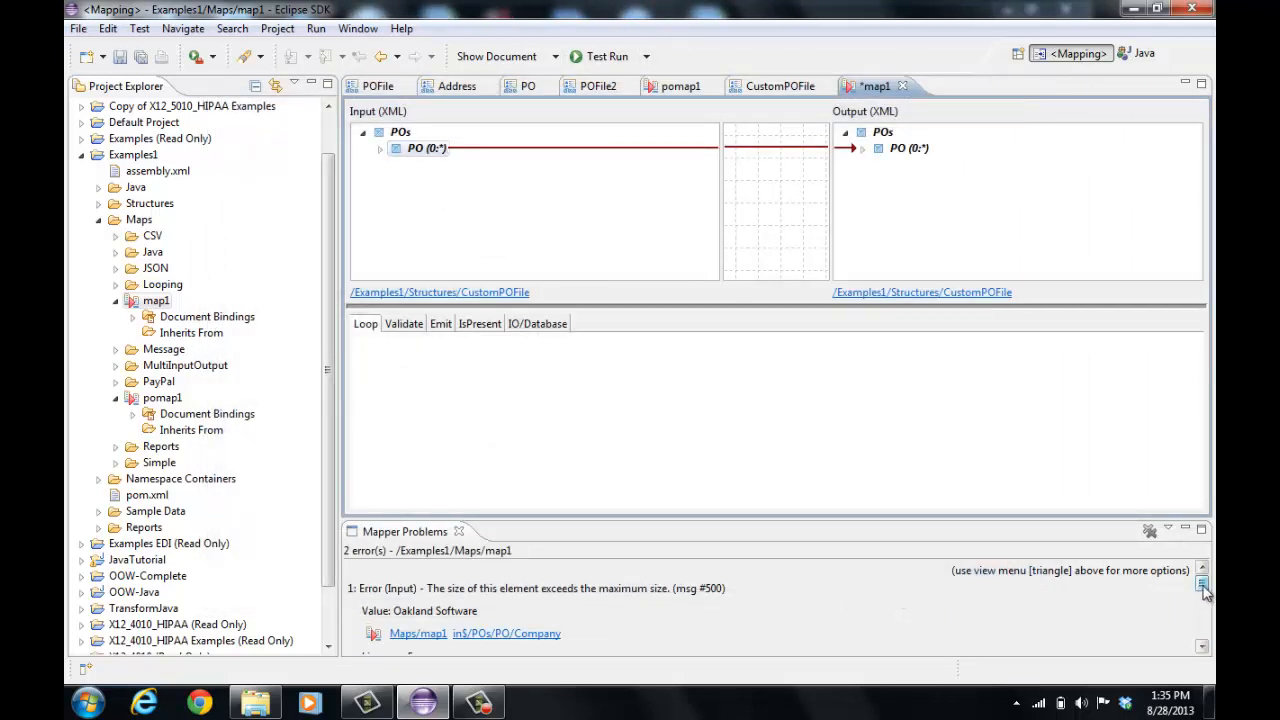
drag(1204, 592, 1196, 618)
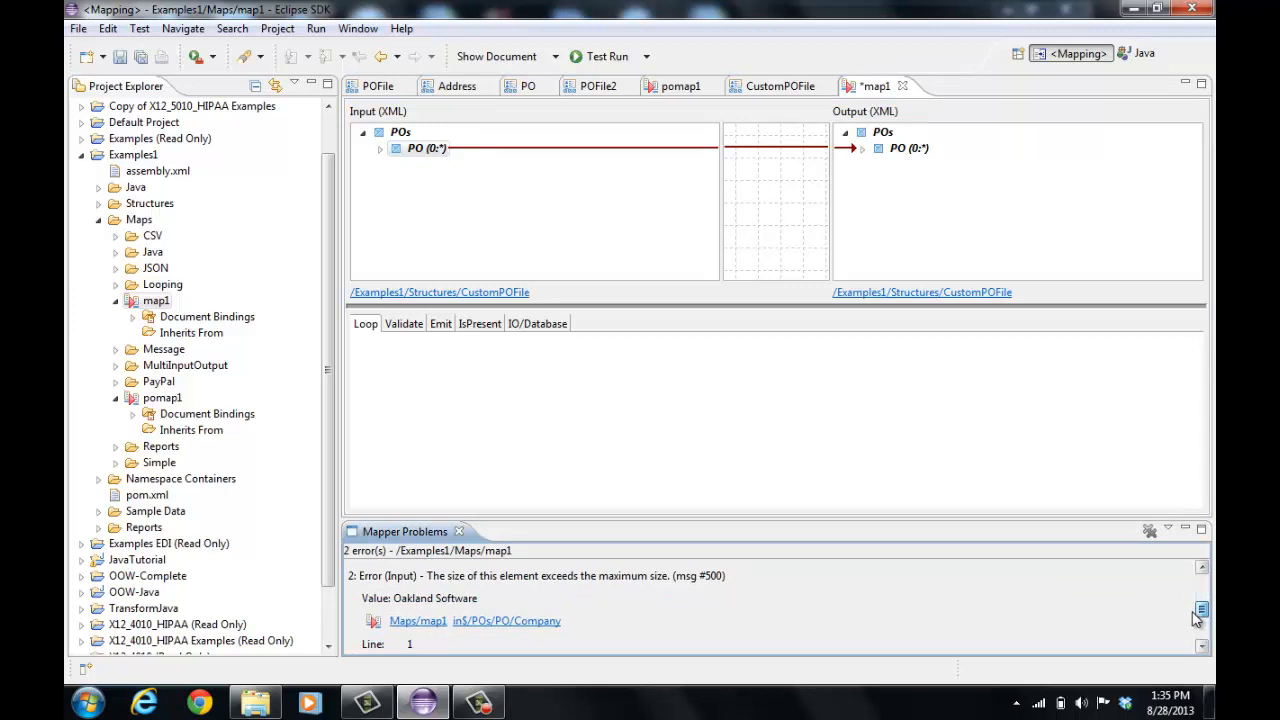
drag(1196, 618, 1195, 586)
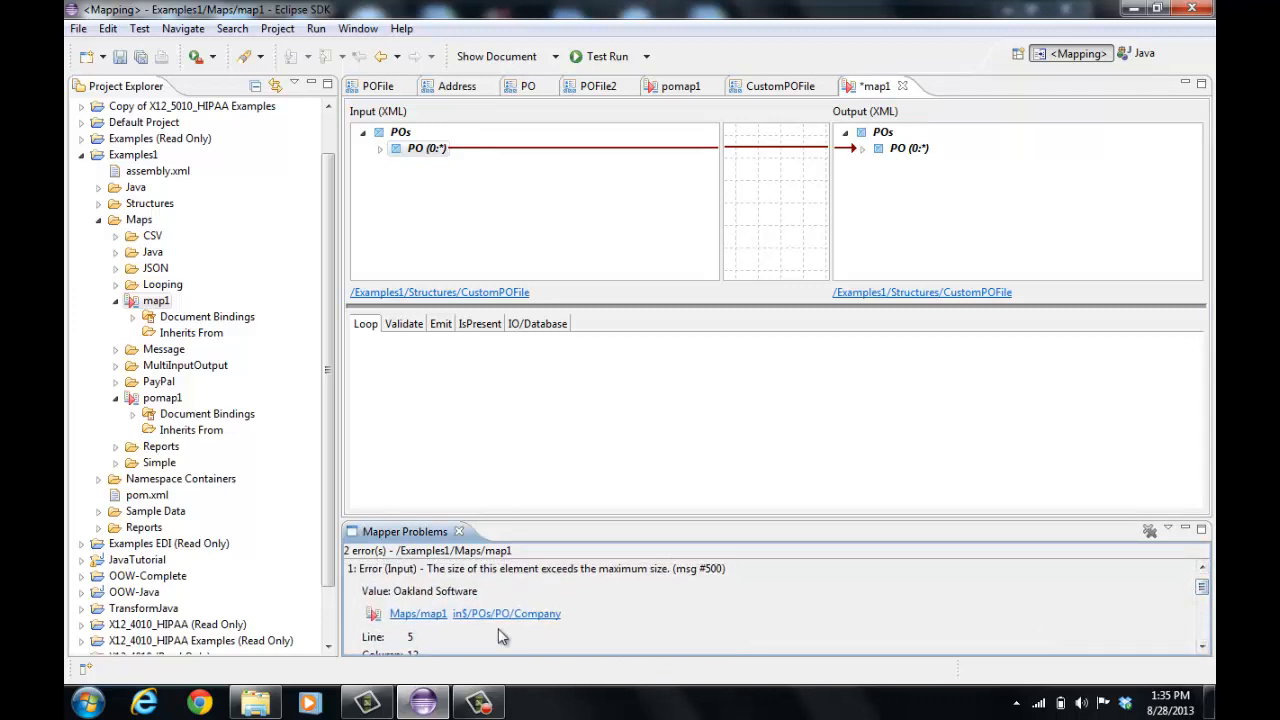
click(541, 616)
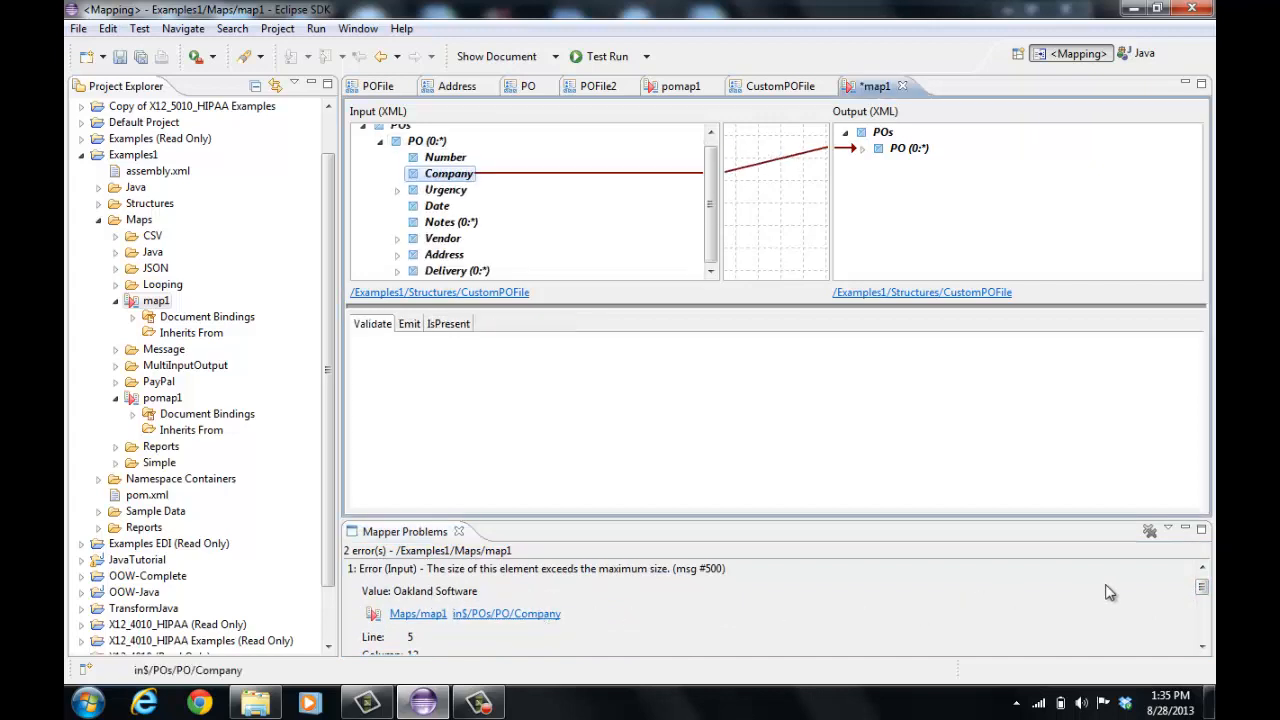
mouse_move(1201, 591)
mouse_down()
mouse_move(1200, 603)
mouse_move(1201, 580)
mouse_up()
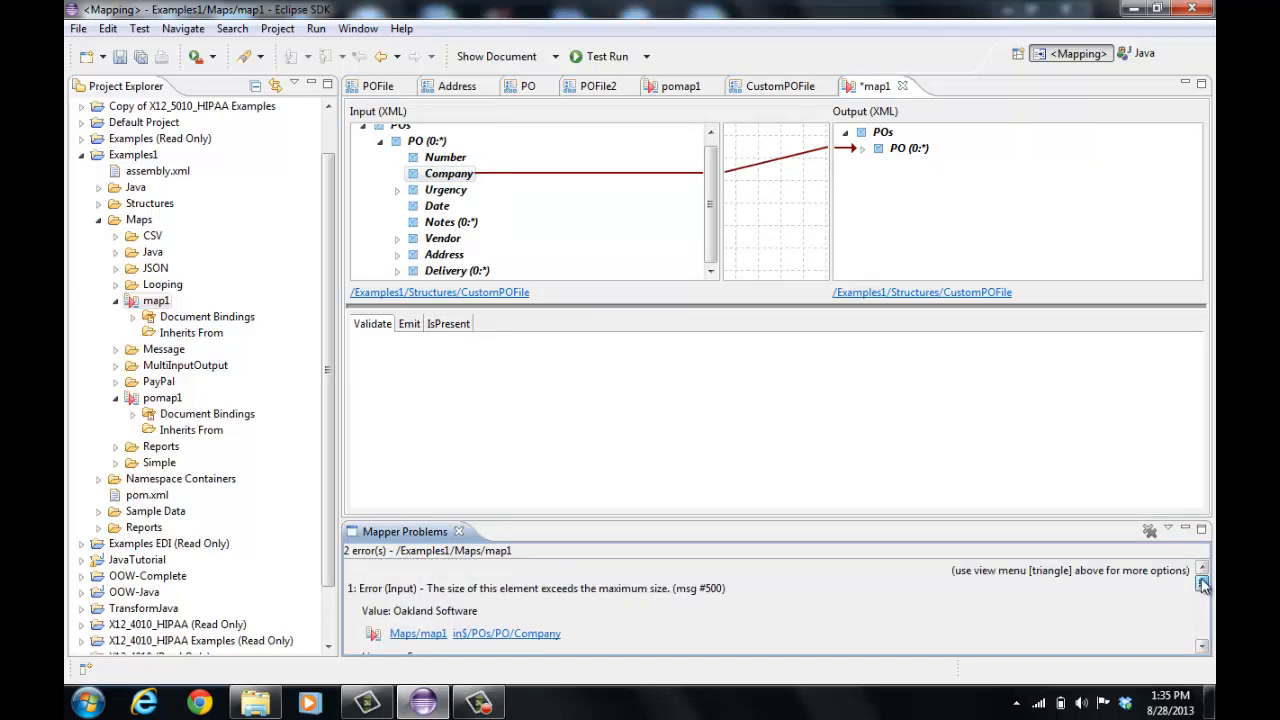
click(878, 87)
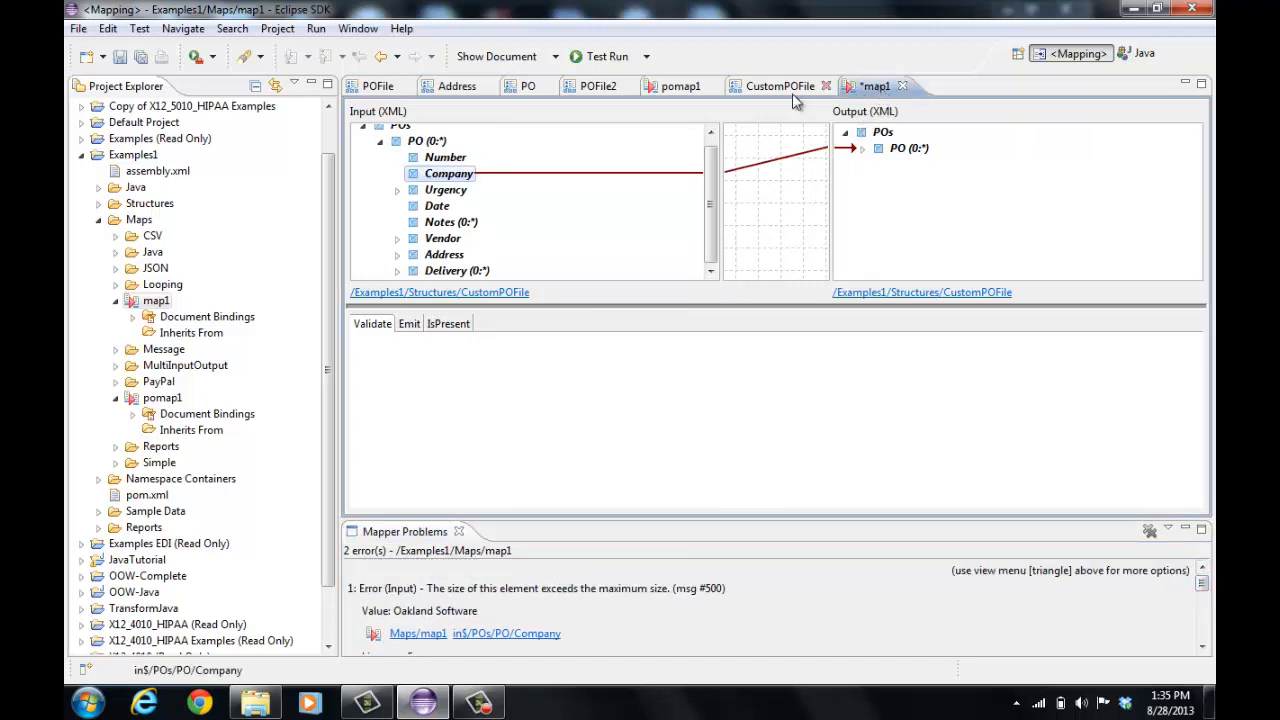
click(120, 58)
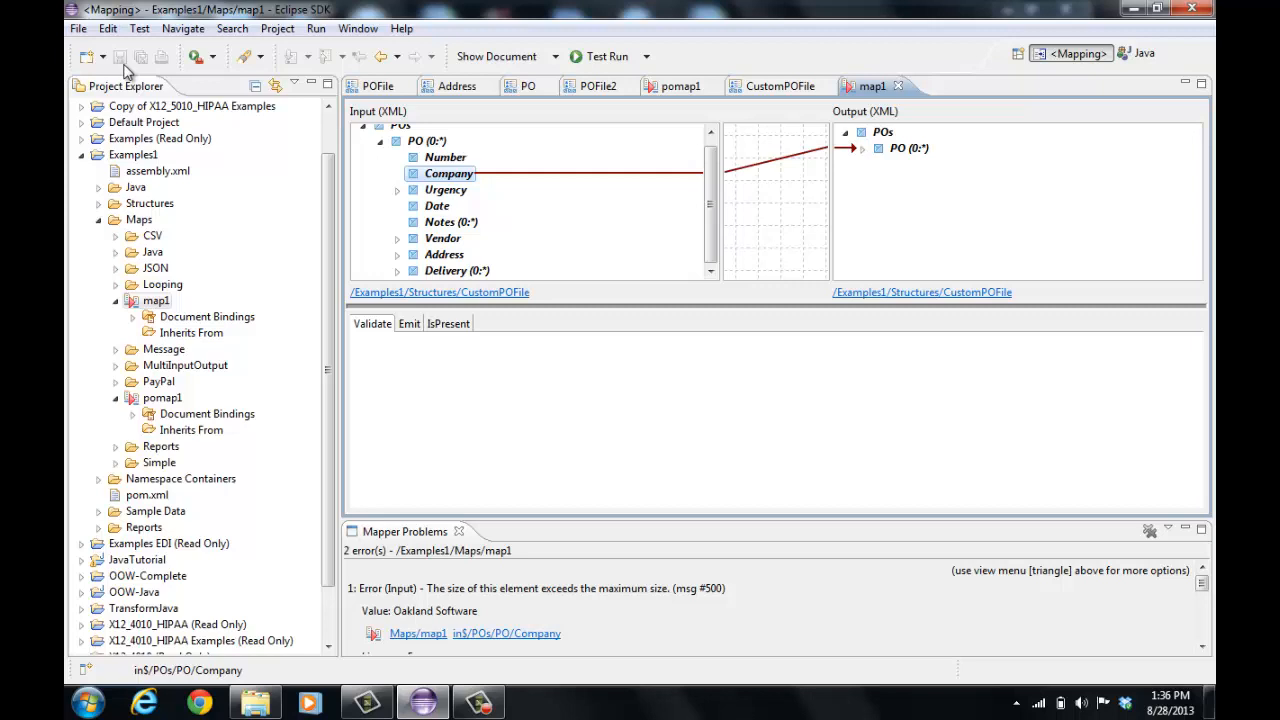
Add a new element named Region to the POStandard Address structure
click(464, 91)
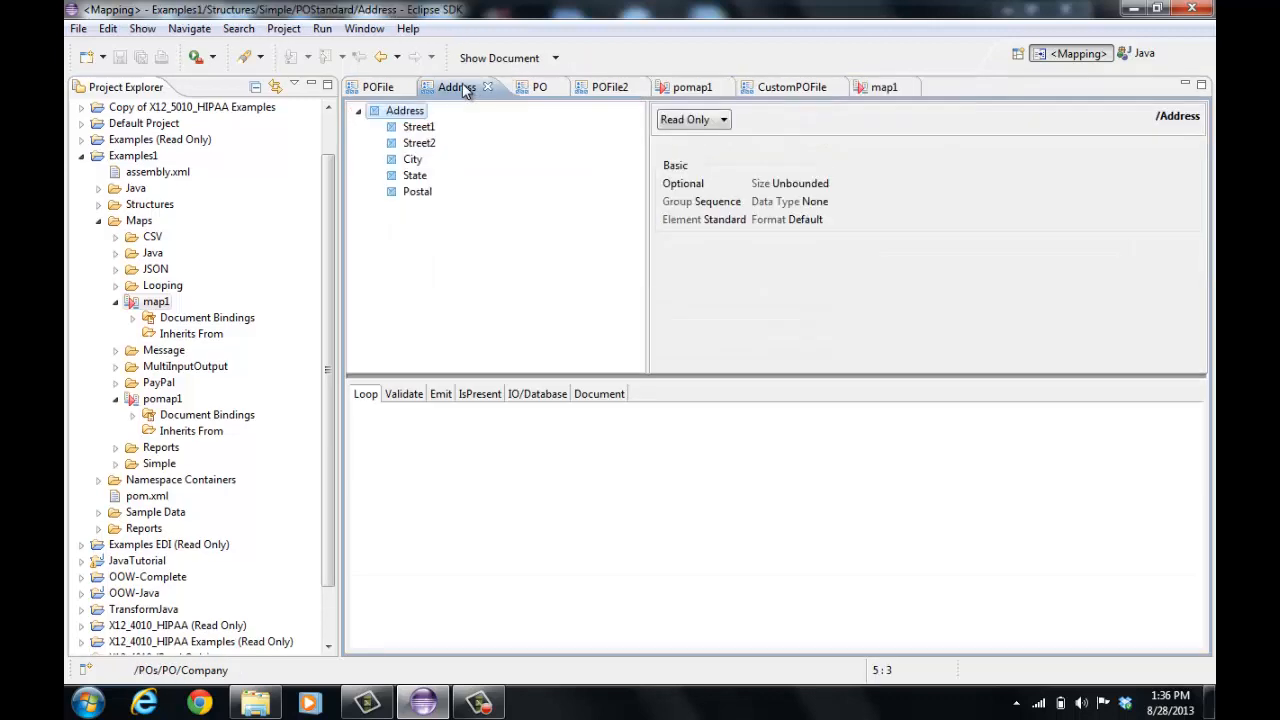
right_click(408, 117)
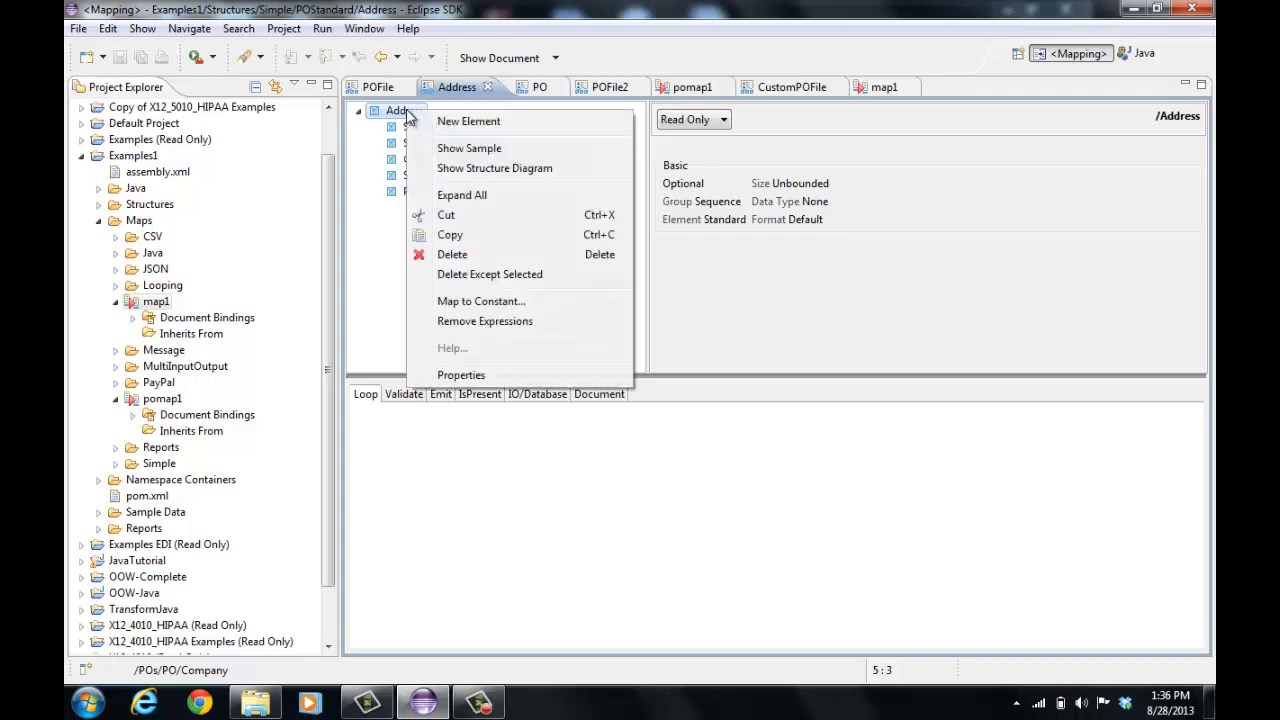
click(463, 121)
text(R)
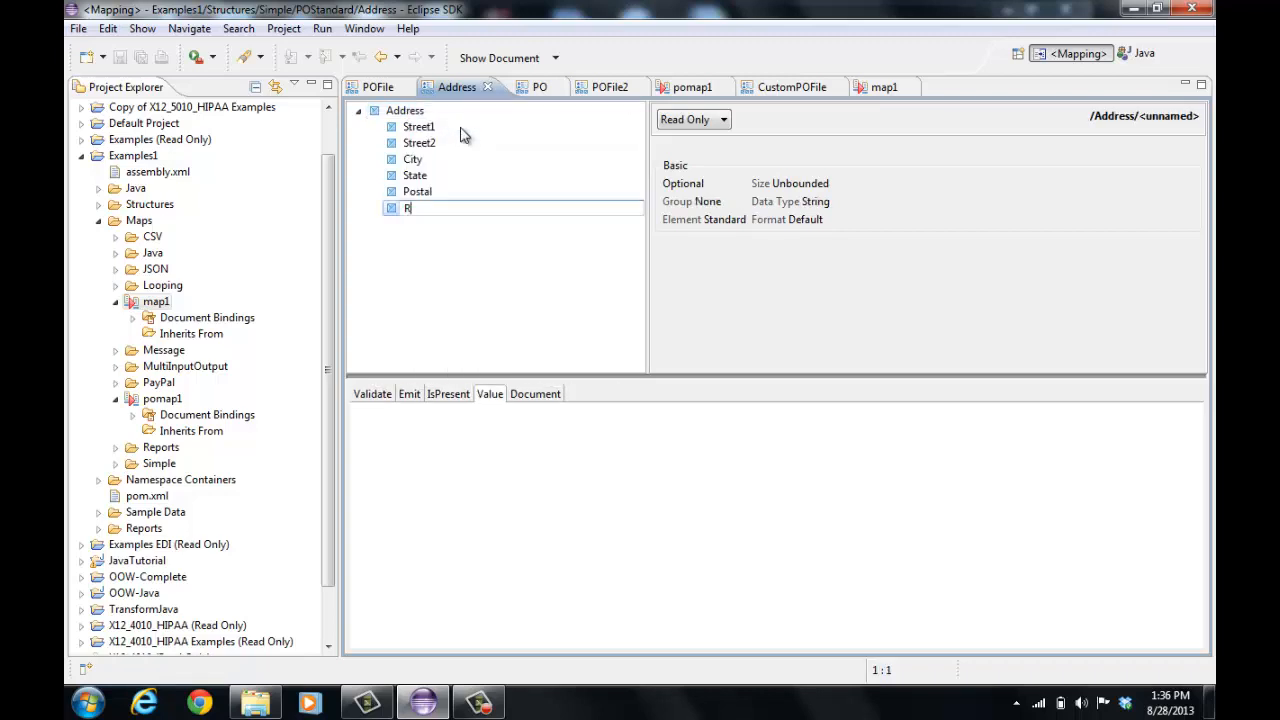
text(egion)
key(Return)
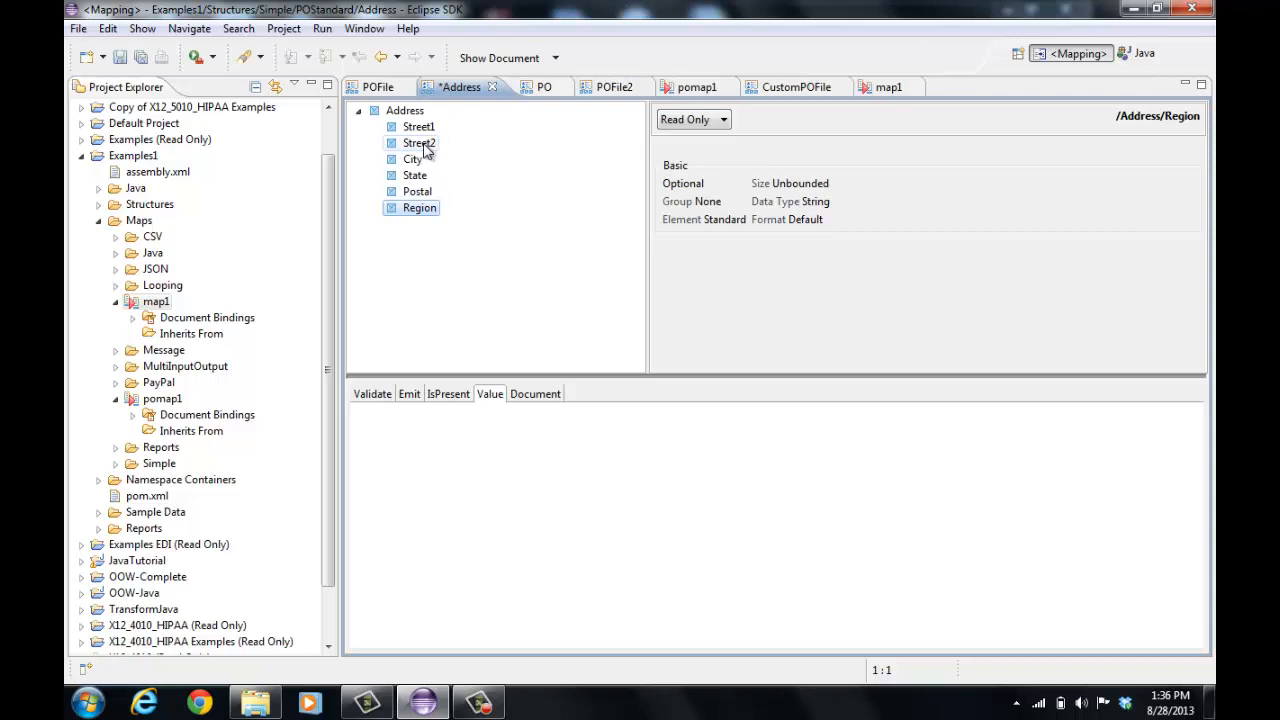
Delete the Street2 element from the Address structure and save the structure
right_click(425, 148)
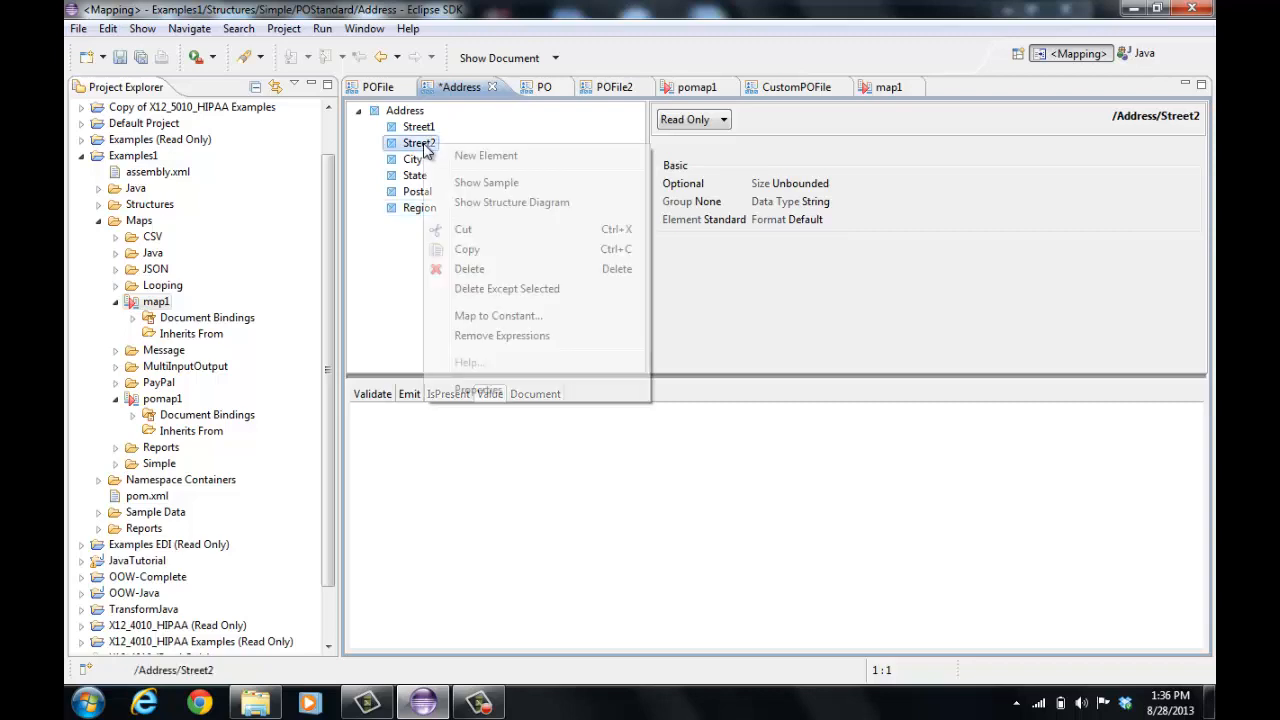
click(487, 268)
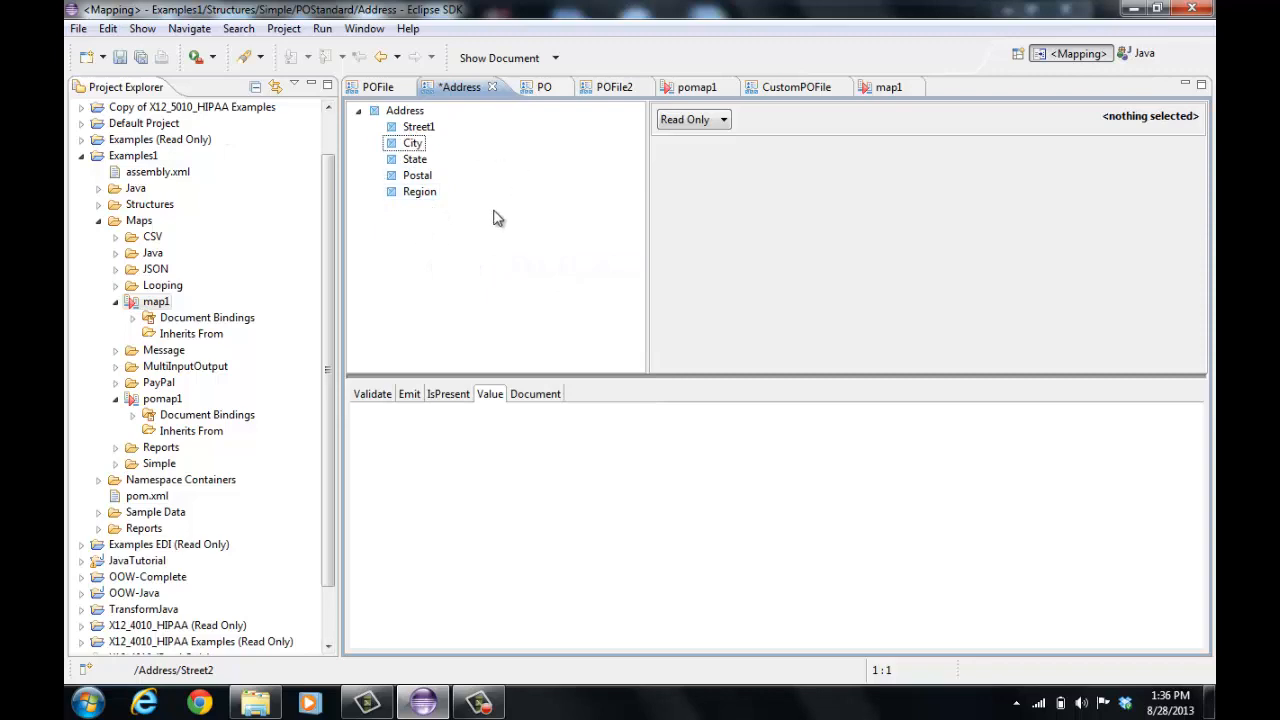
click(122, 58)
Open map1 and examine its reported problems, including the warning about the missing Street2 element
click(883, 90)
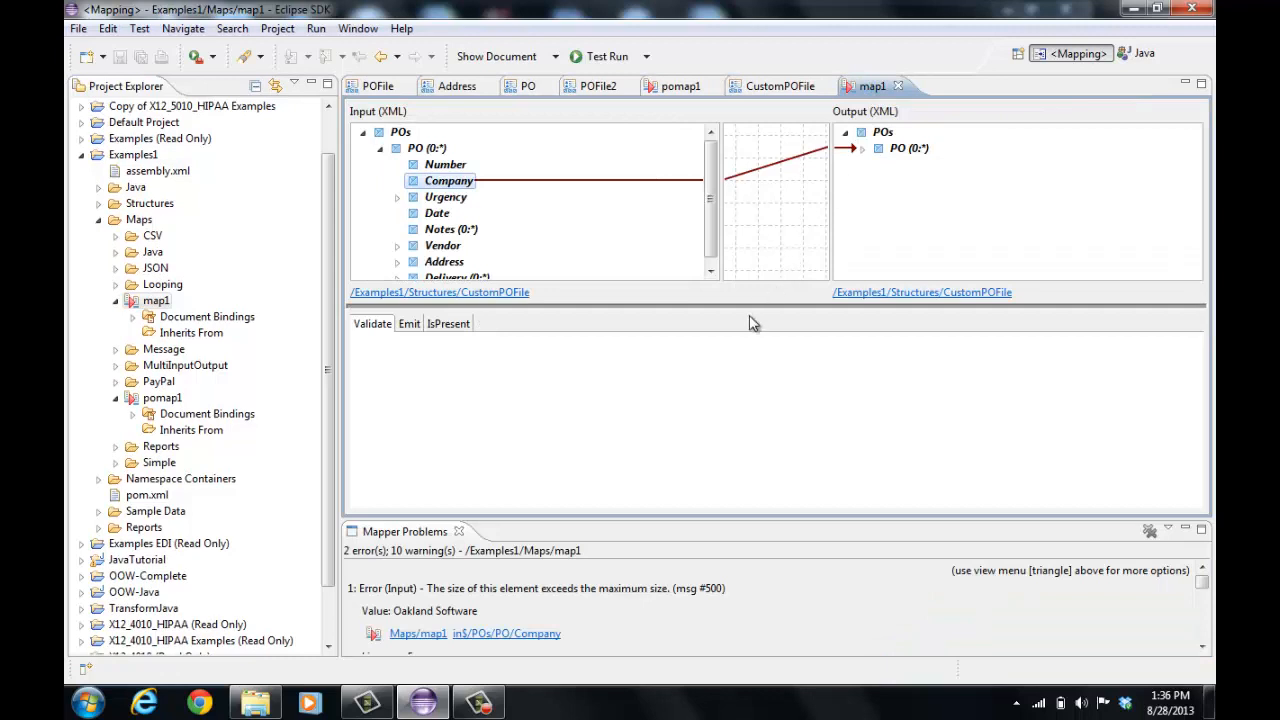
drag(757, 306, 743, 368)
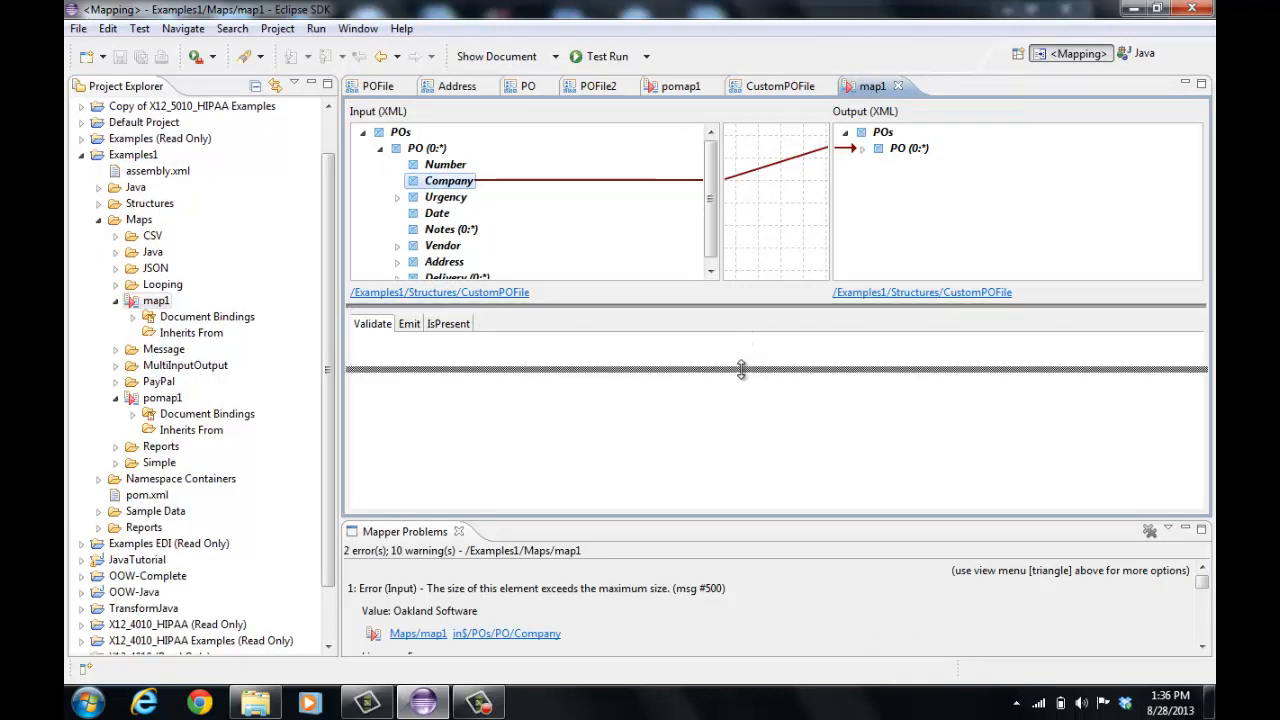
drag(1202, 581, 1202, 594)
scroll(1075, 630, down, 2)
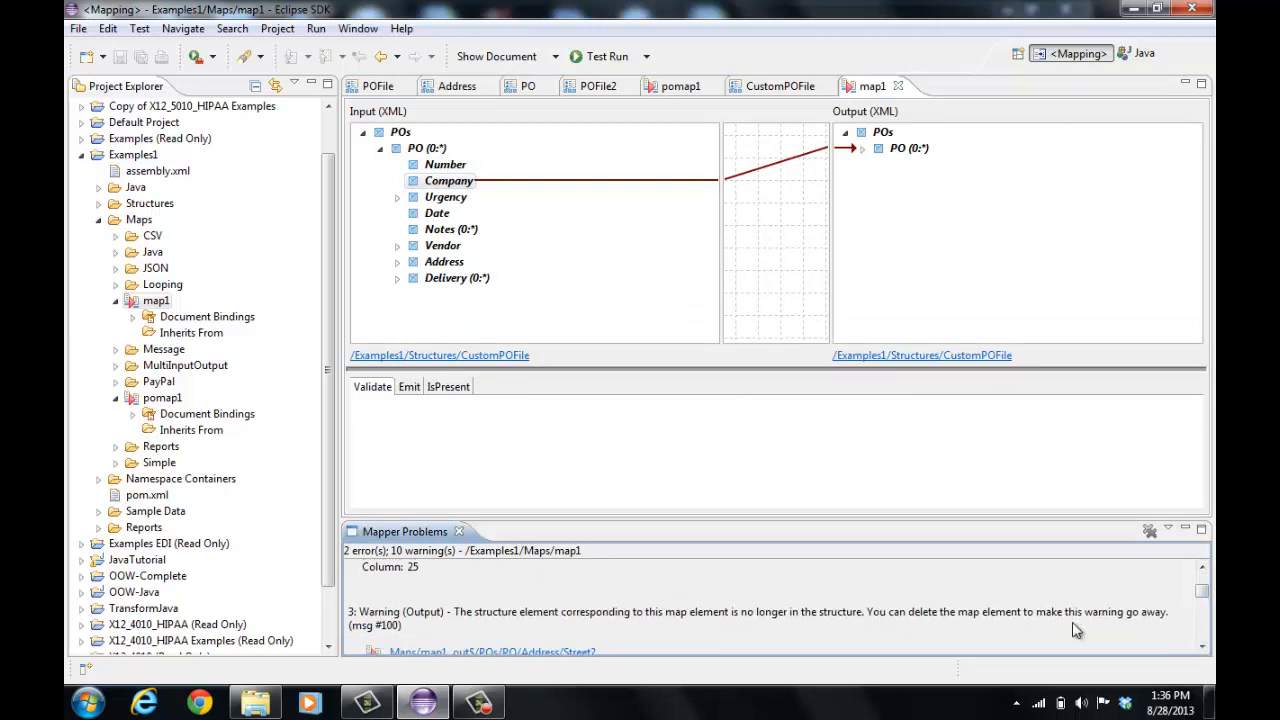
scroll(1070, 630, down, 1)
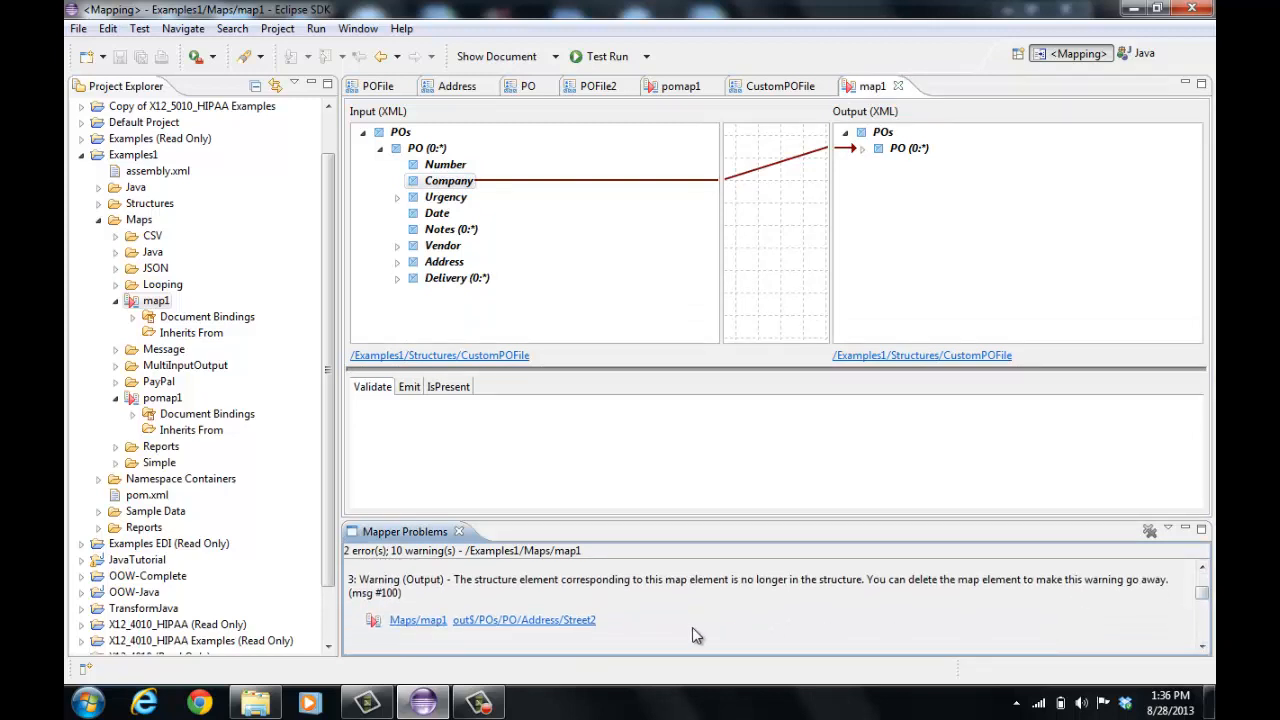
click(585, 620)
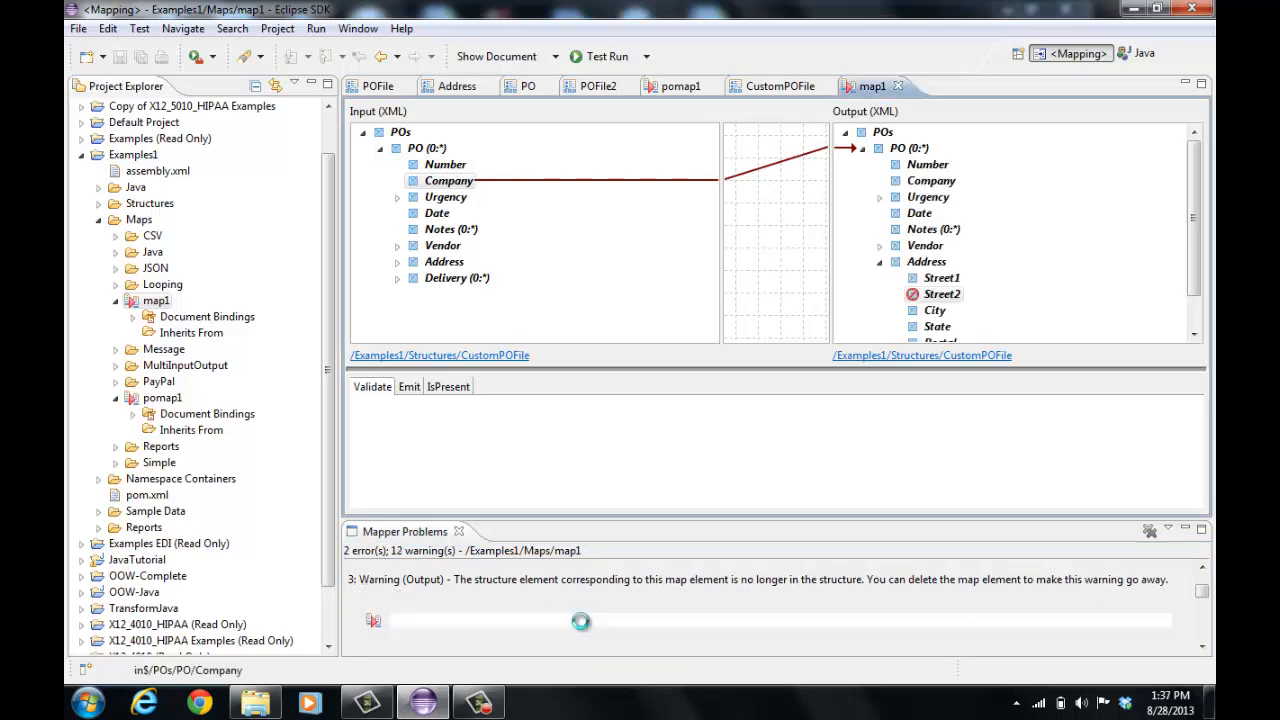
scroll(1060, 287, down, 2)
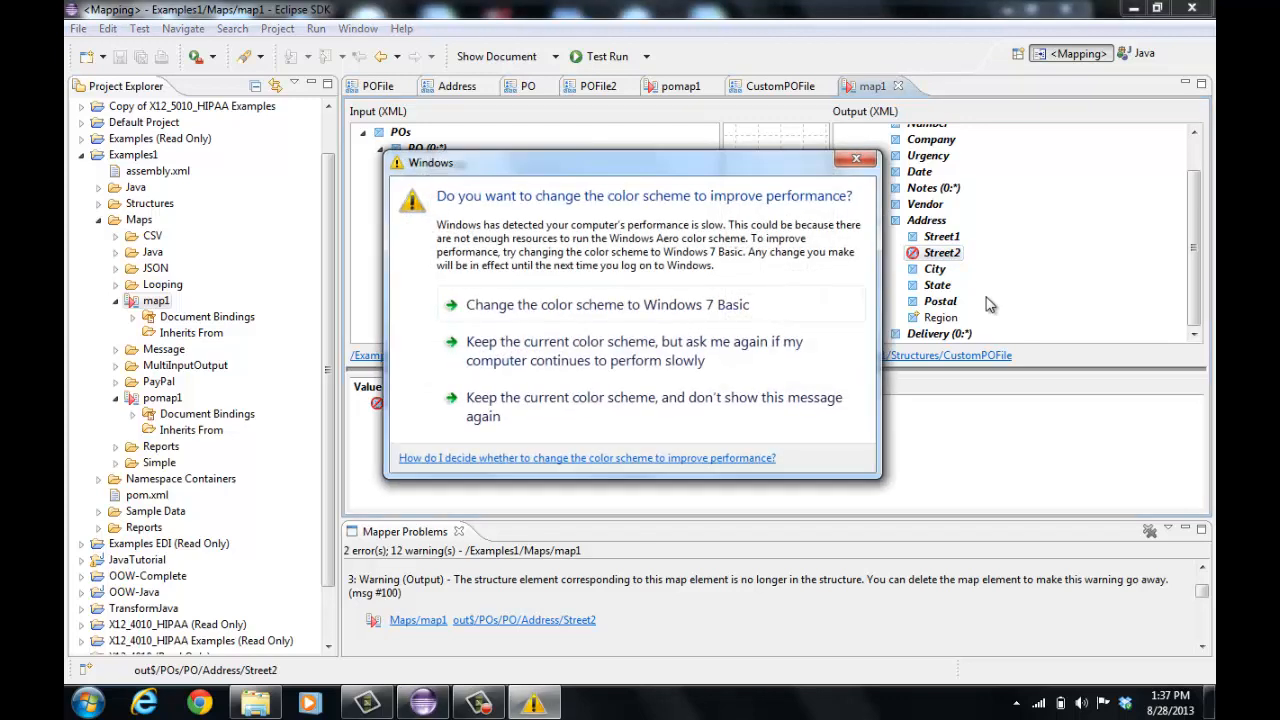
click(621, 396)
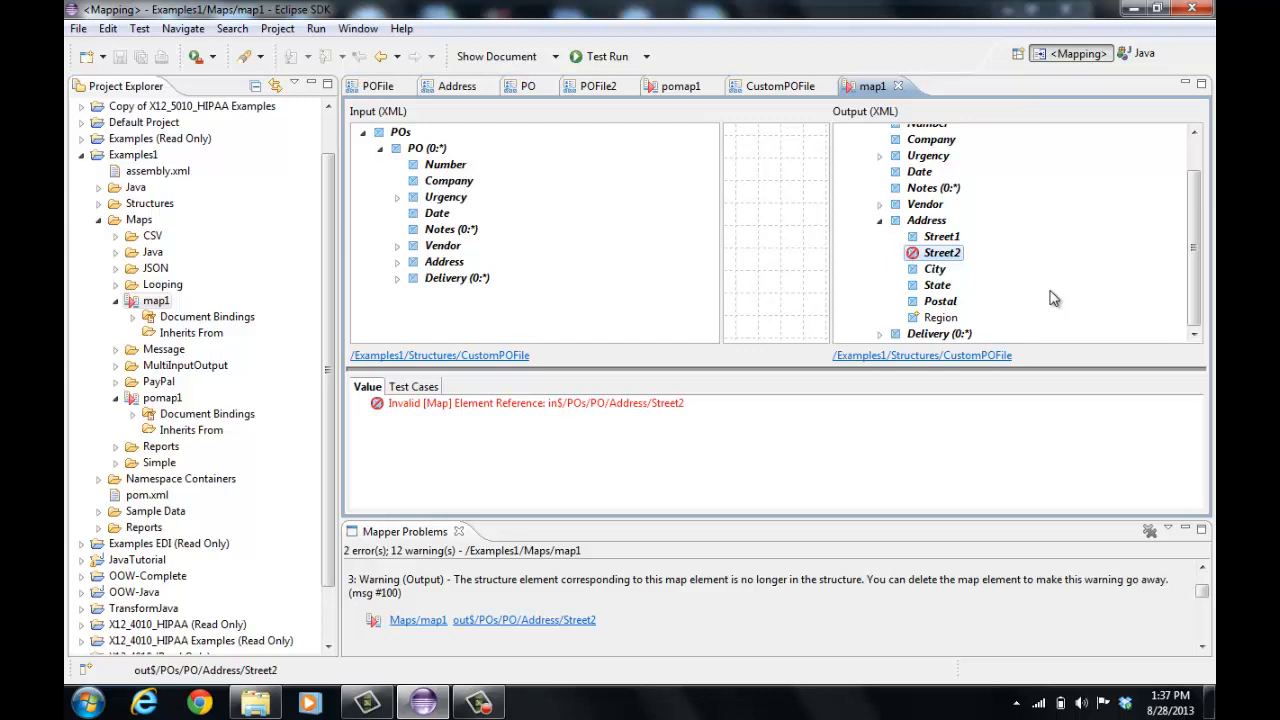
Map the input Address Region element to the output Address Region element
scroll(1053, 298, up, 1)
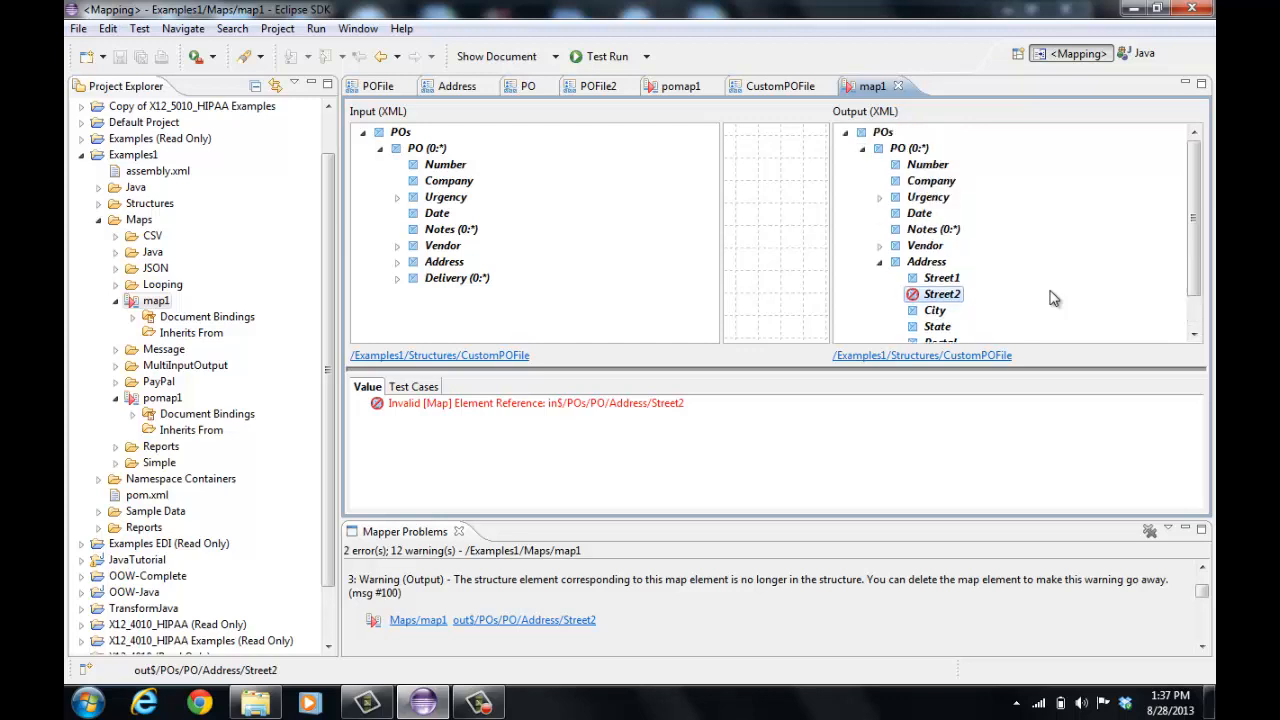
scroll(1053, 298, down, 1)
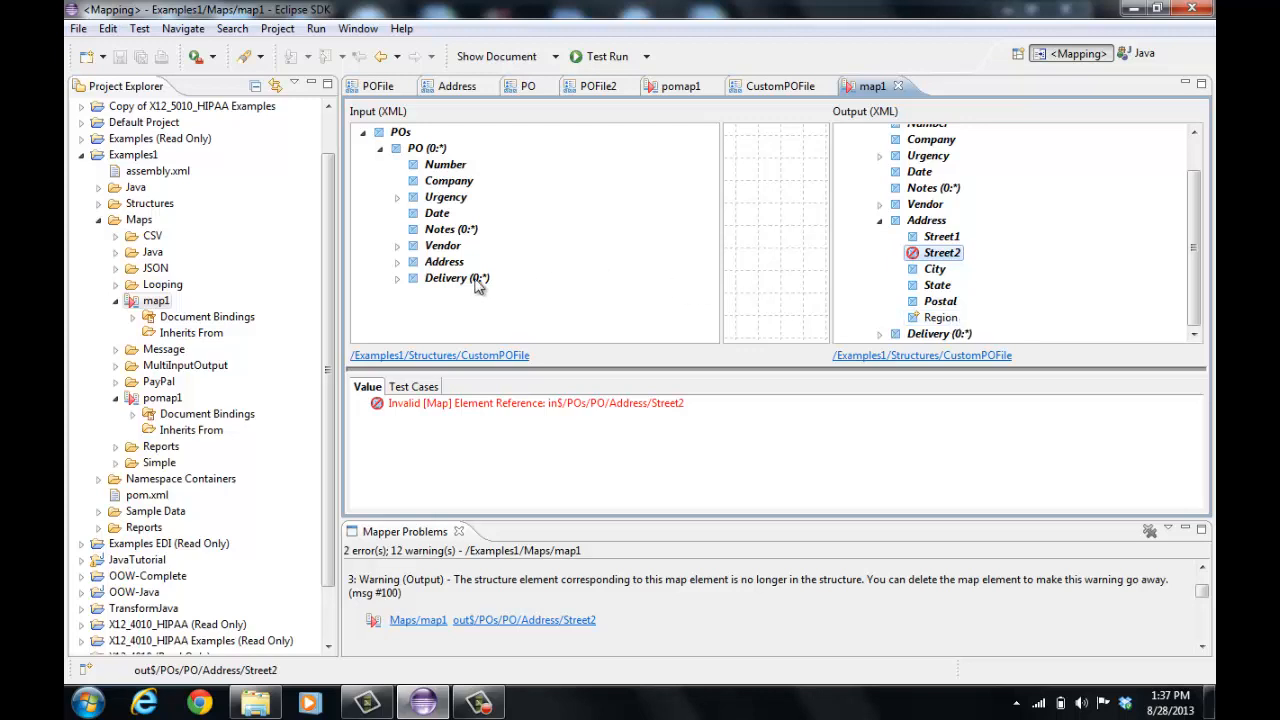
click(397, 263)
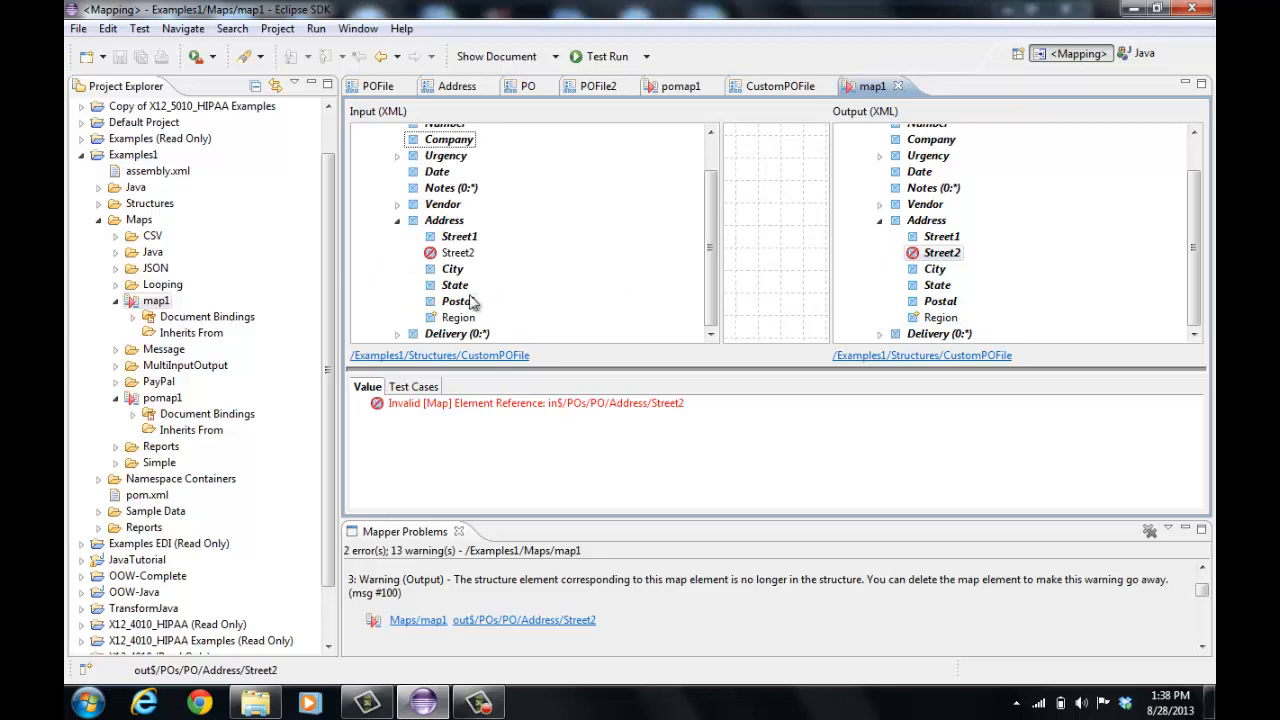
drag(445, 325, 945, 320)
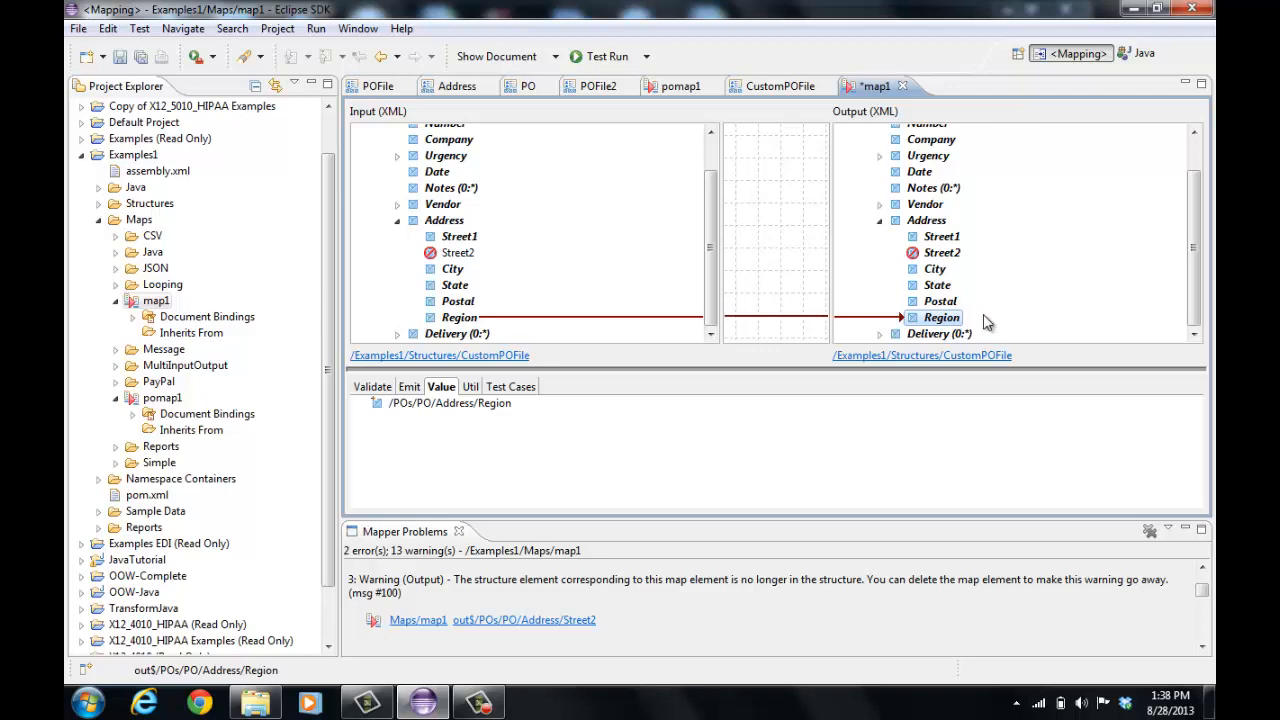
Delete the invalid Street2 element from the output Address structure
scroll(985, 321, up, 1)
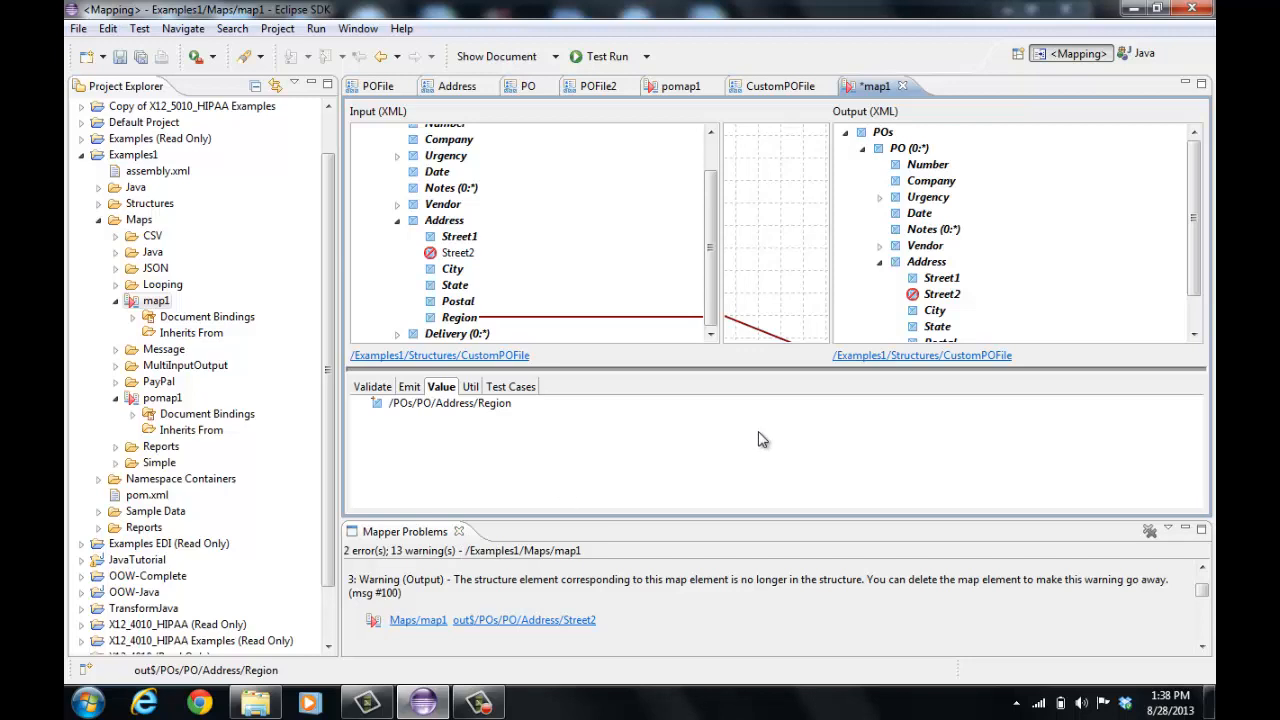
scroll(1090, 280, down, 1)
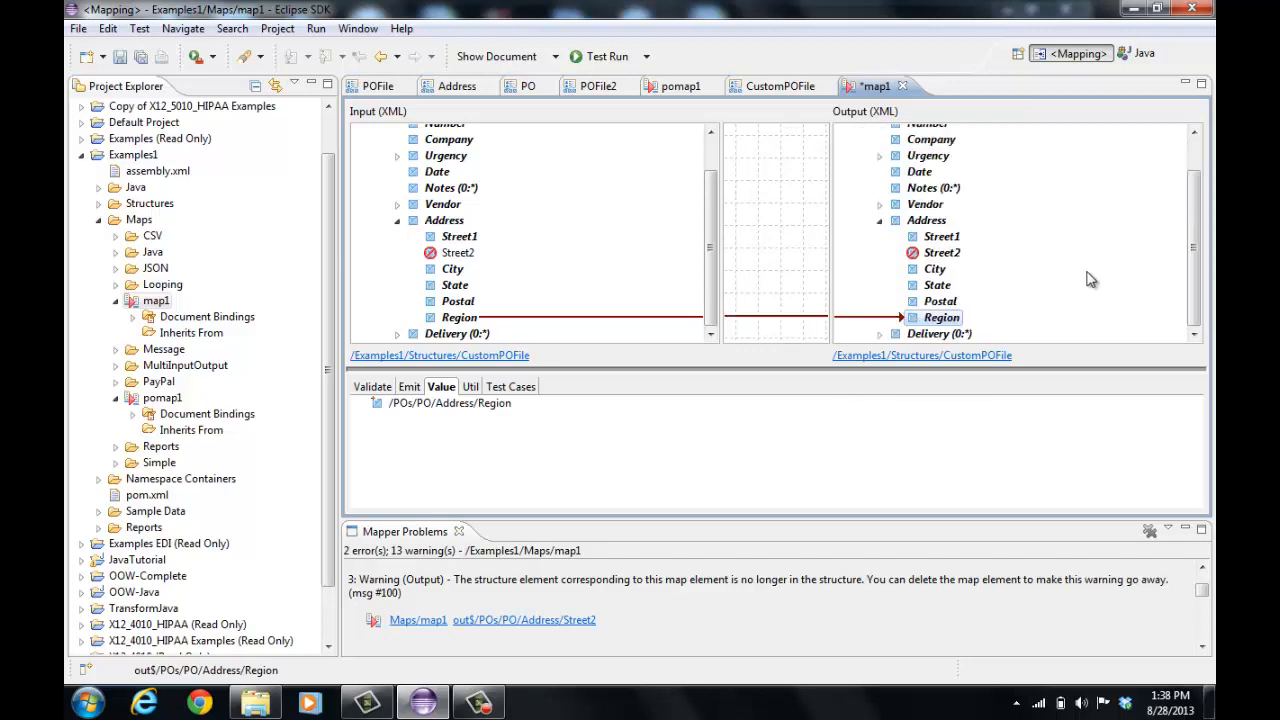
scroll(1090, 280, up, 1)
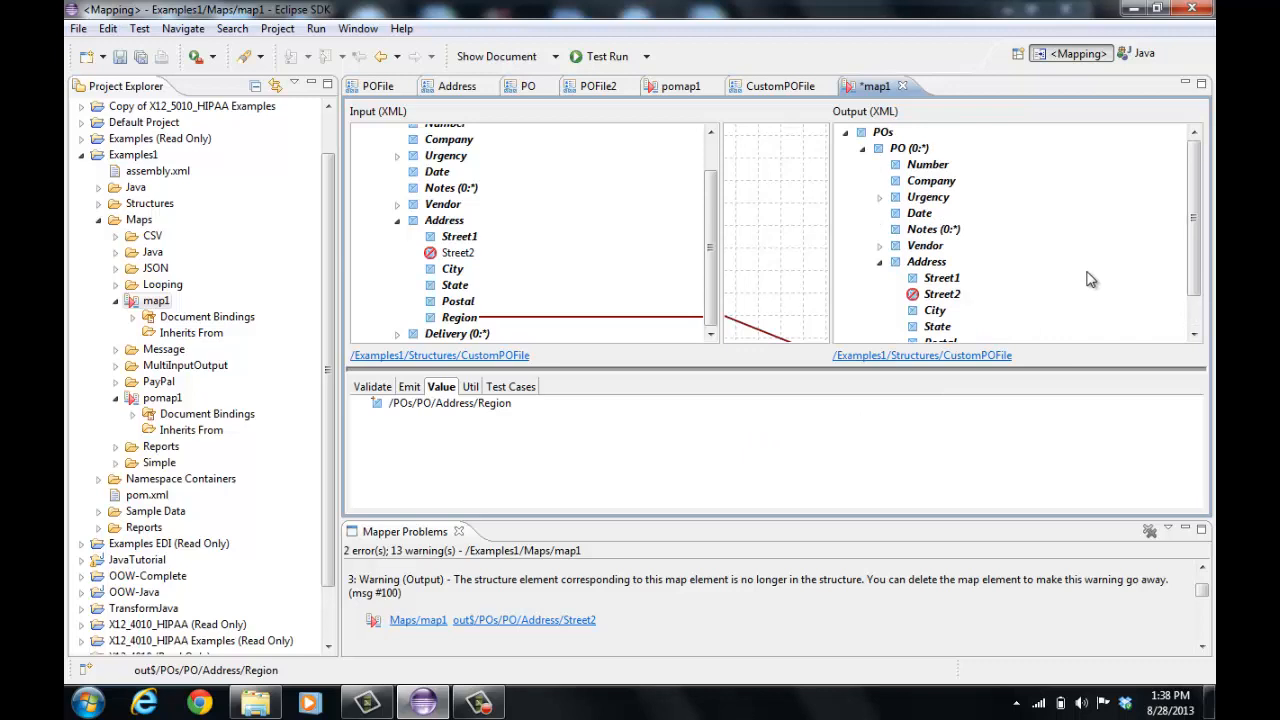
scroll(1090, 280, down, 1)
right_click(942, 253)
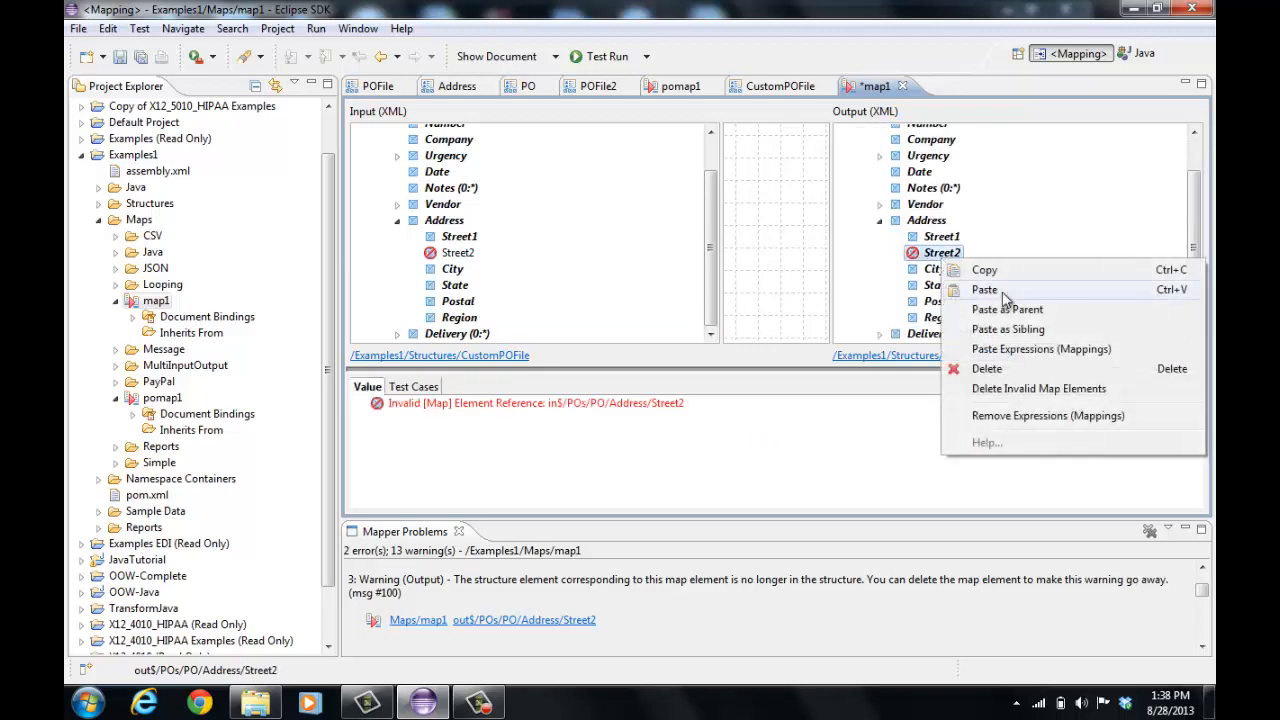
click(1037, 368)
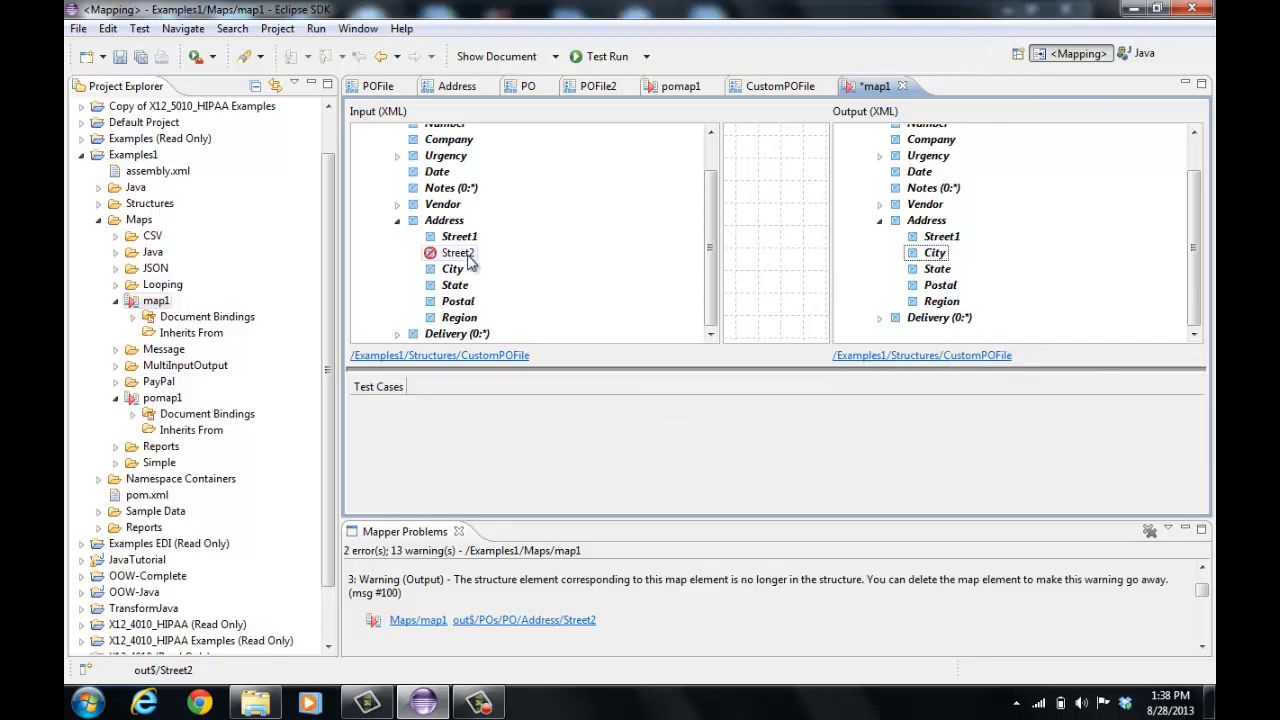
Delete invalid map elements and remove new element indications on the output POs root
scroll(472, 263, up, 2)
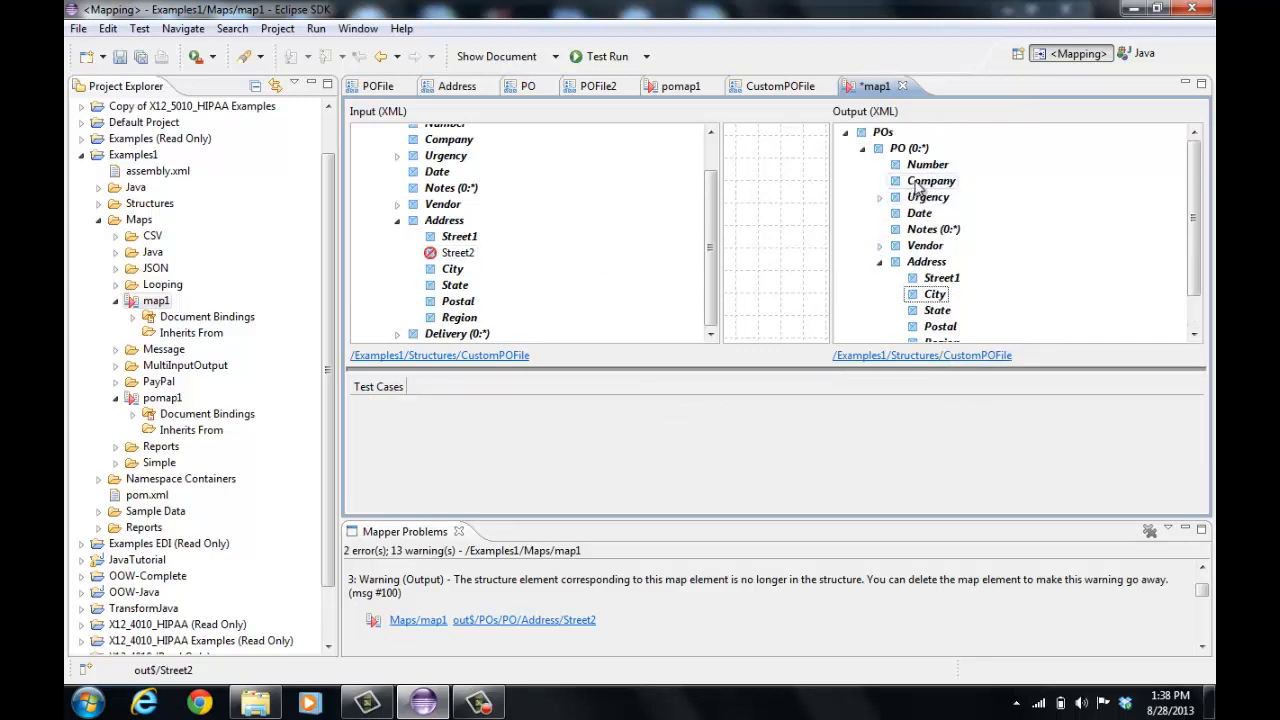
right_click(893, 133)
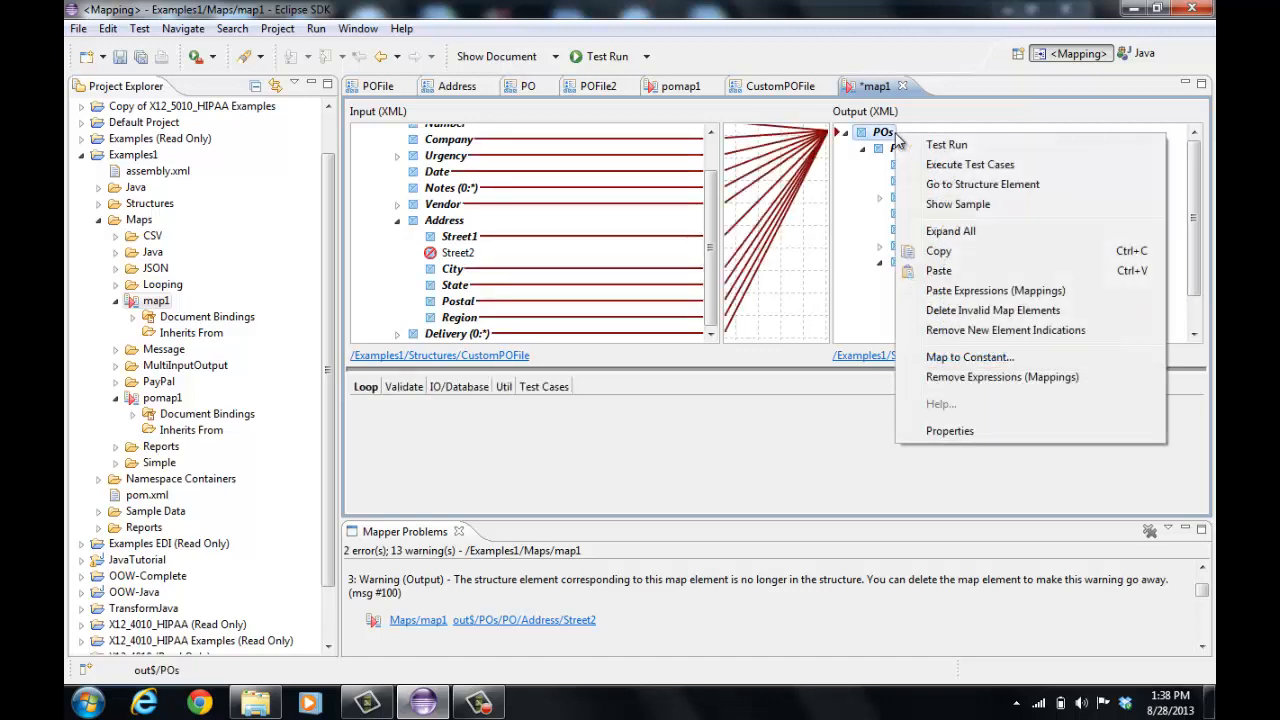
click(1007, 312)
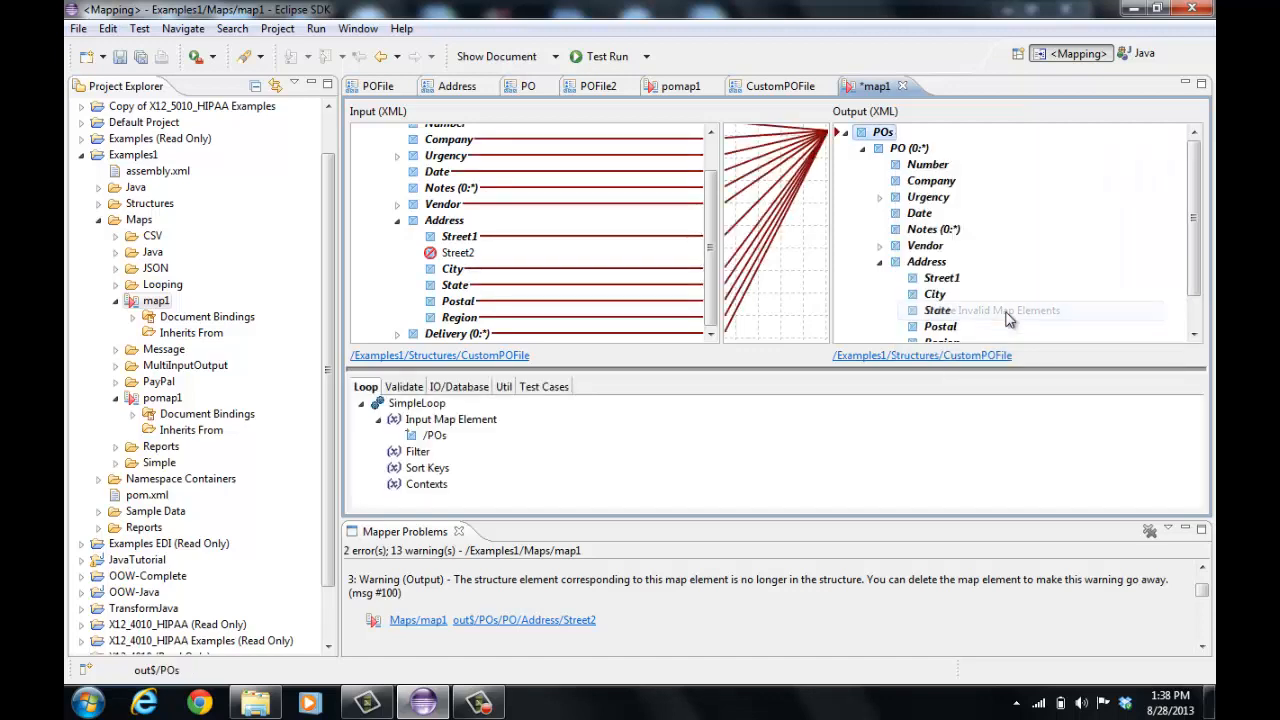
right_click(890, 135)
click(960, 334)
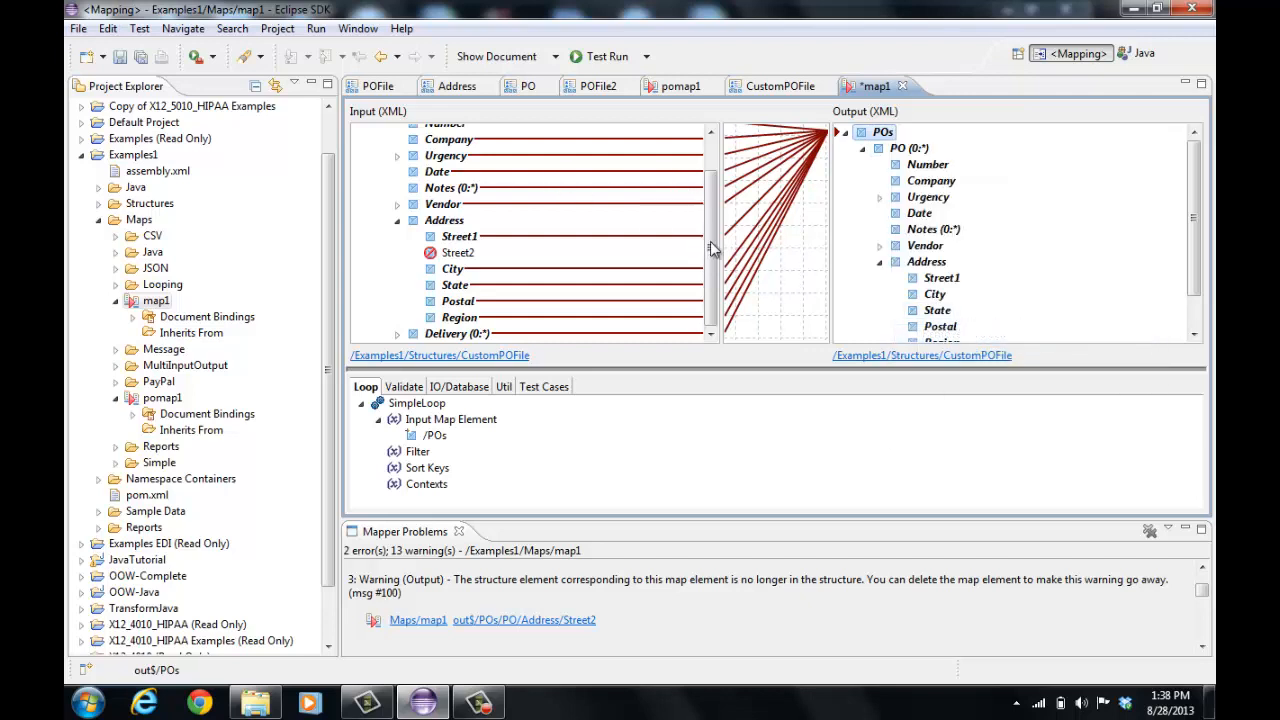
Delete invalid map elements and remove new element indications on the input POs root
scroll(712, 262, up, 2)
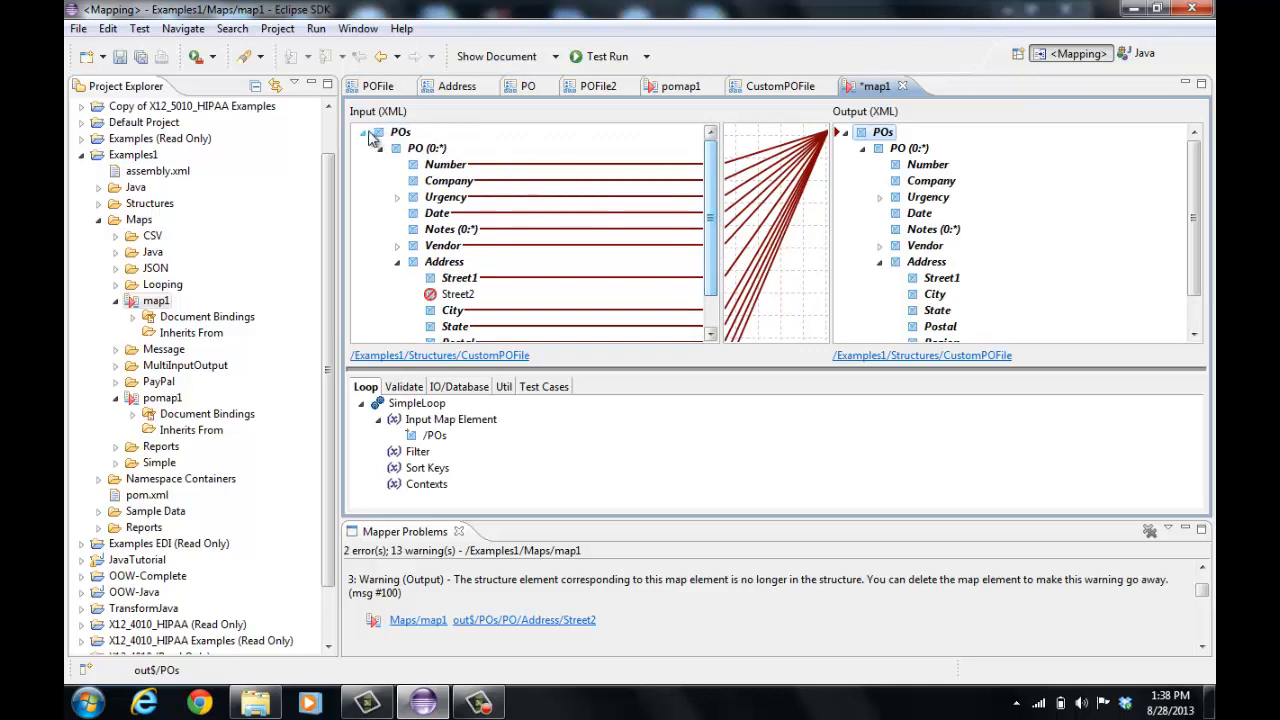
right_click(400, 133)
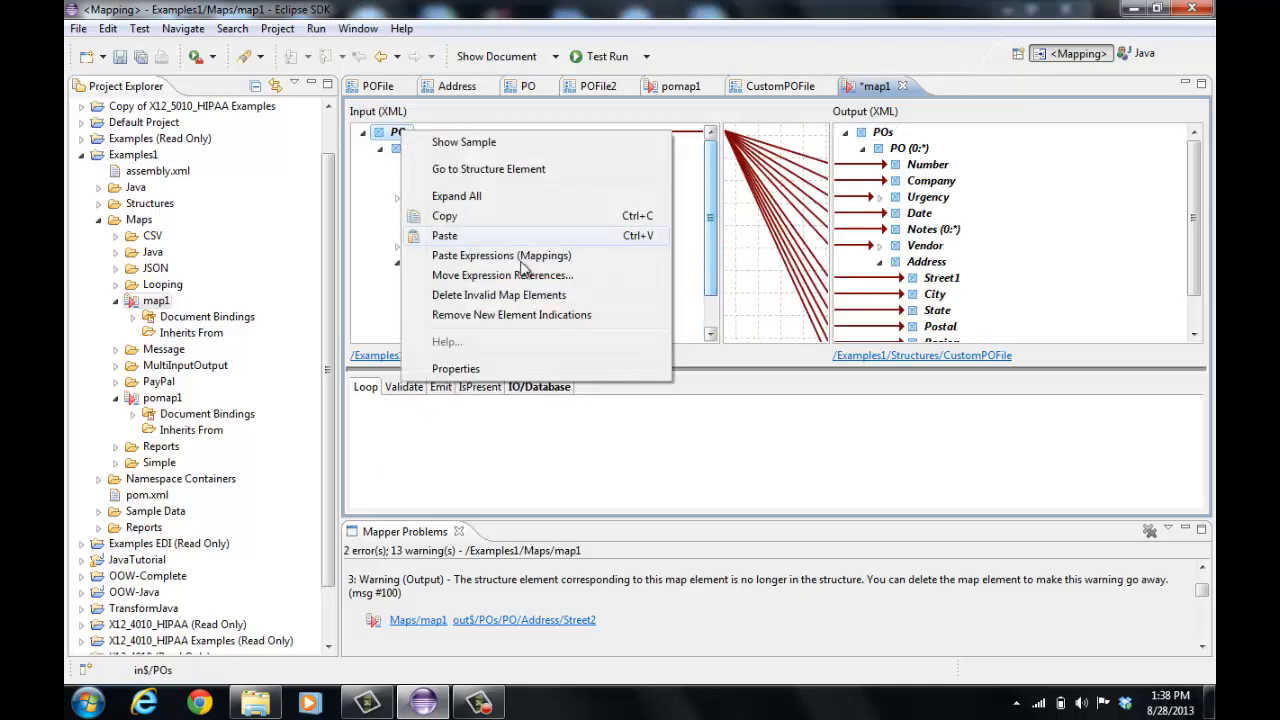
click(518, 294)
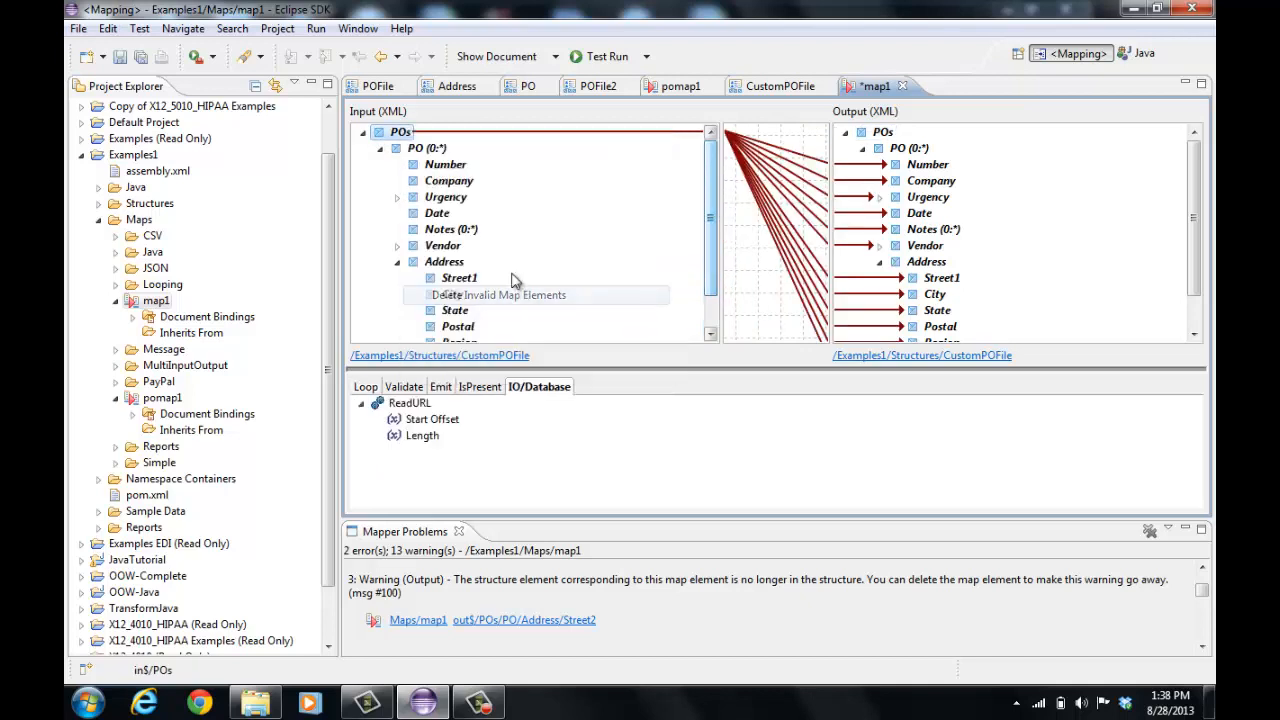
right_click(400, 133)
click(505, 321)
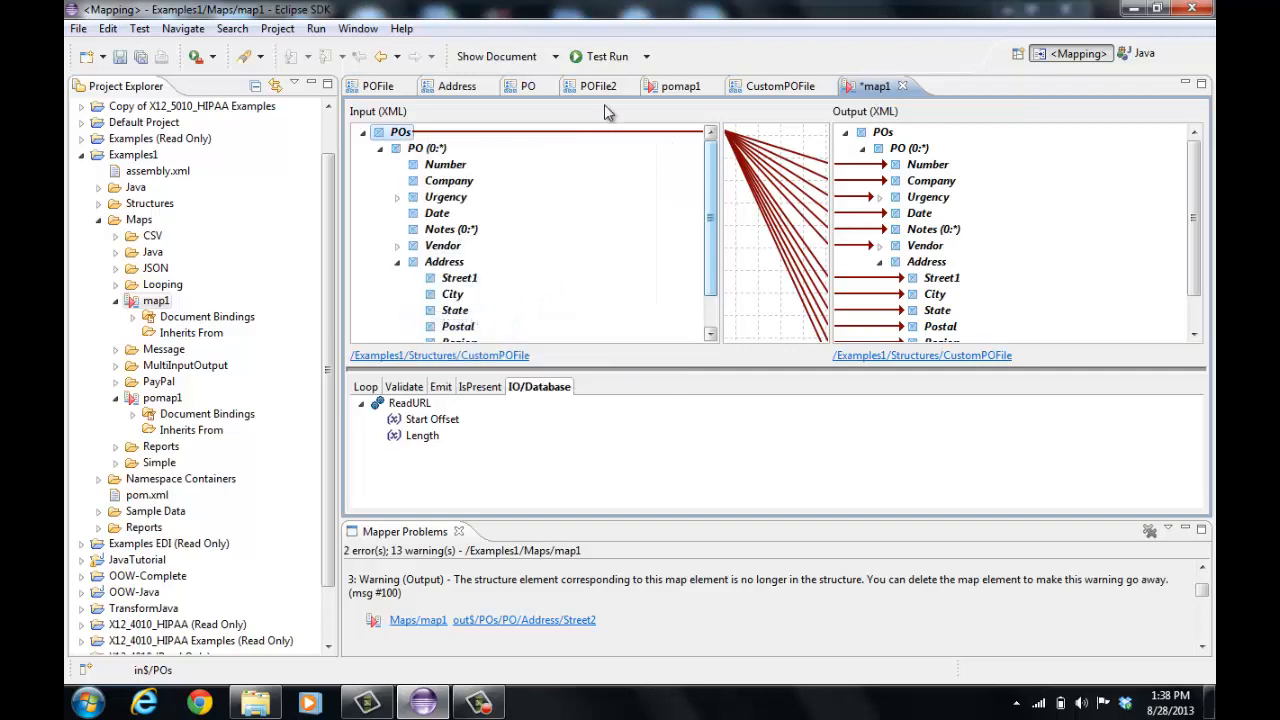
Test run map1, review the reported problems, and save the map
click(605, 57)
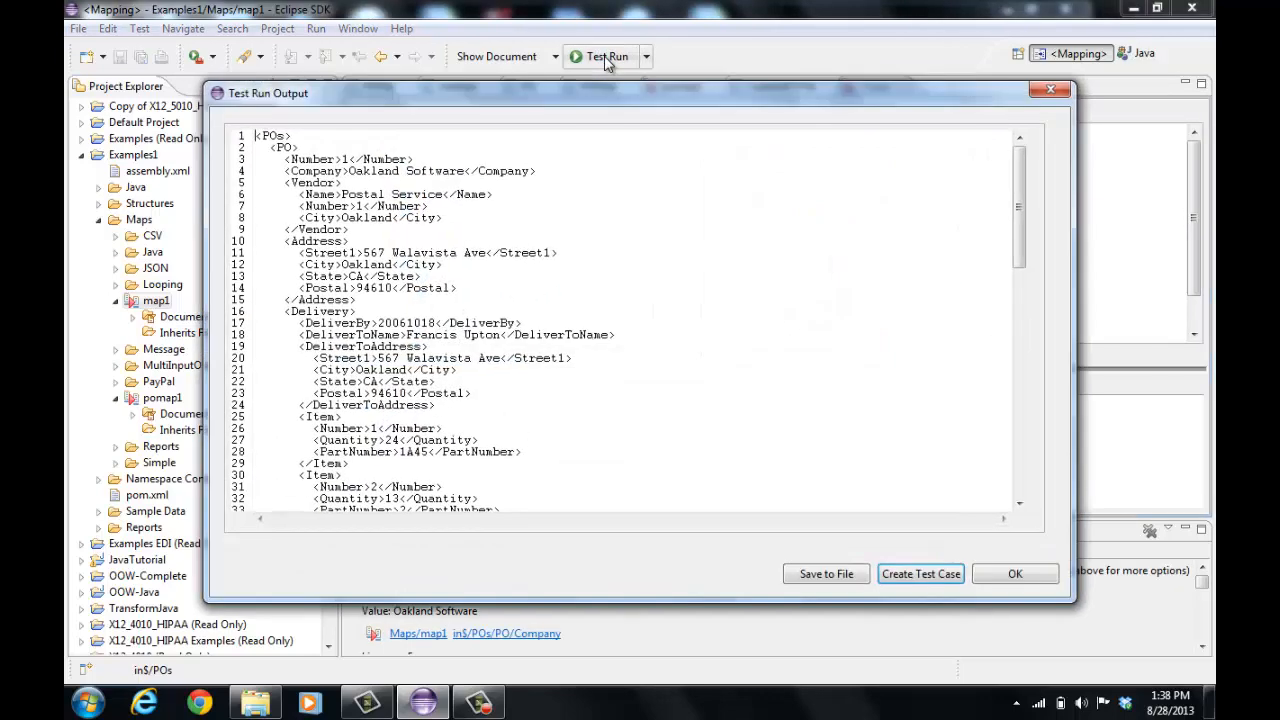
click(990, 577)
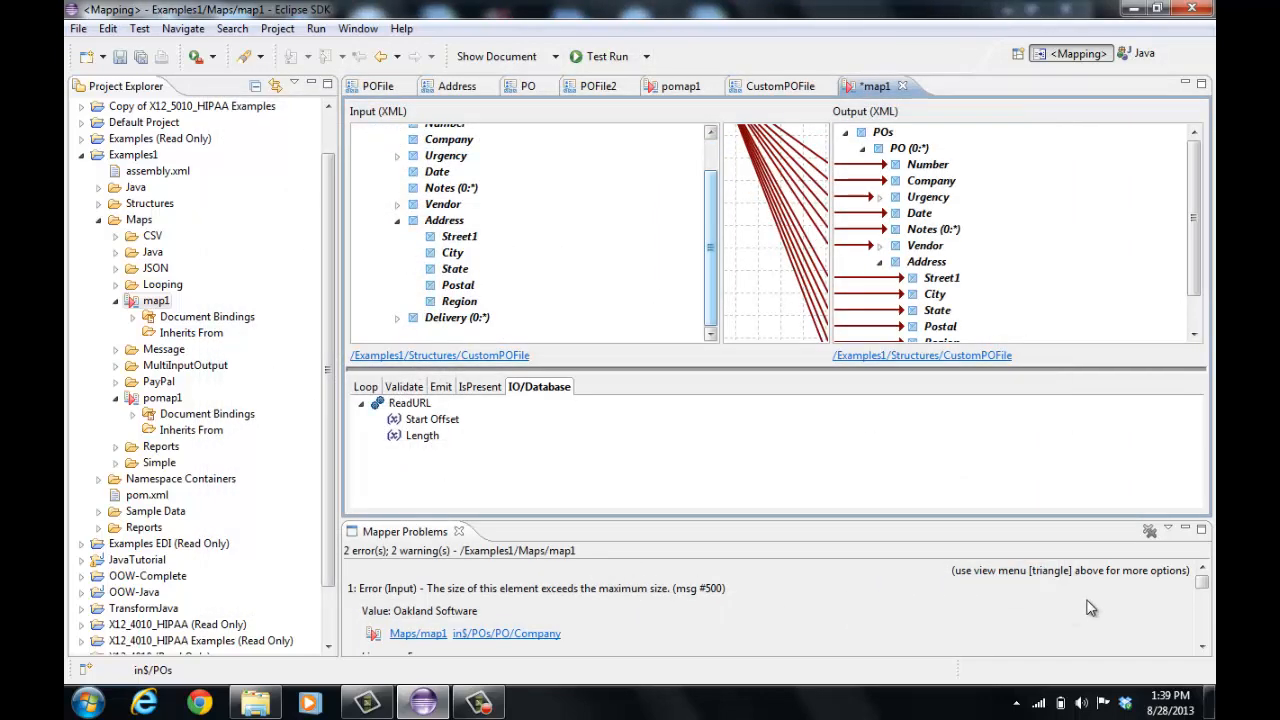
click(1202, 593)
drag(1203, 591, 1204, 618)
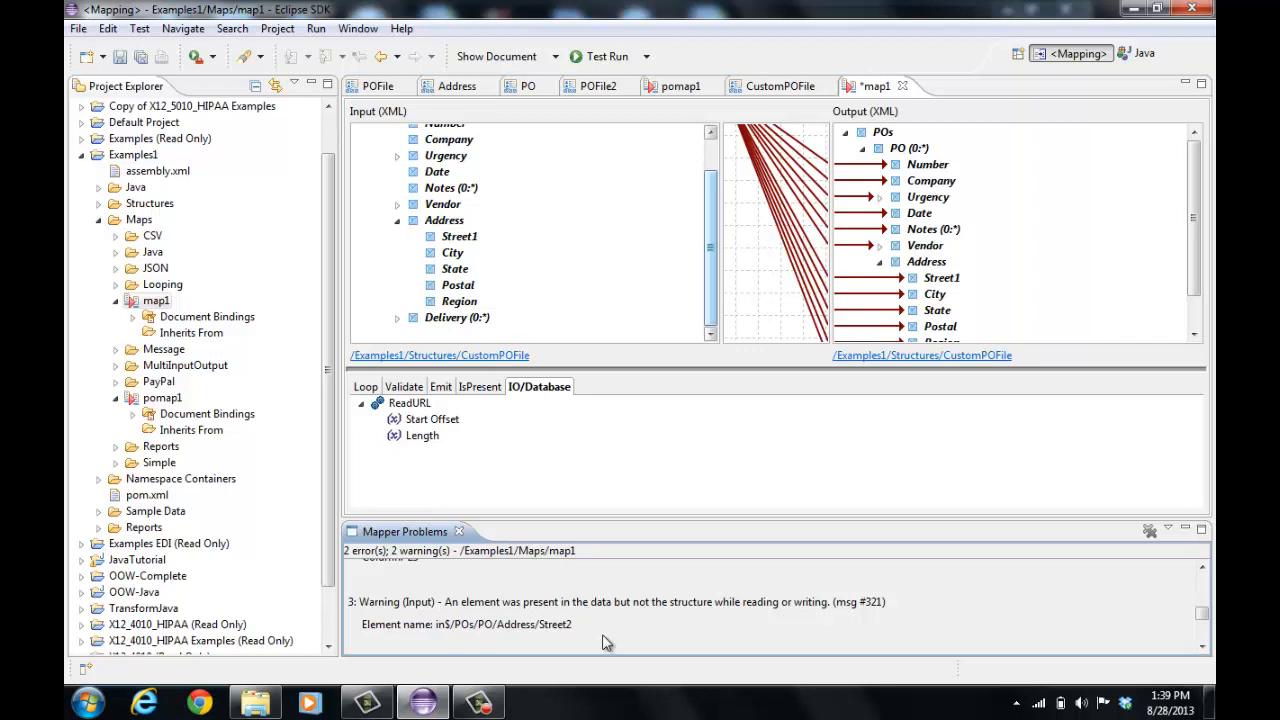
click(119, 57)
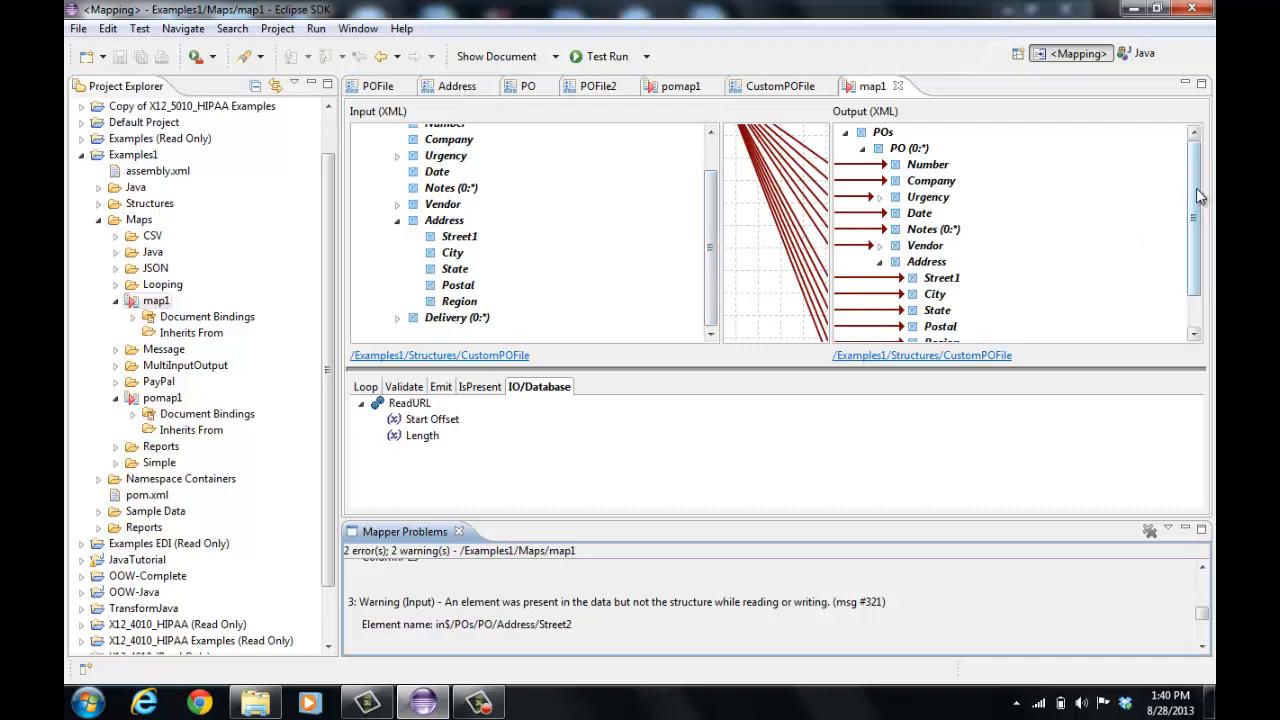
Check which objects use map1 and which objects map1 uses
drag(1196, 188, 1190, 232)
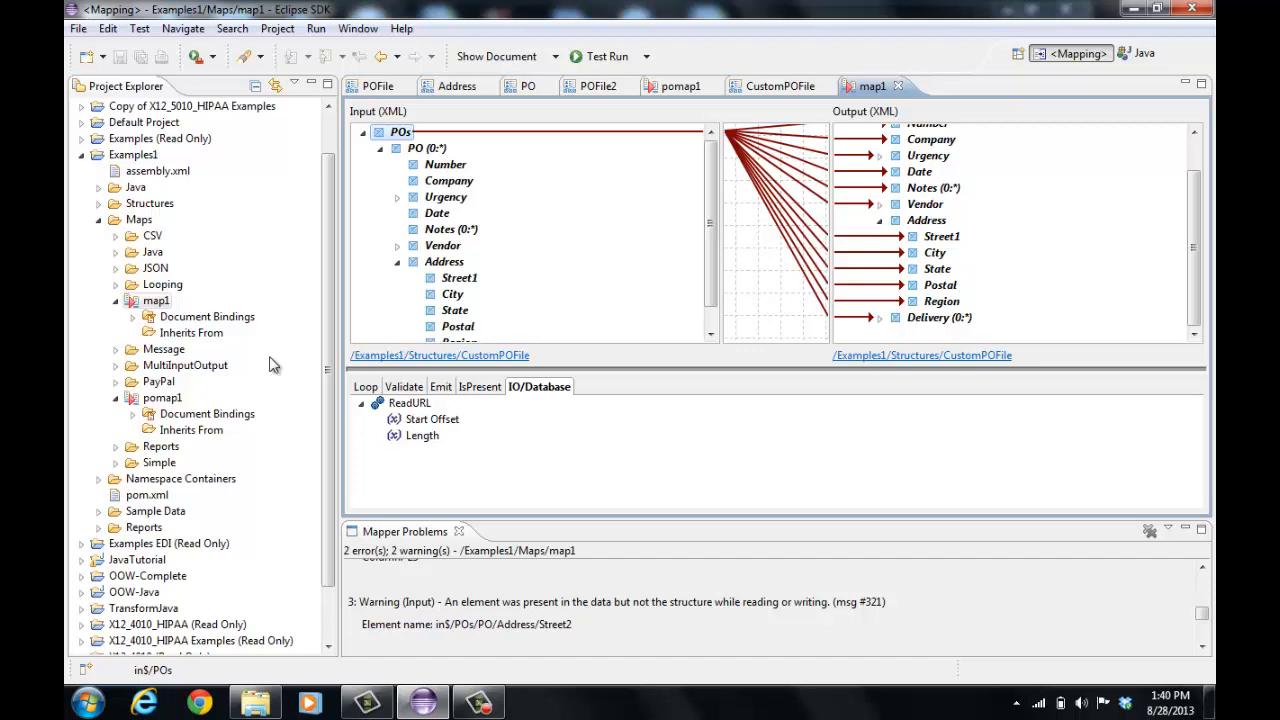
right_click(157, 305)
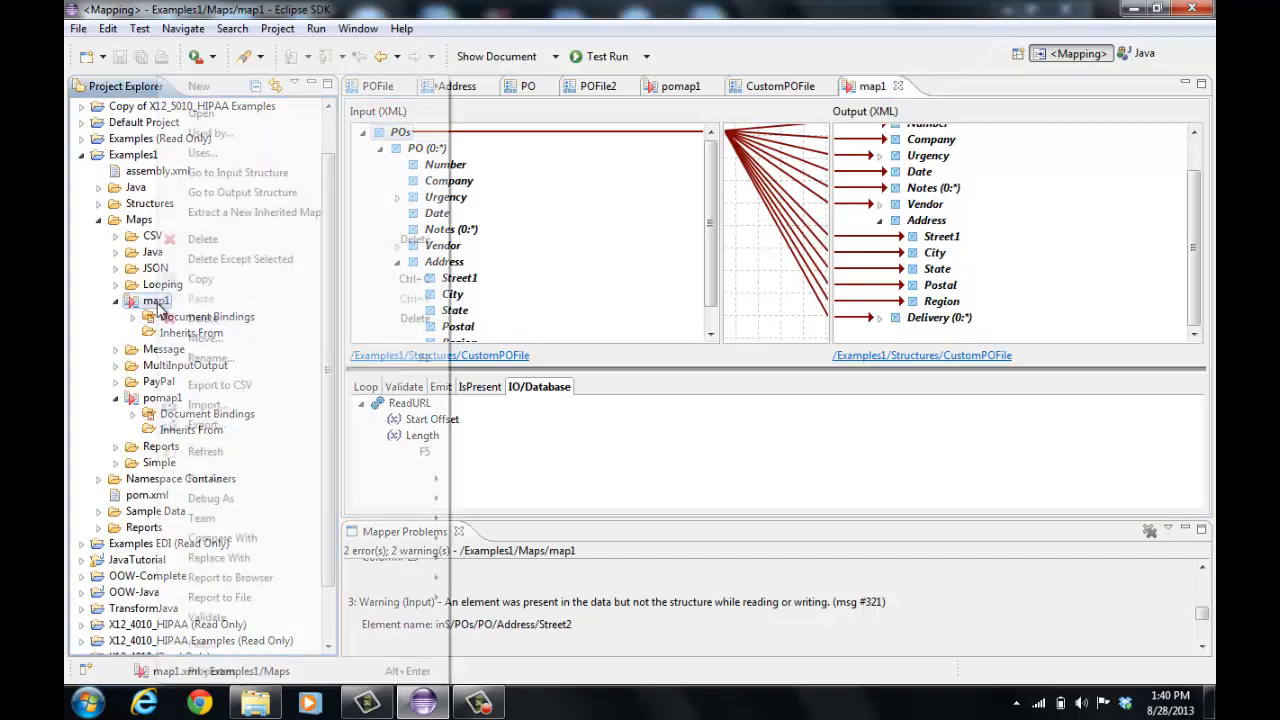
click(224, 137)
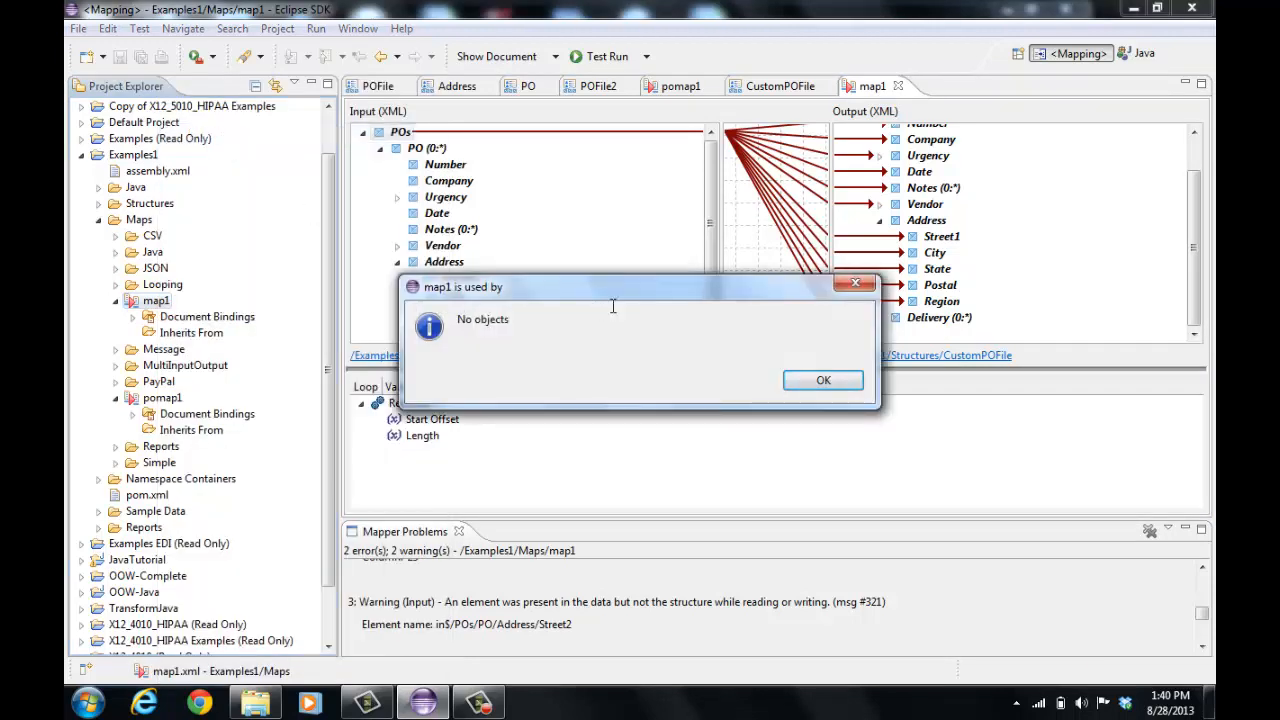
click(822, 383)
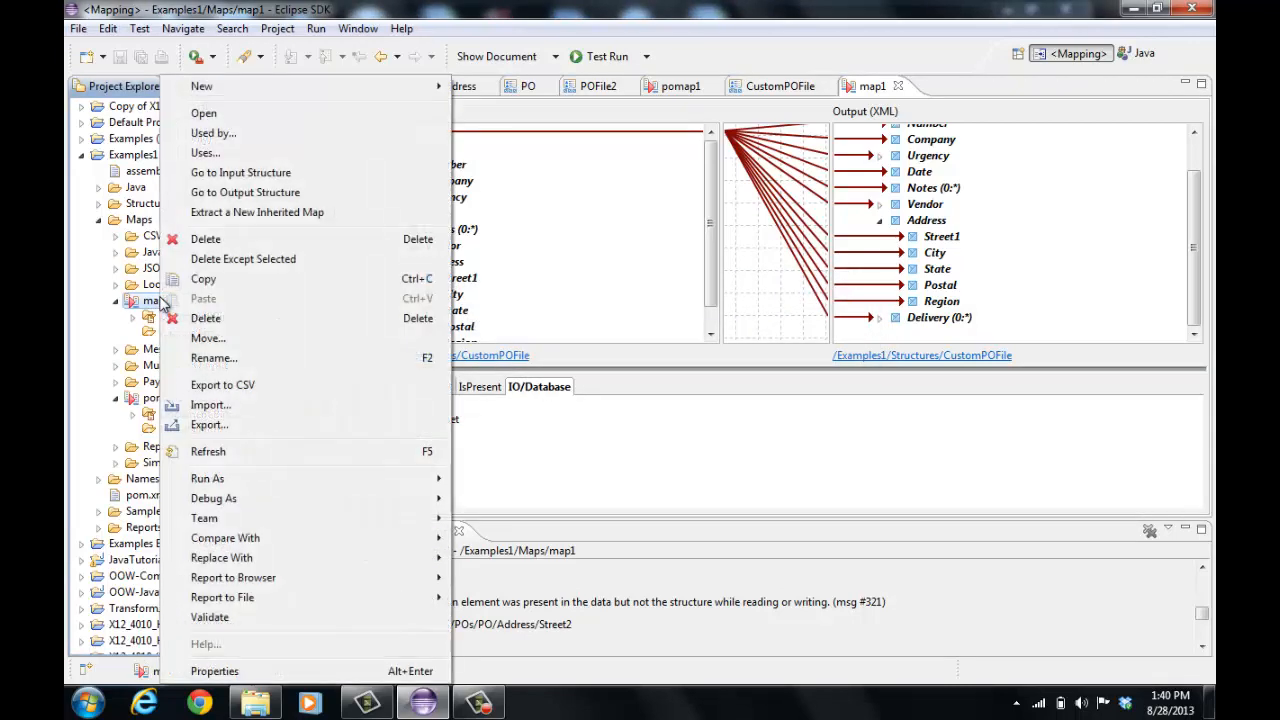
click(222, 152)
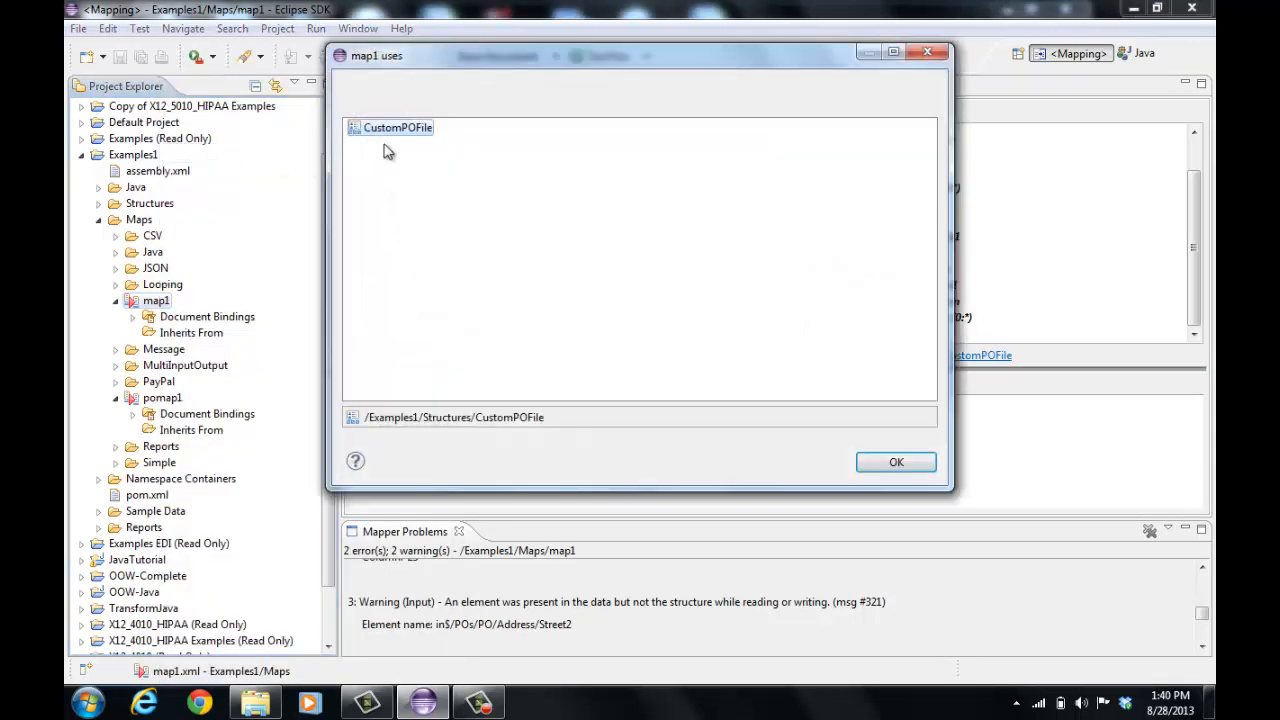
click(906, 467)
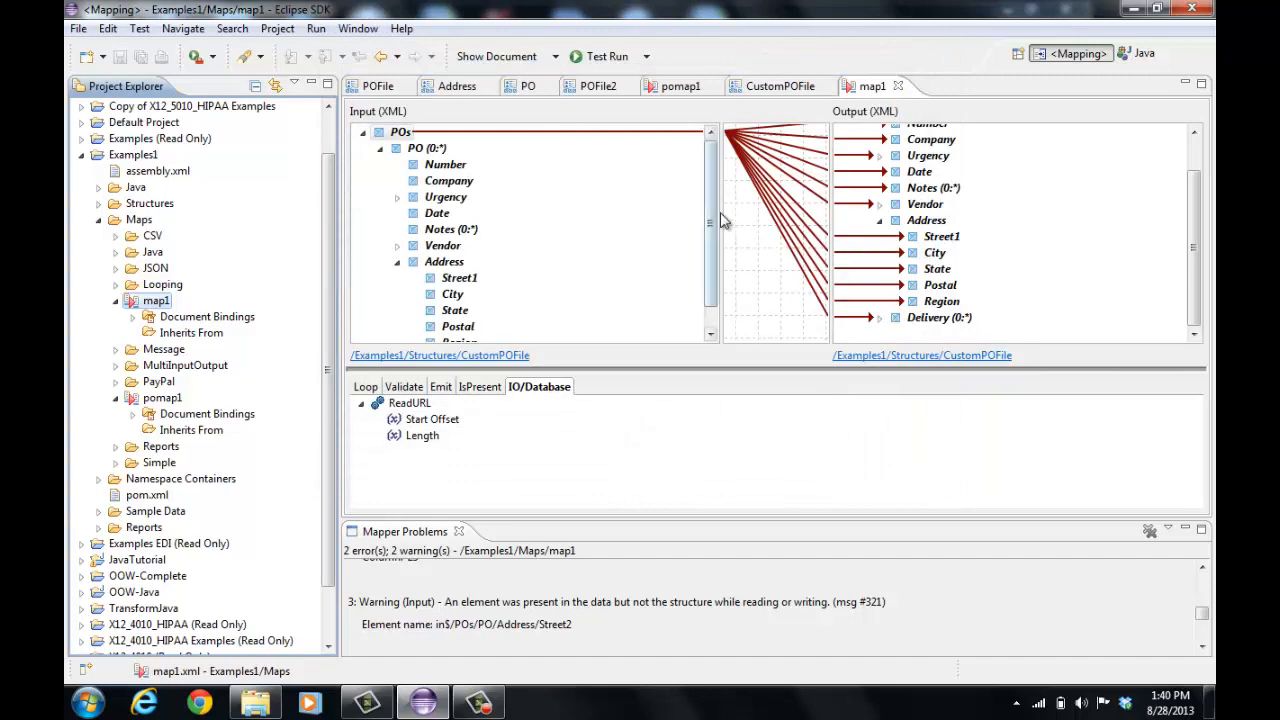
Locate CustomPOFile in the project tree and check which objects use it and which objects it uses
click(778, 89)
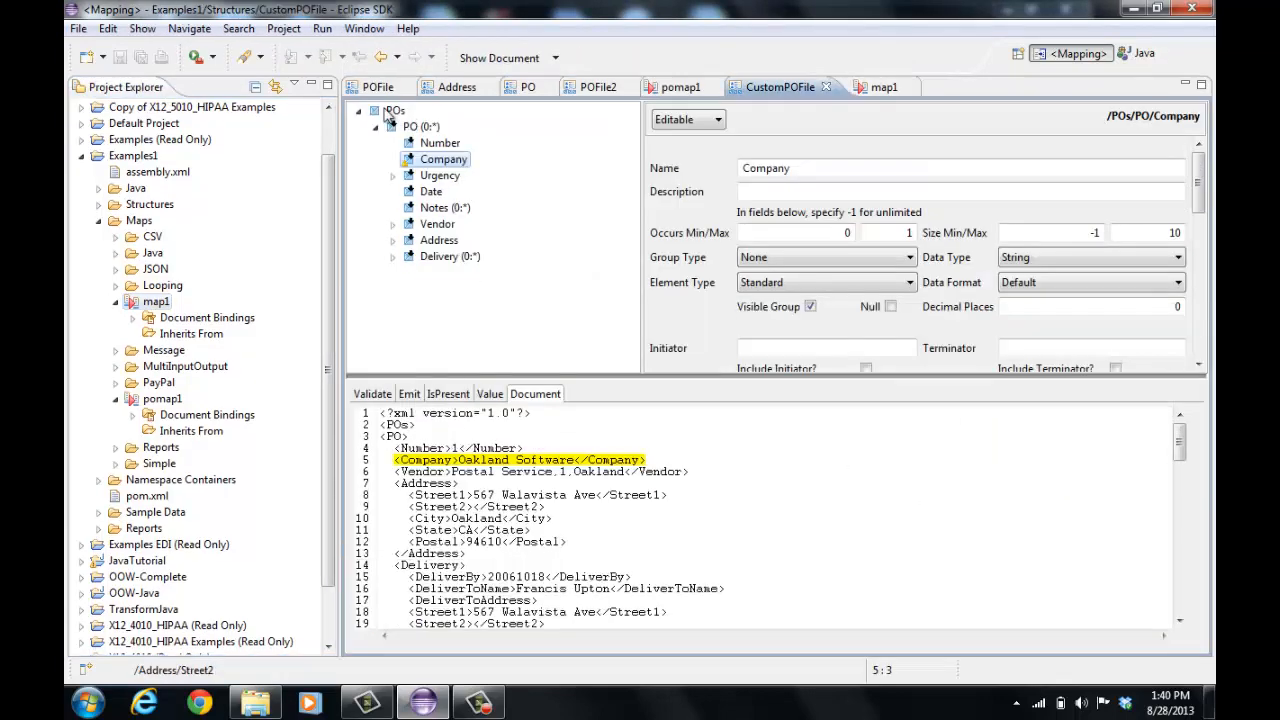
click(277, 88)
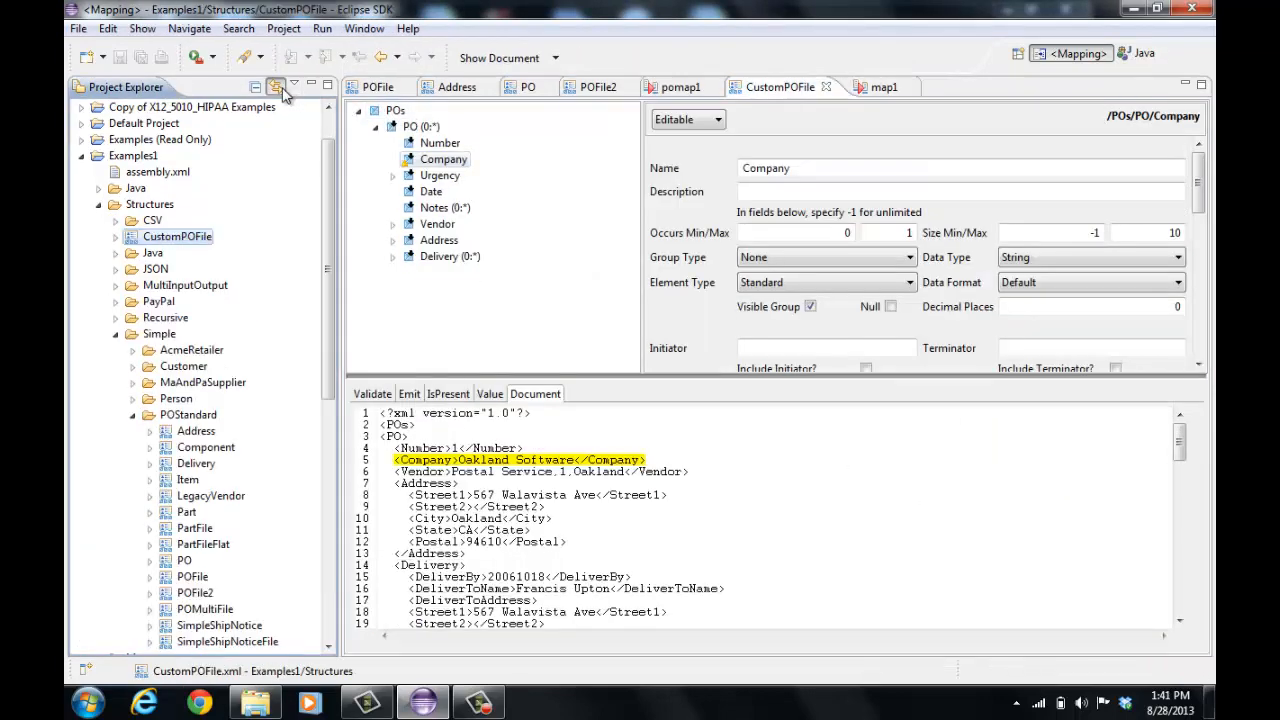
right_click(195, 246)
click(252, 220)
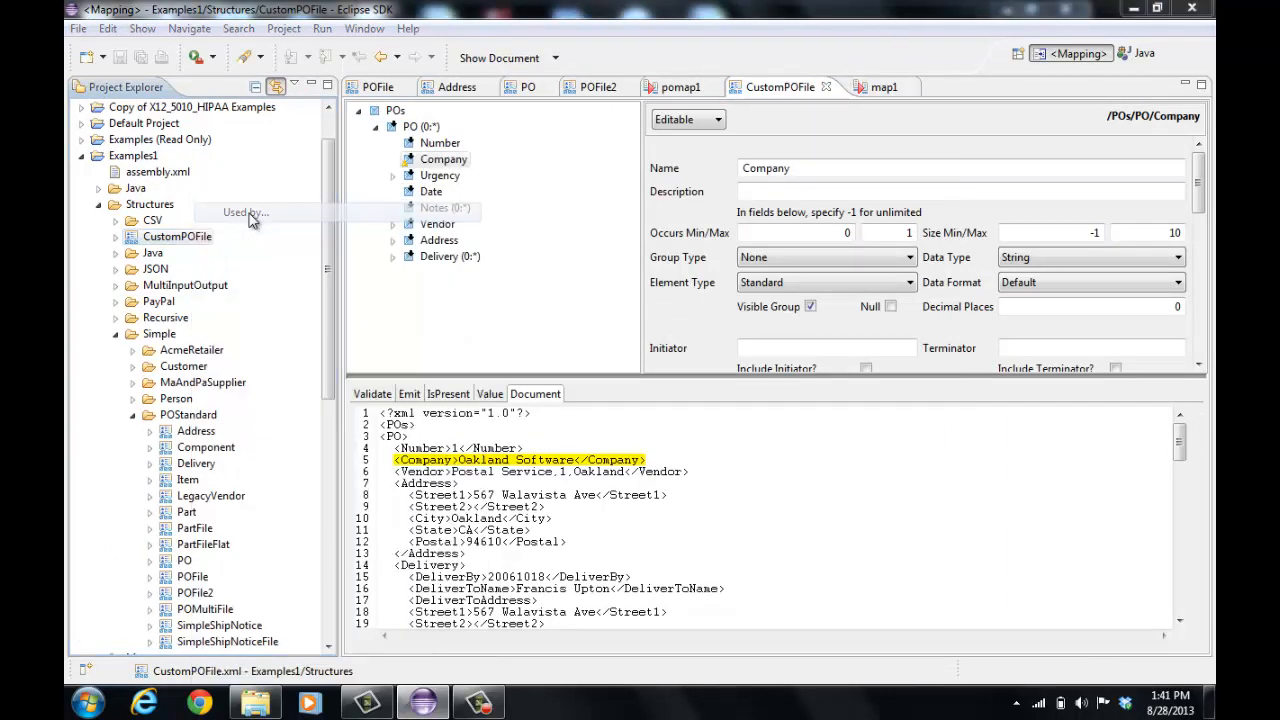
click(896, 462)
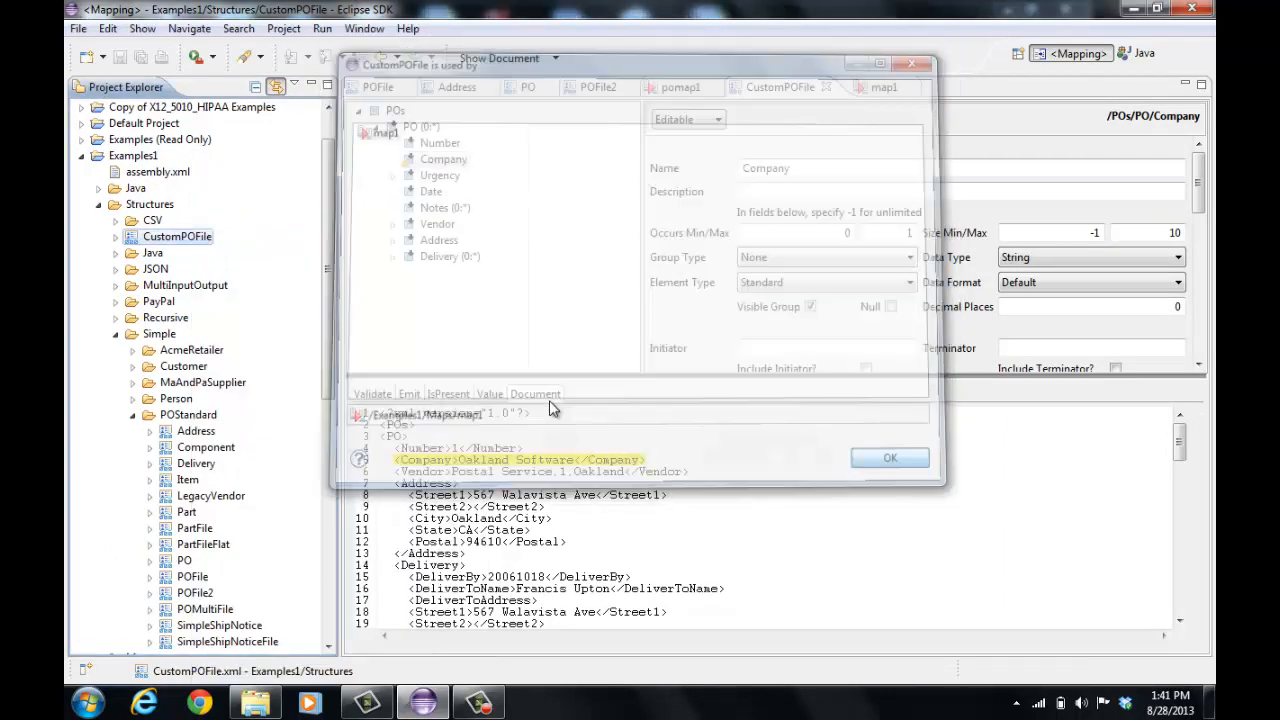
right_click(197, 240)
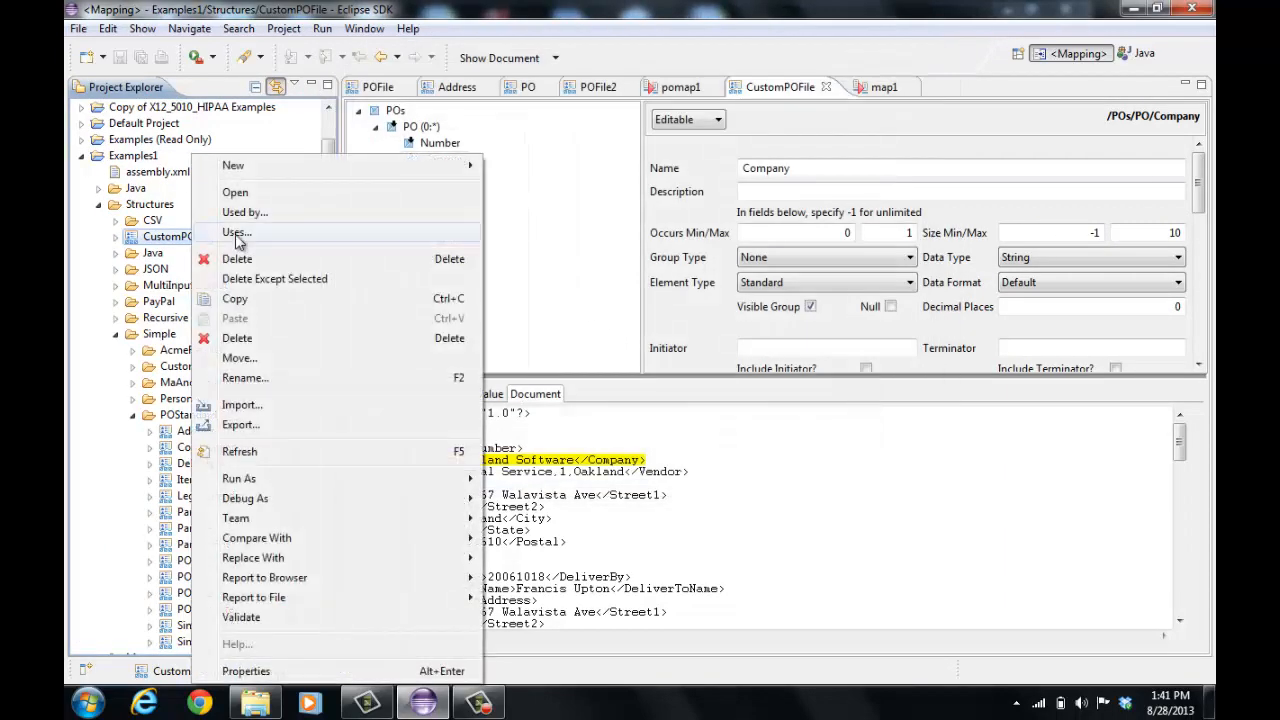
click(240, 235)
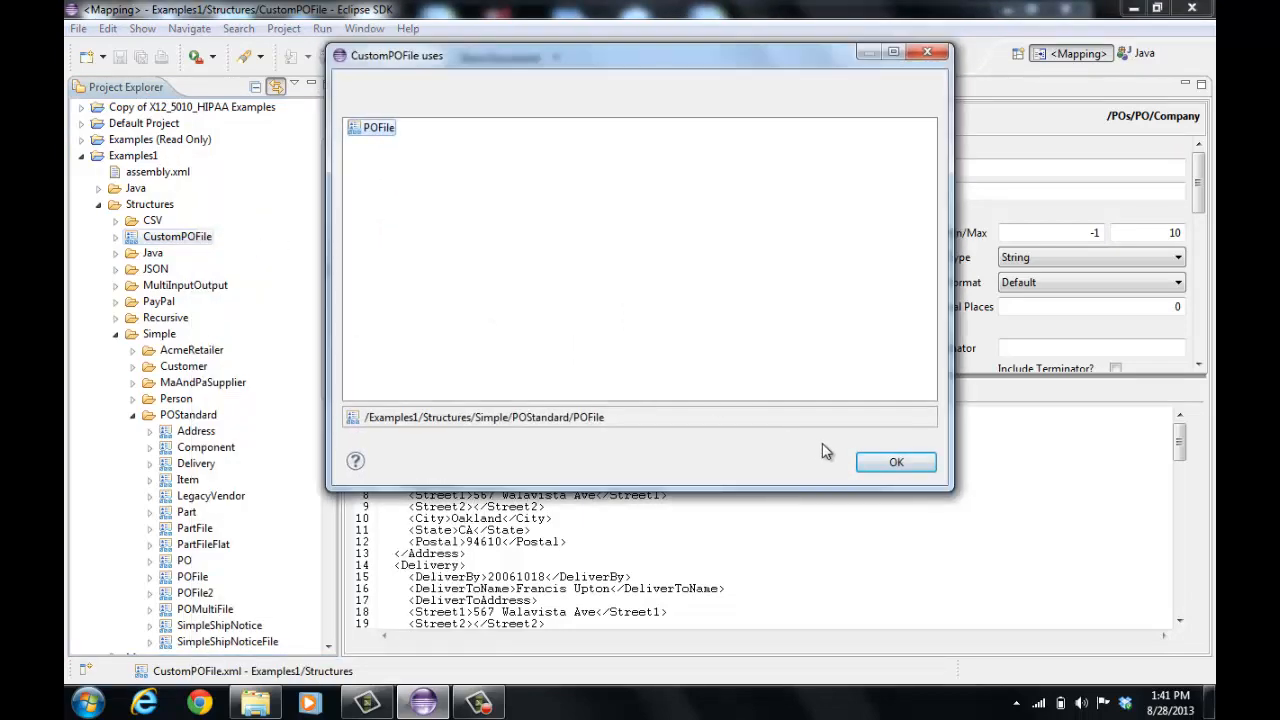
click(893, 463)
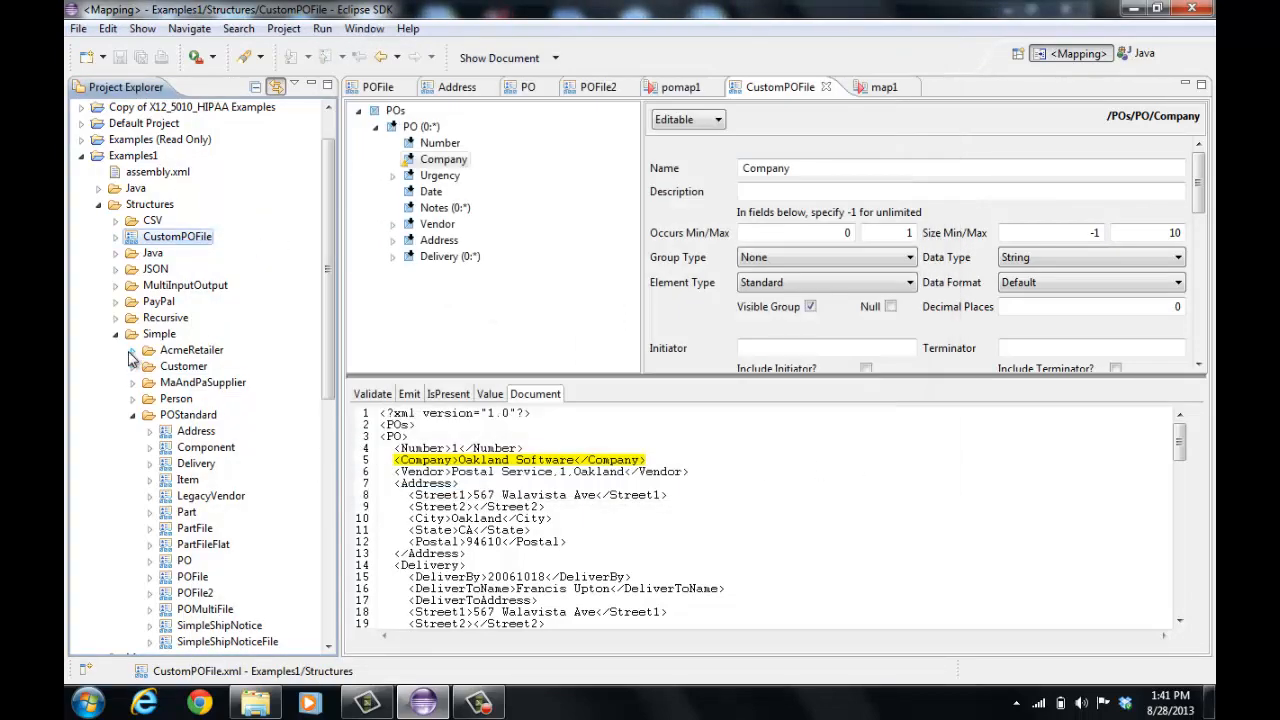
List the Examples1 project's objects needing validation and open AcmePOToJava to inspect its reported warning
click(115, 335)
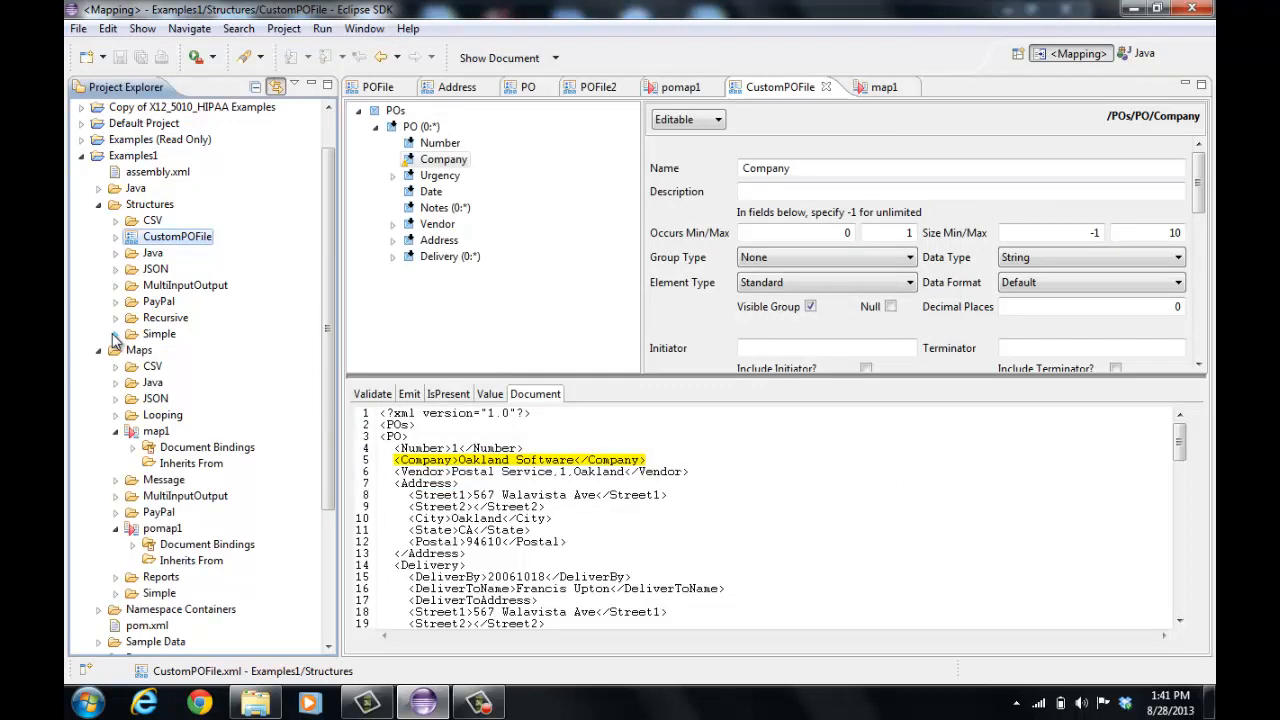
right_click(147, 163)
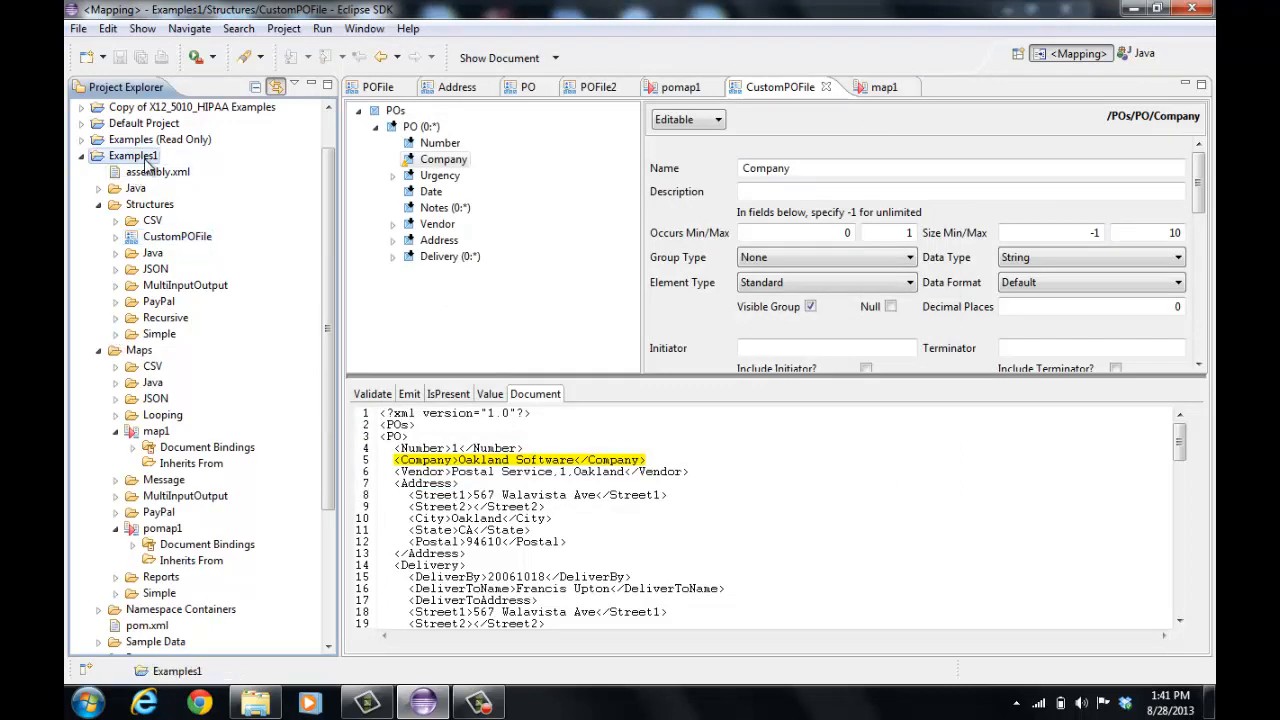
click(208, 219)
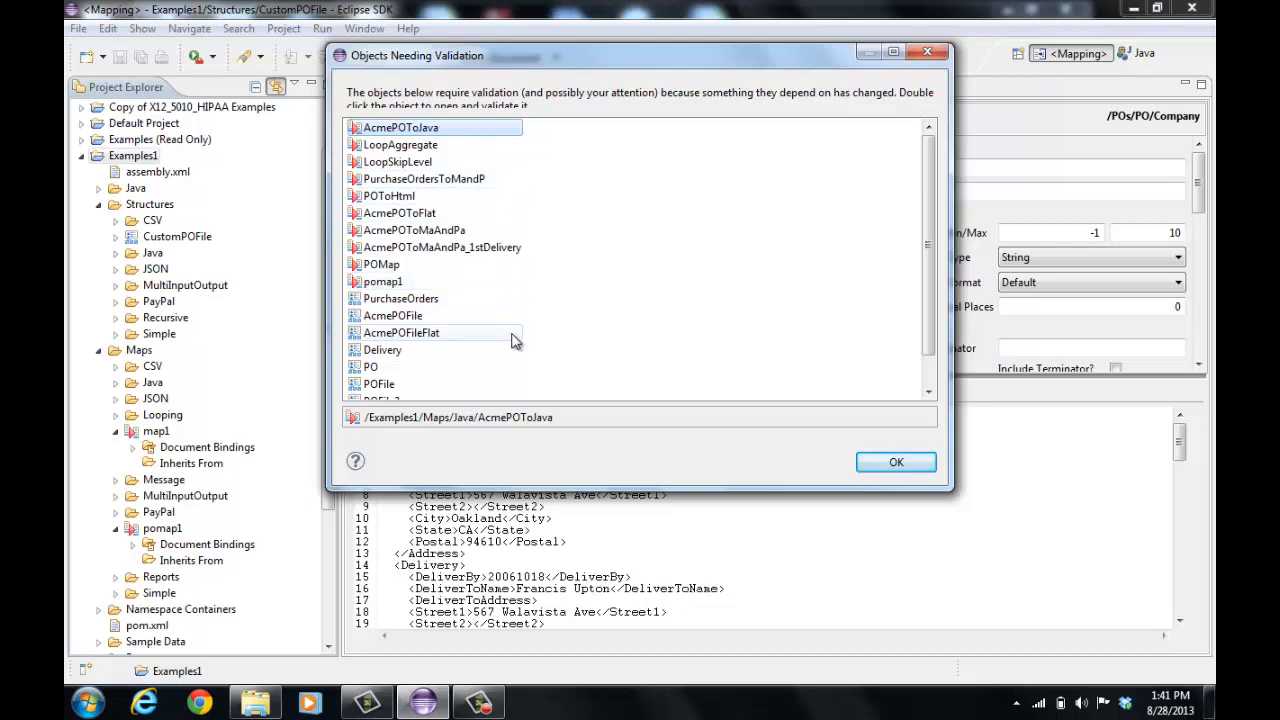
drag(943, 487, 1012, 605)
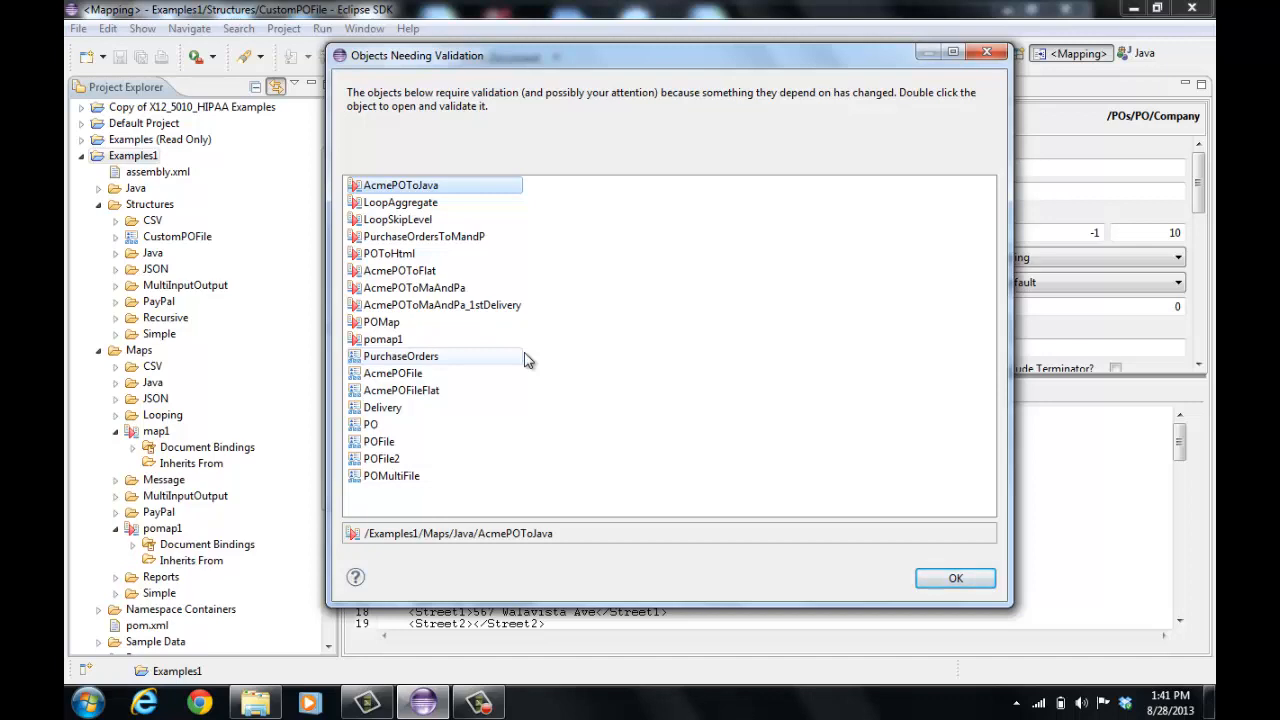
double_click(432, 188)
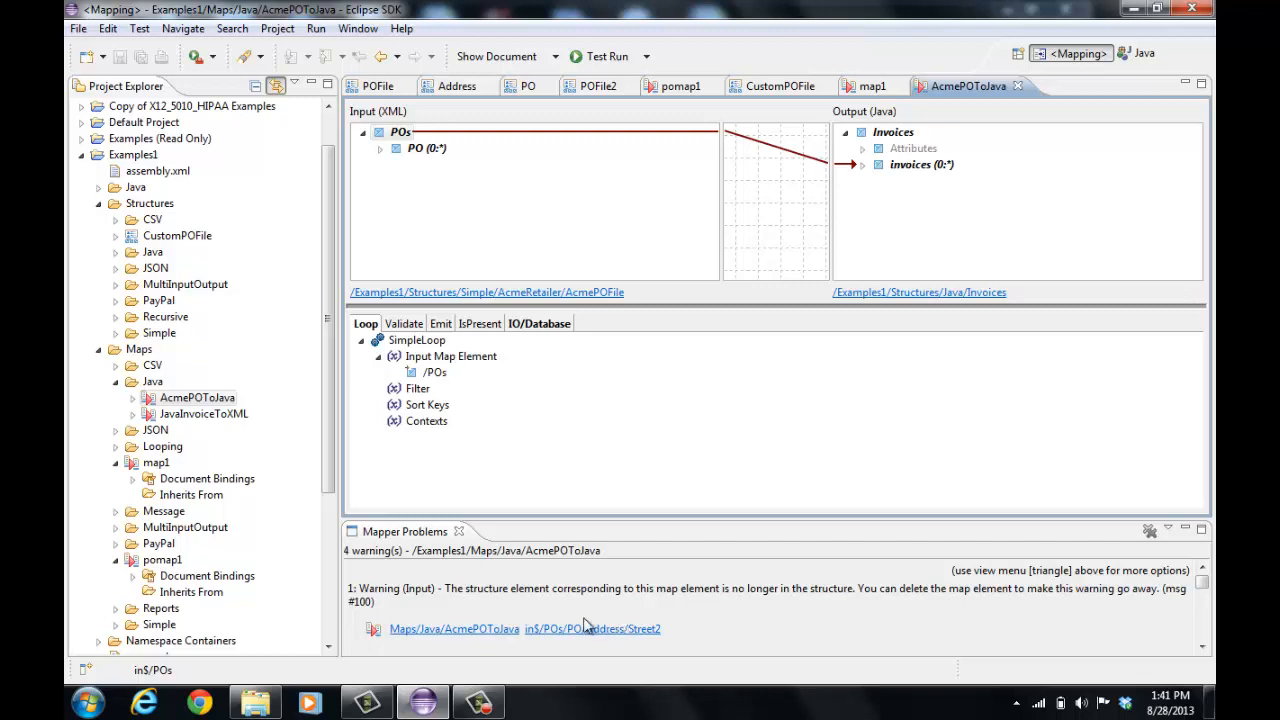
click(643, 631)
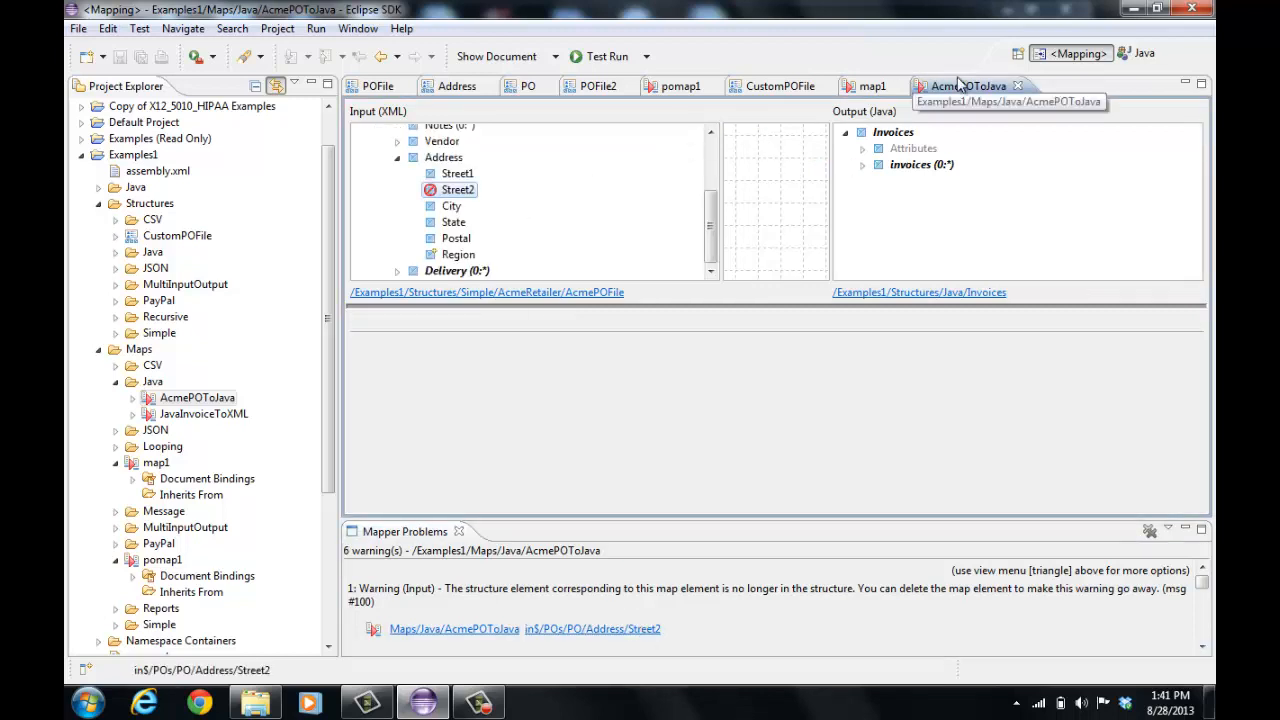
click(1018, 88)
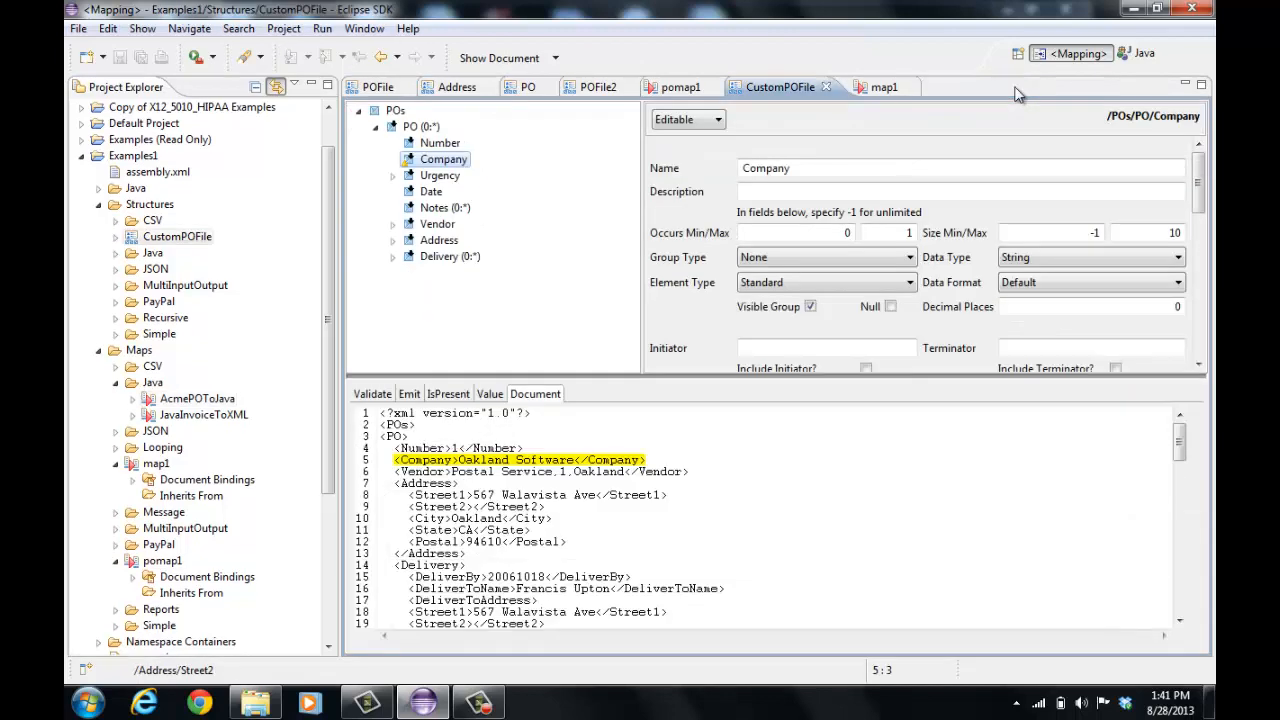
Reopen AcmePOToJava from the objects needing validation and delete invalid map elements on its input POs root
right_click(158, 162)
click(229, 214)
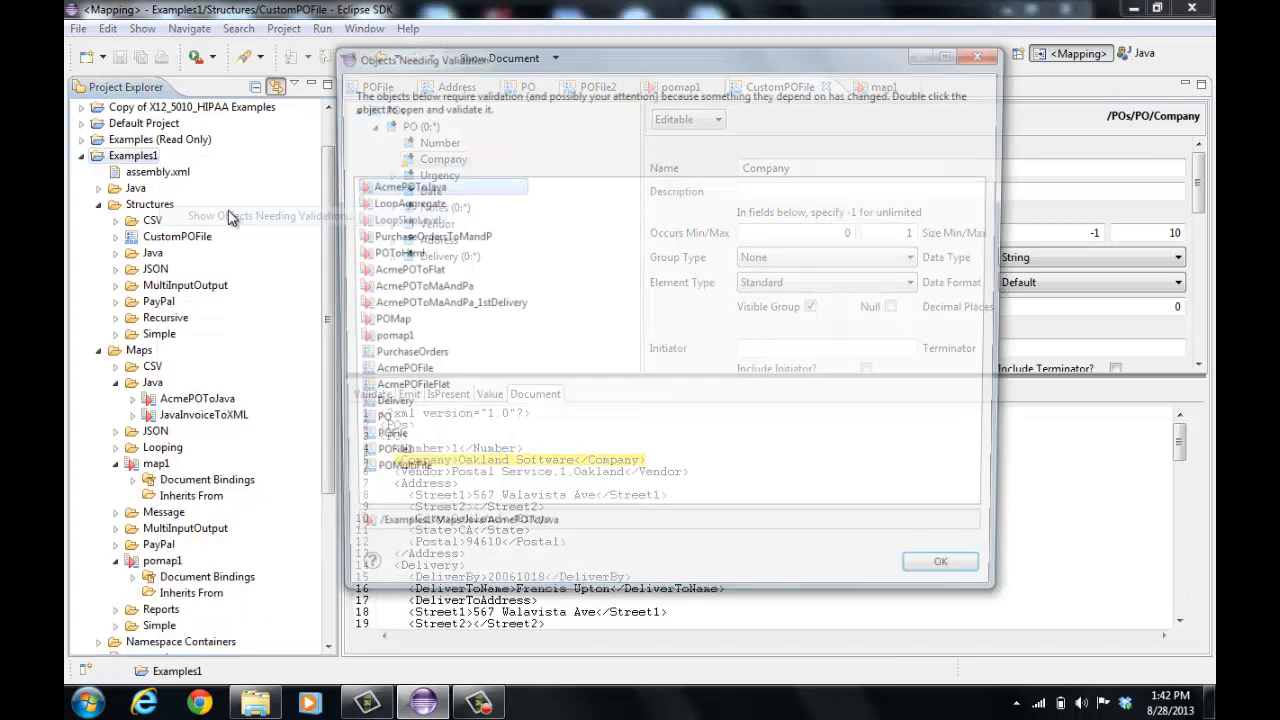
double_click(432, 194)
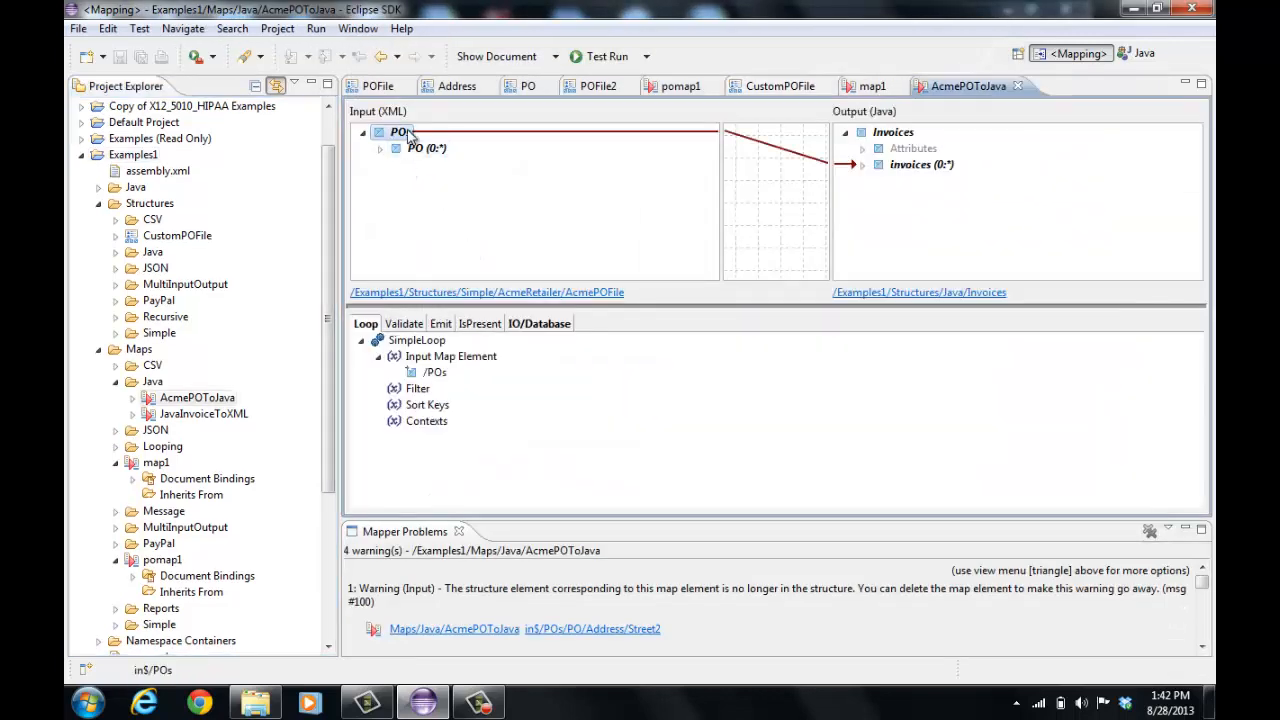
right_click(409, 136)
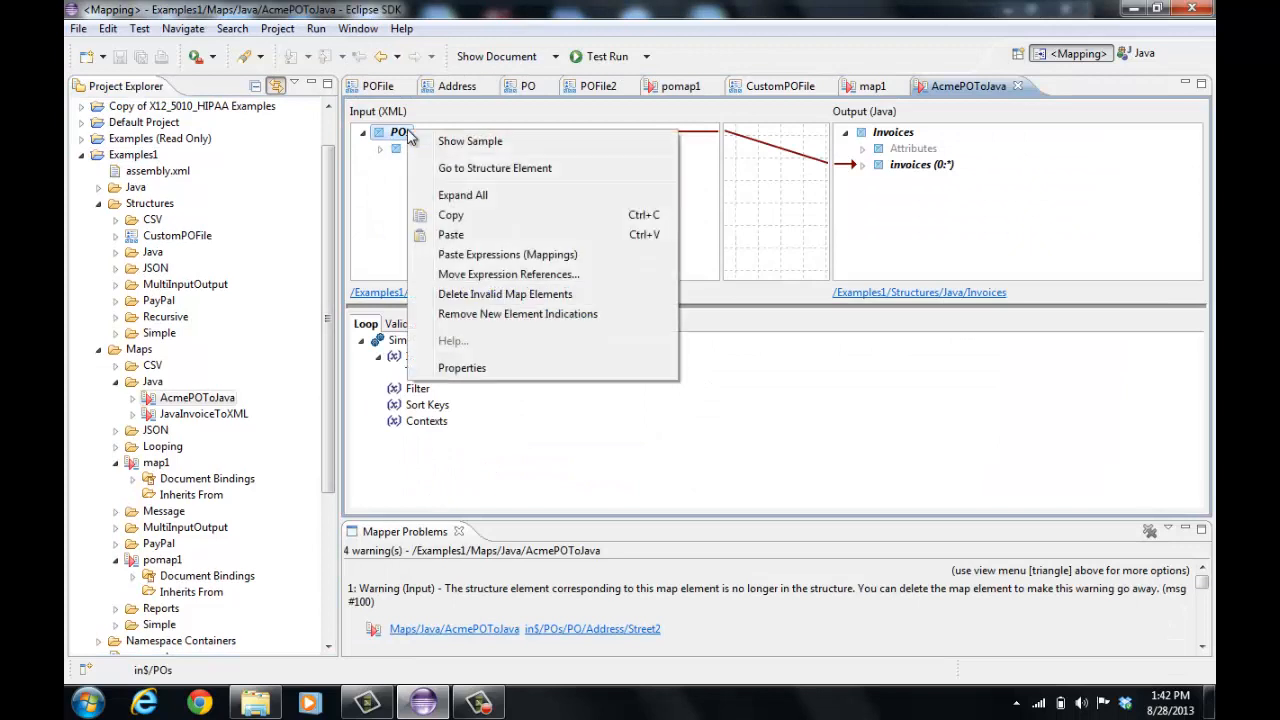
click(488, 296)
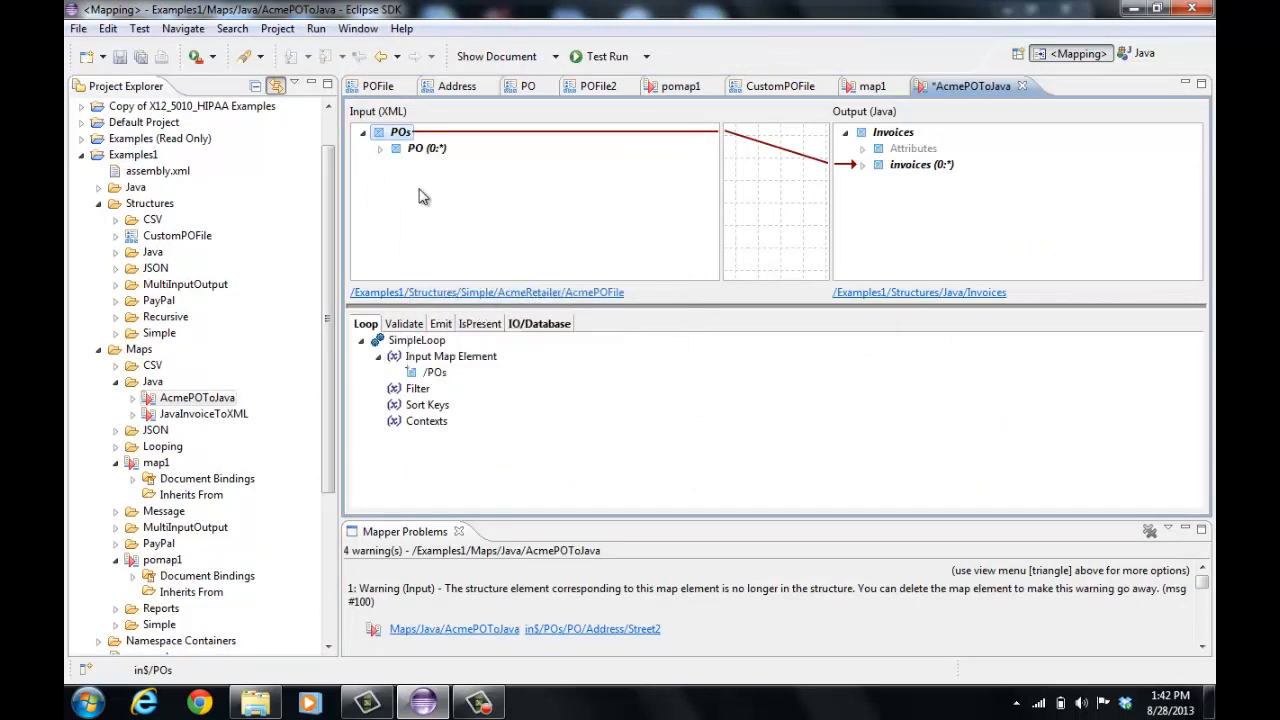
Remove new element indications on the AcmePOToJava input POs root and save the map
right_click(399, 140)
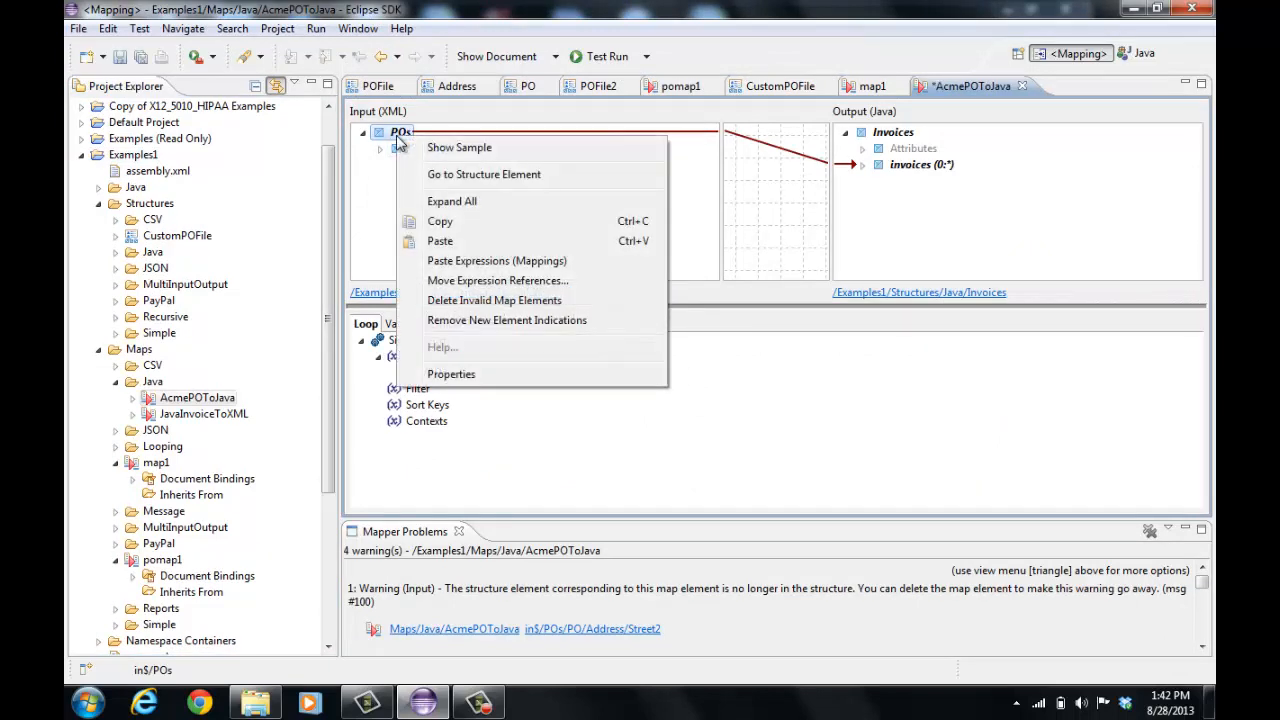
click(480, 320)
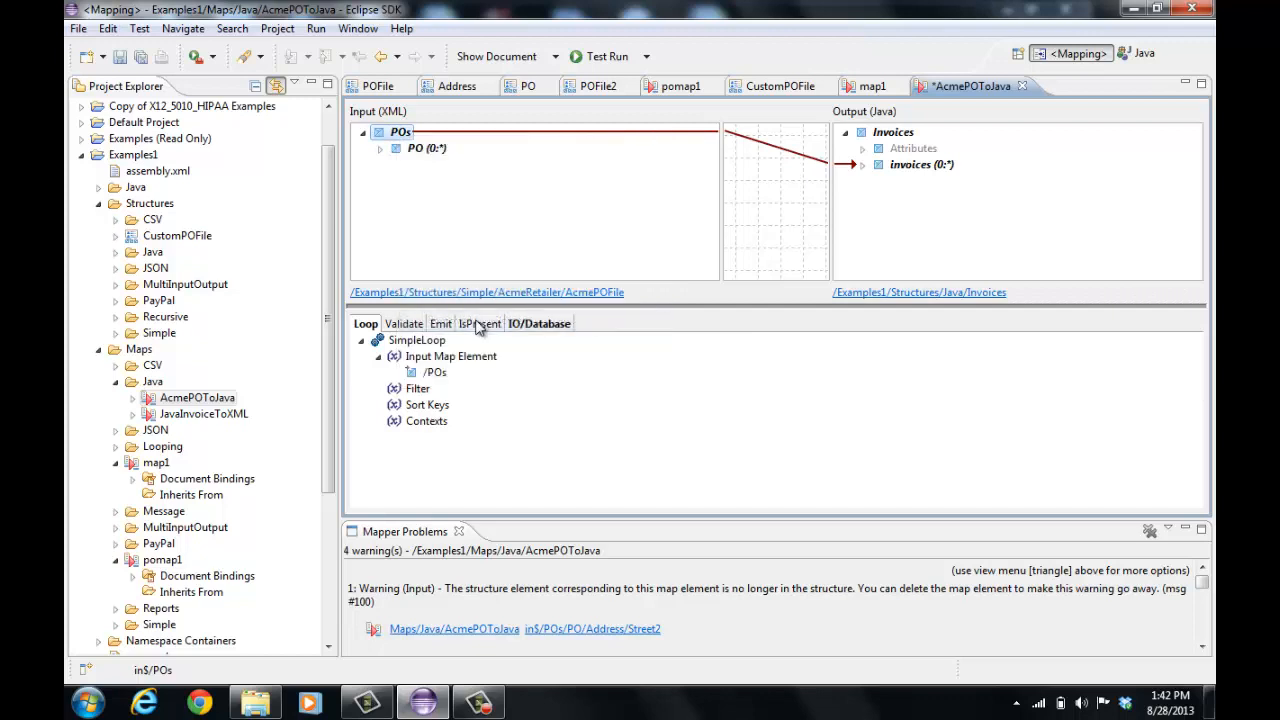
click(120, 57)
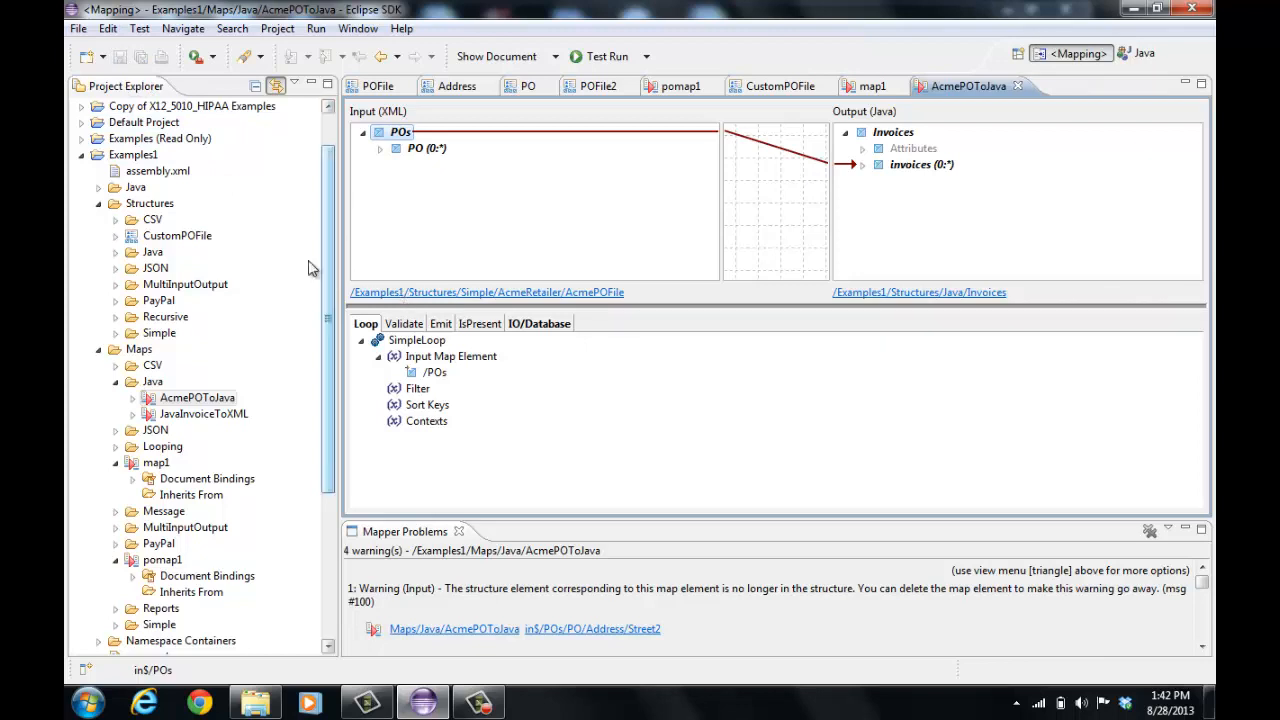
Review the Examples1 project's list of objects needing validation again
click(147, 158)
right_click(148, 158)
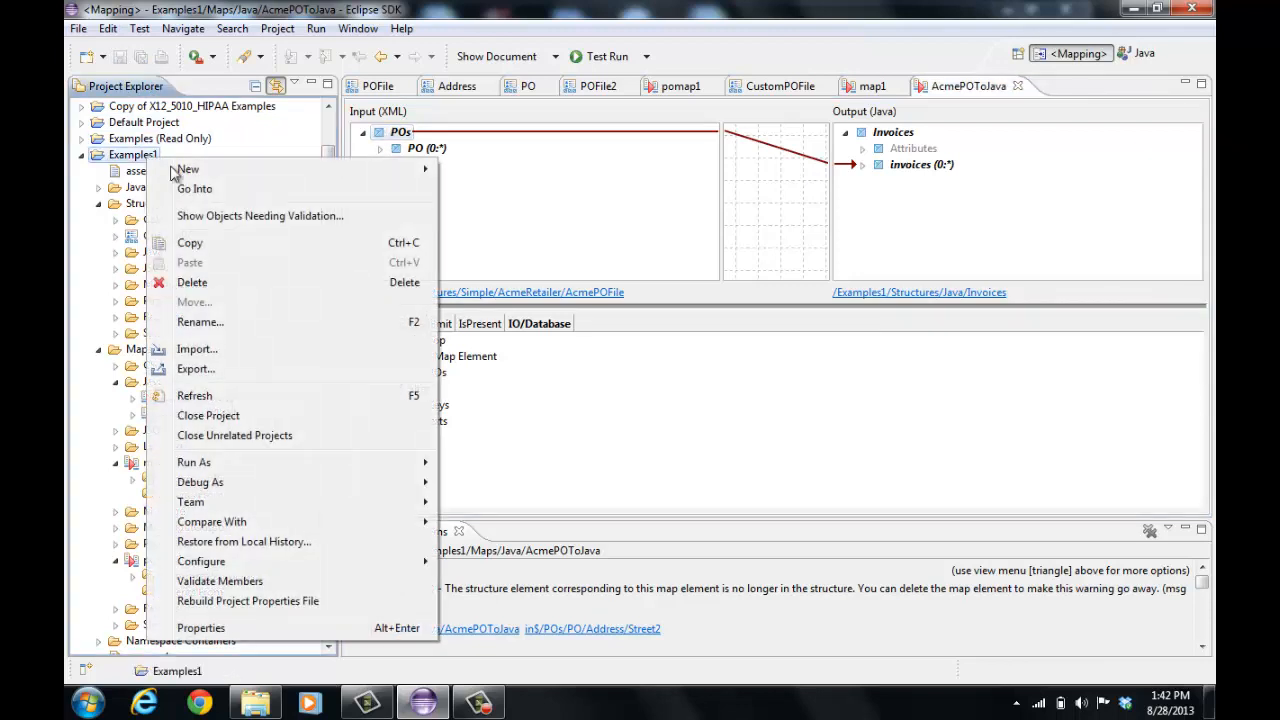
click(264, 214)
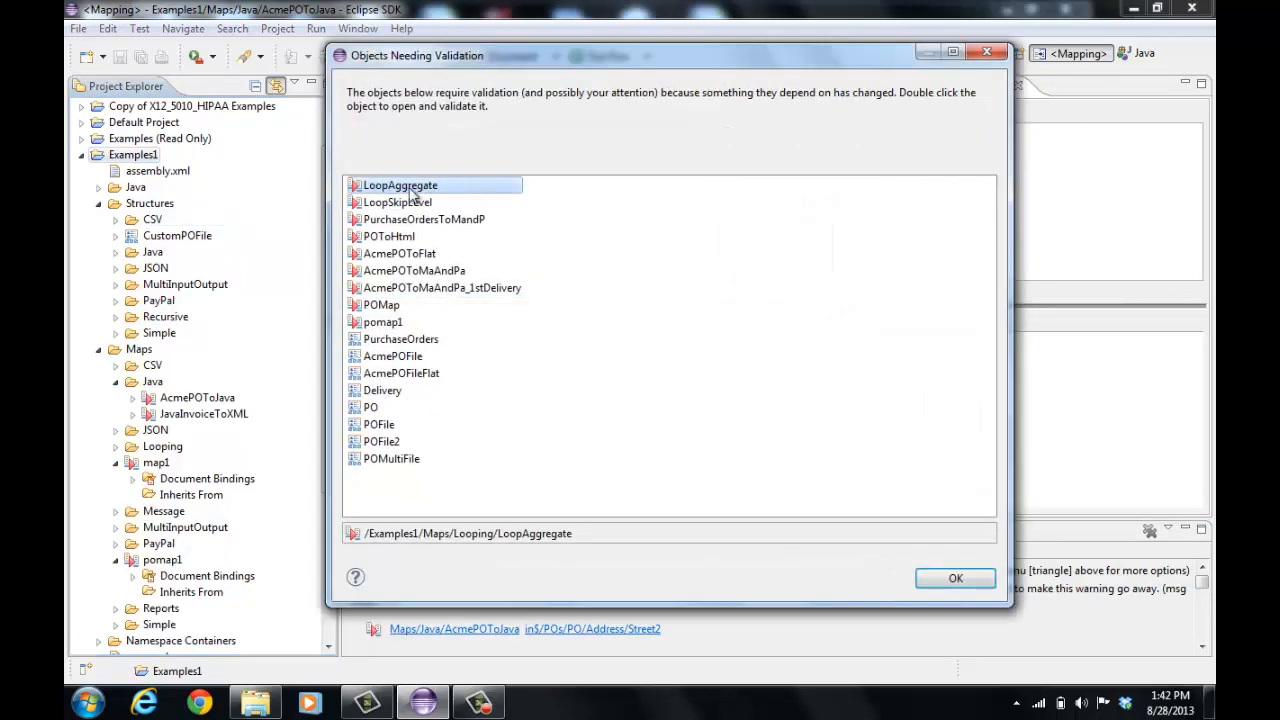
click(930, 578)
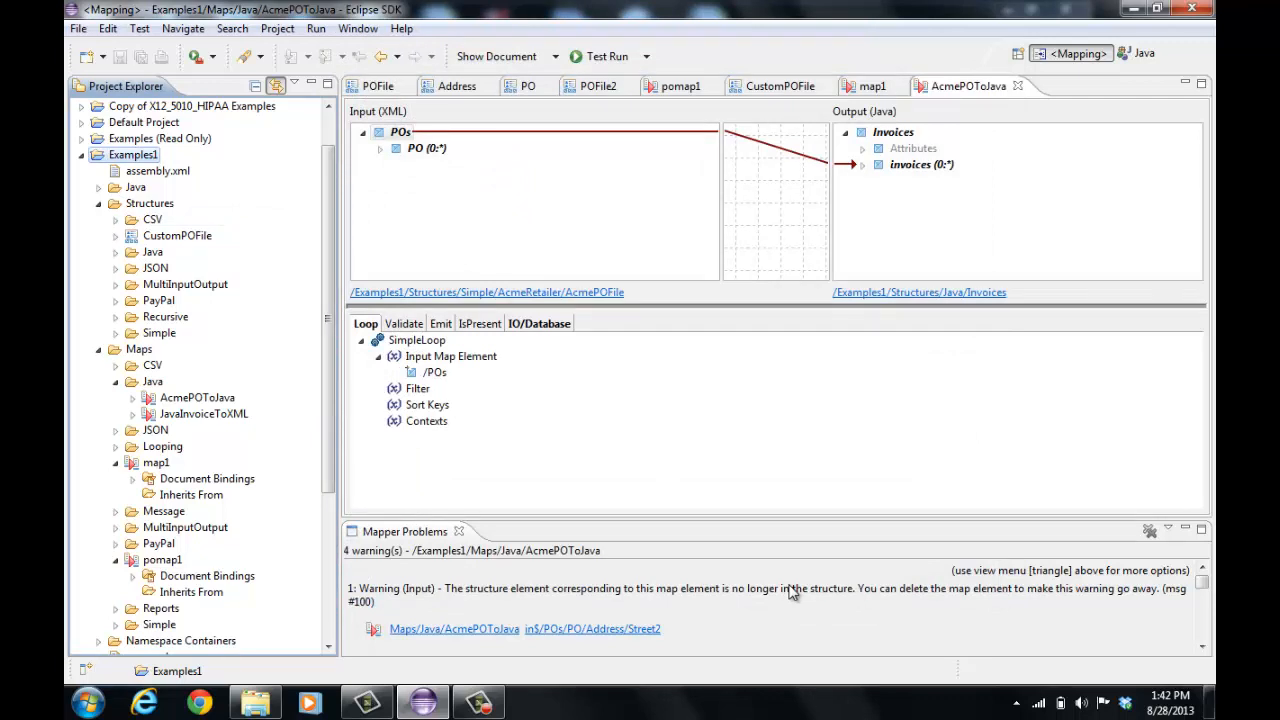